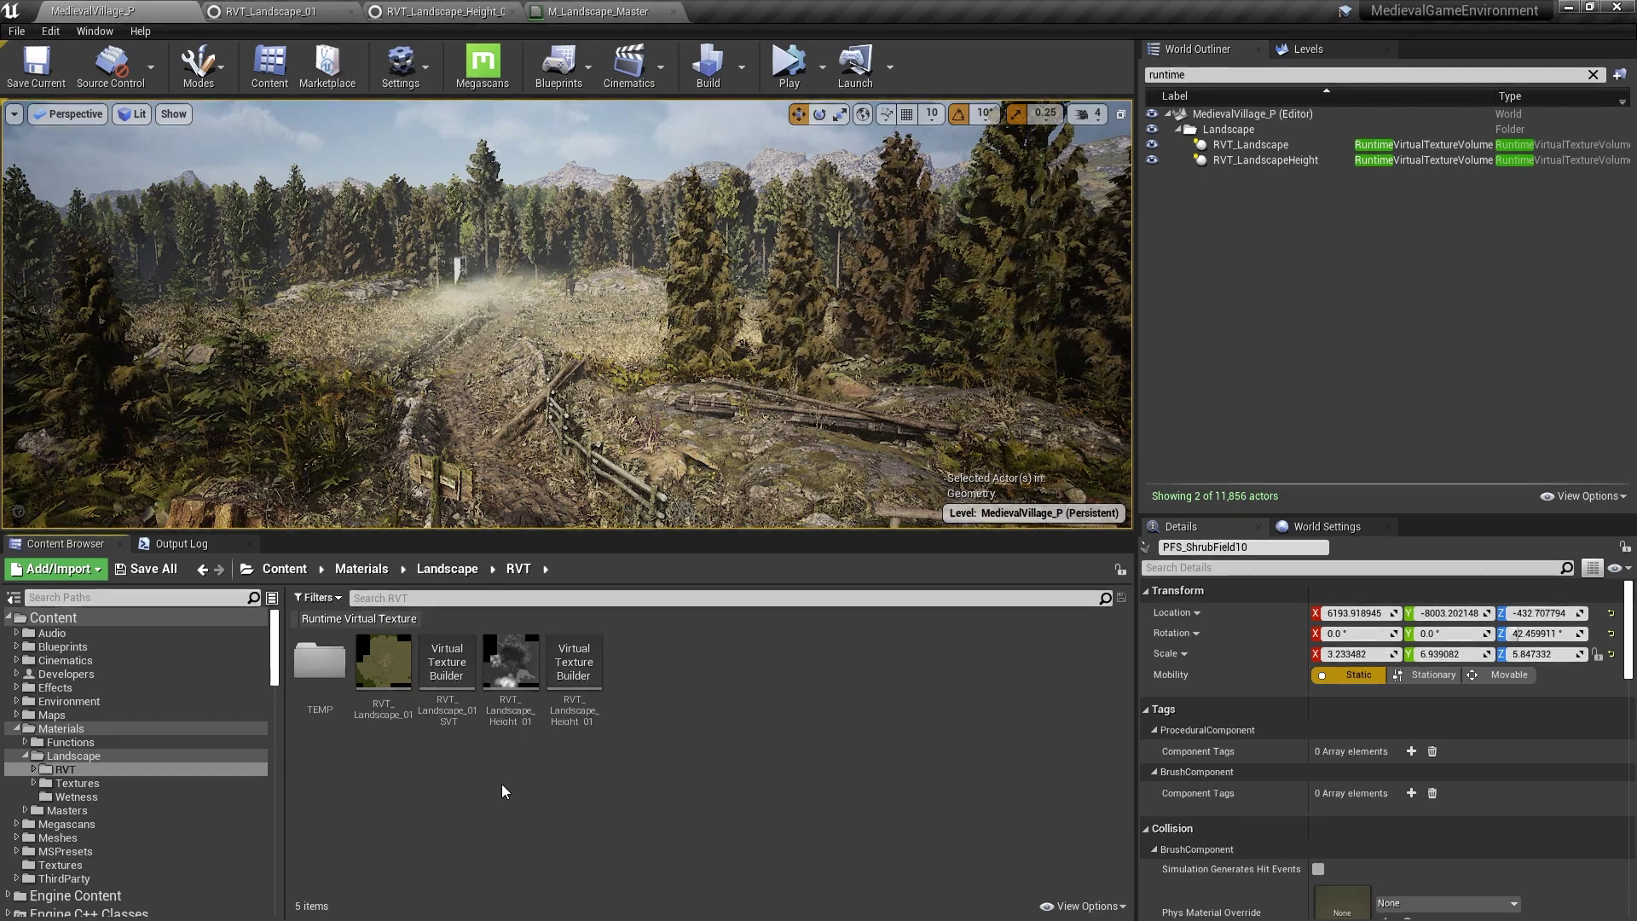
# - Review the settings of RVT_Landscape_01 and RVT_Landscape_Height_01, and inspect the RVT_LandscapeHeight volume in the level
pyautogui.click(272, 11)
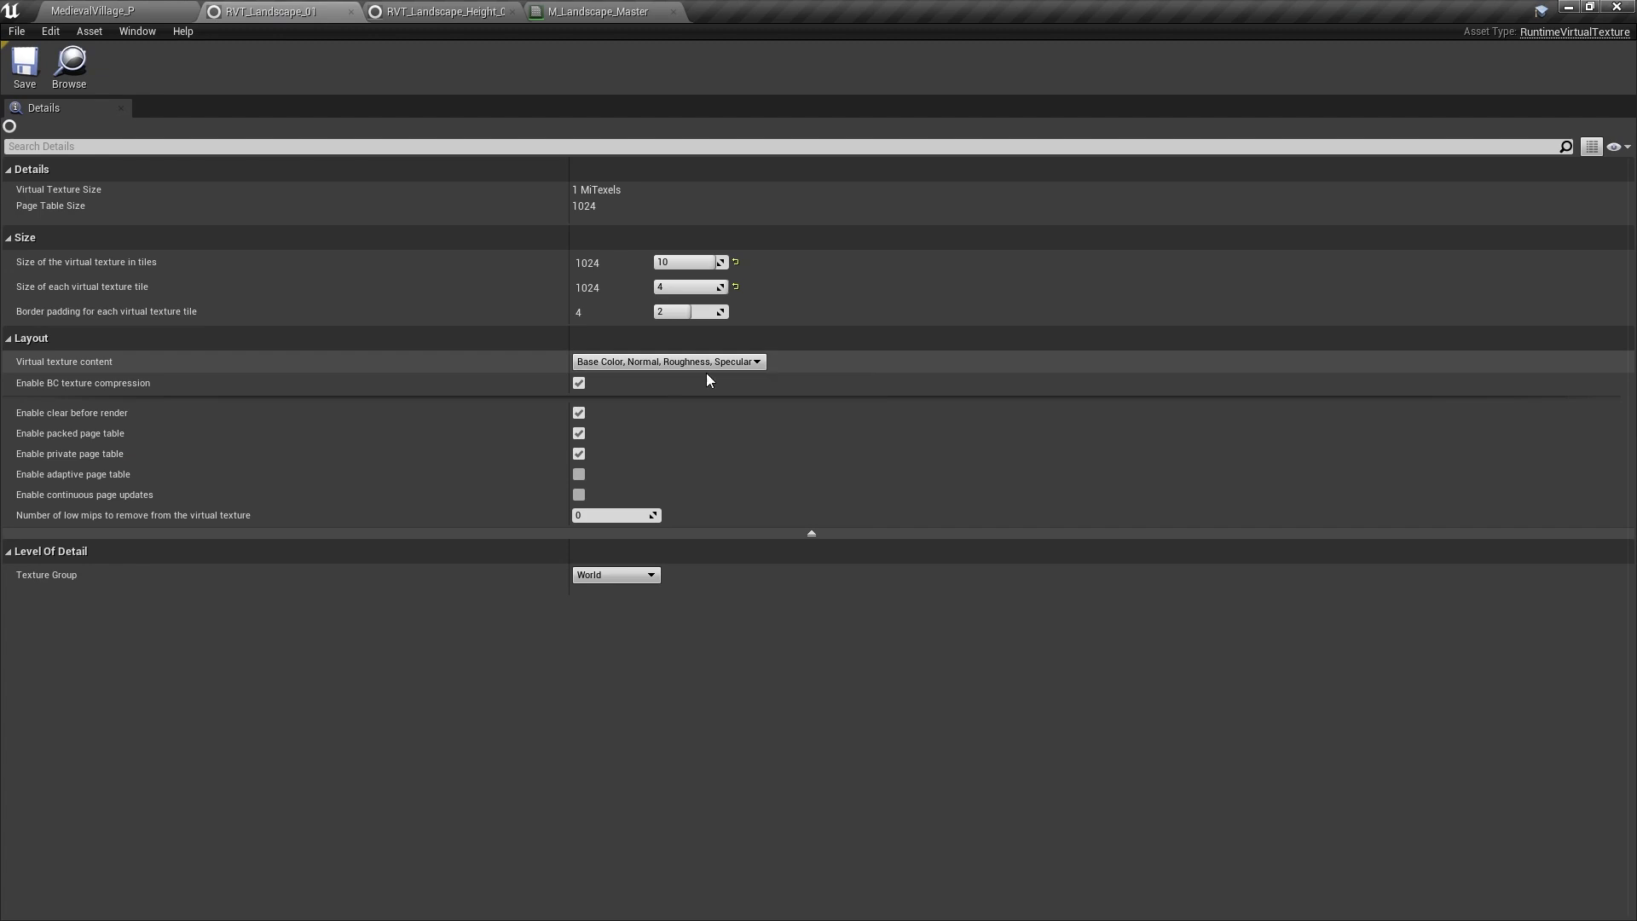
pyautogui.click(480, 8)
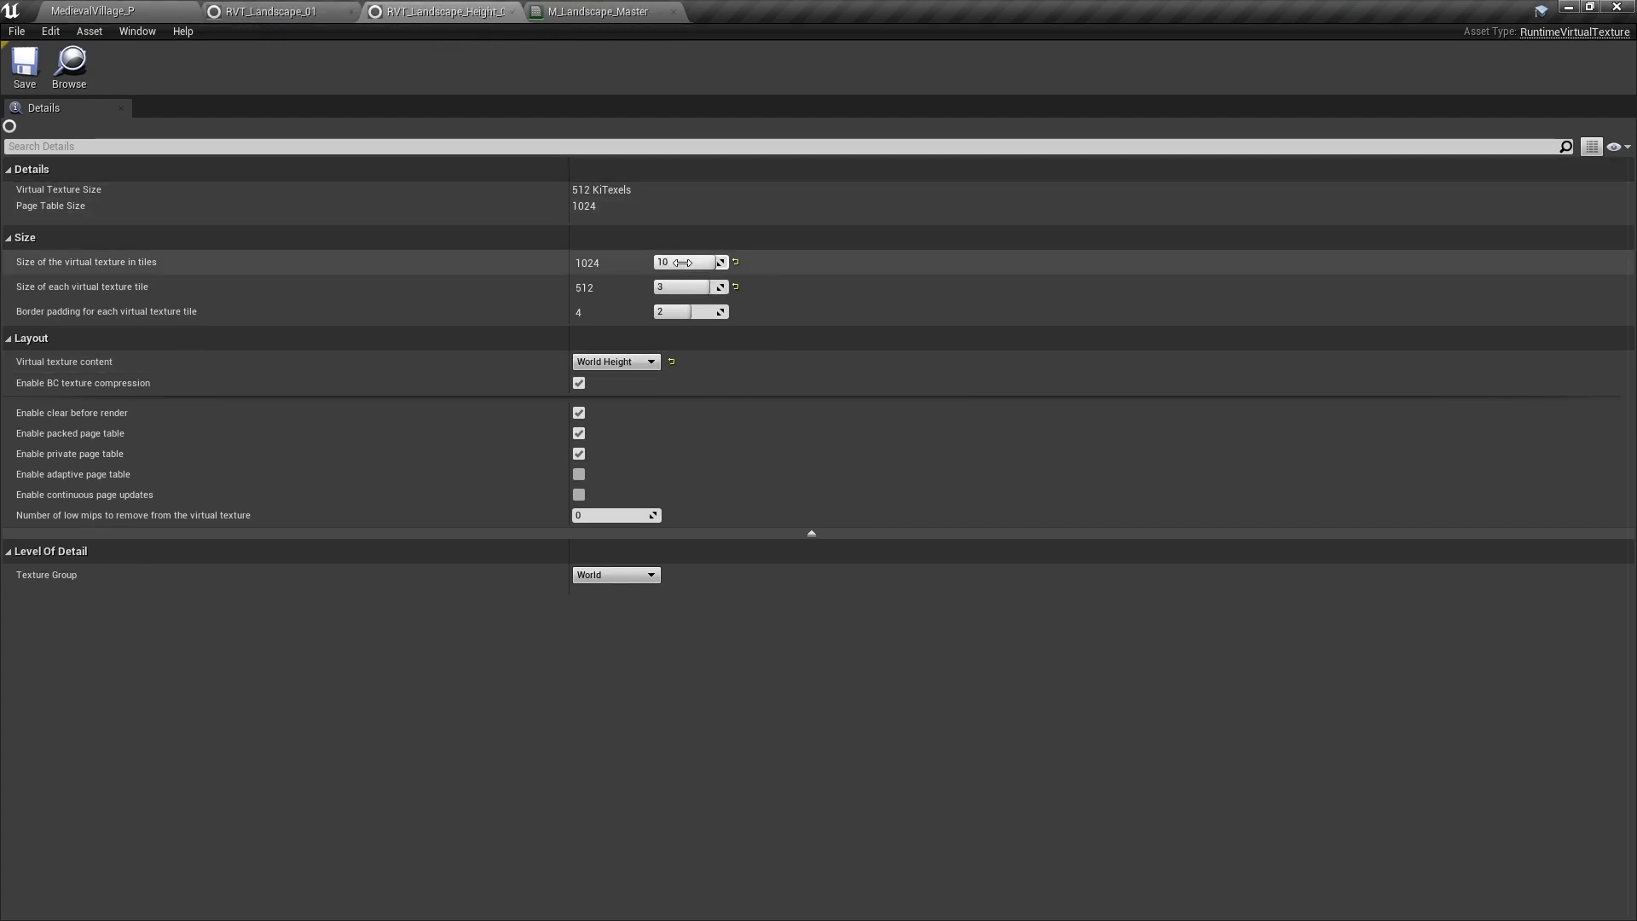
pyautogui.click(108, 8)
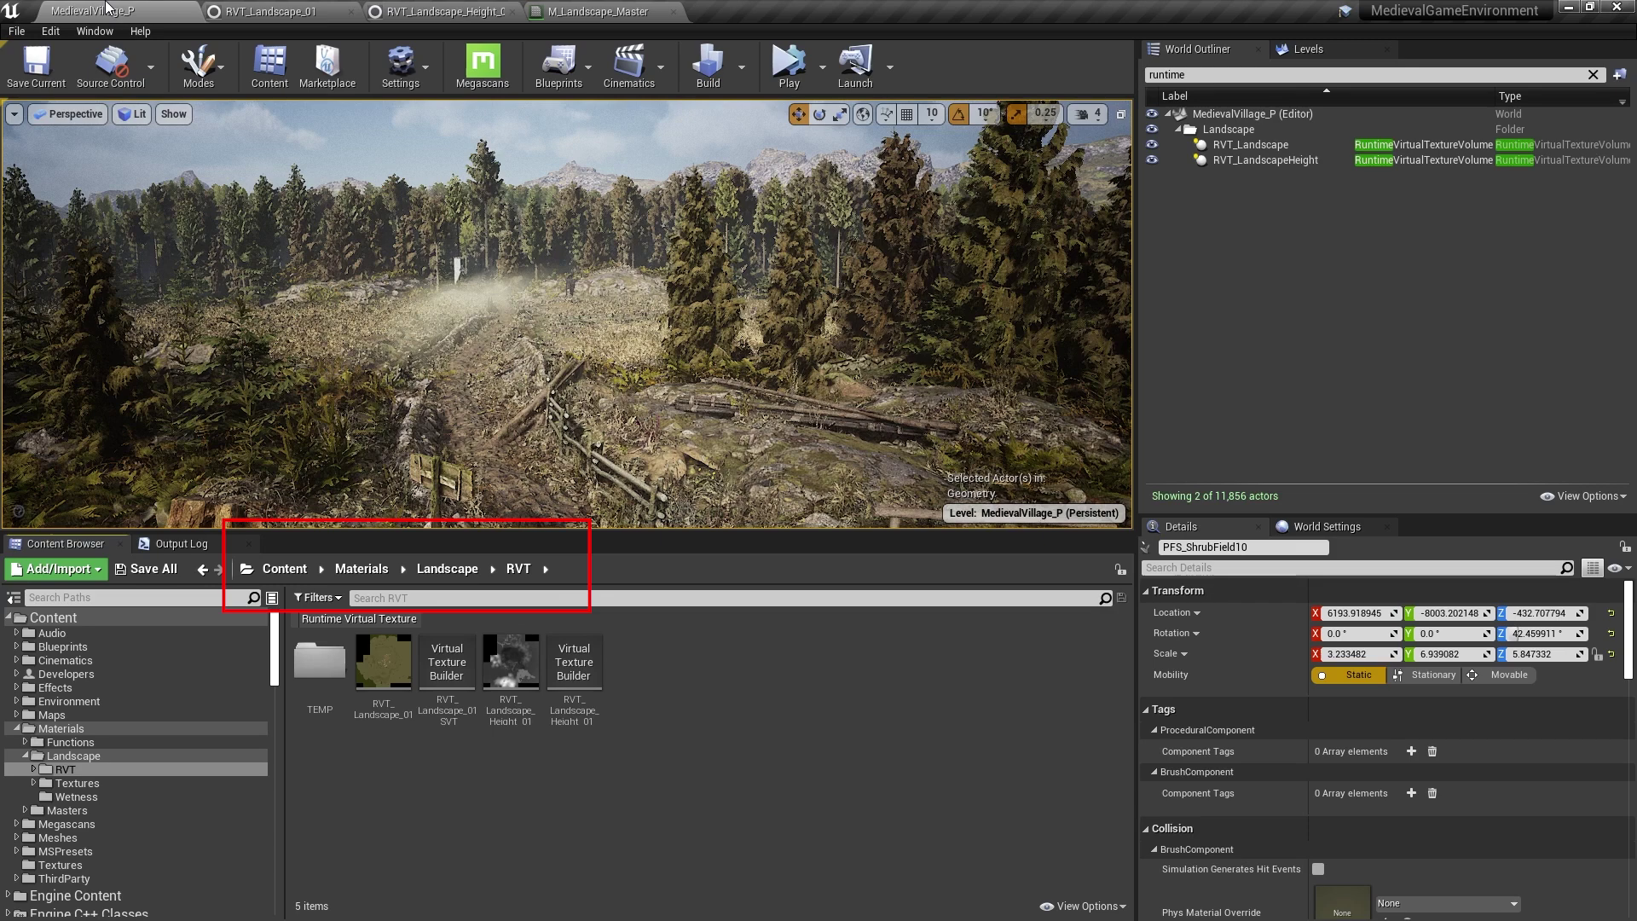
pyautogui.doubleClick(1244, 160)
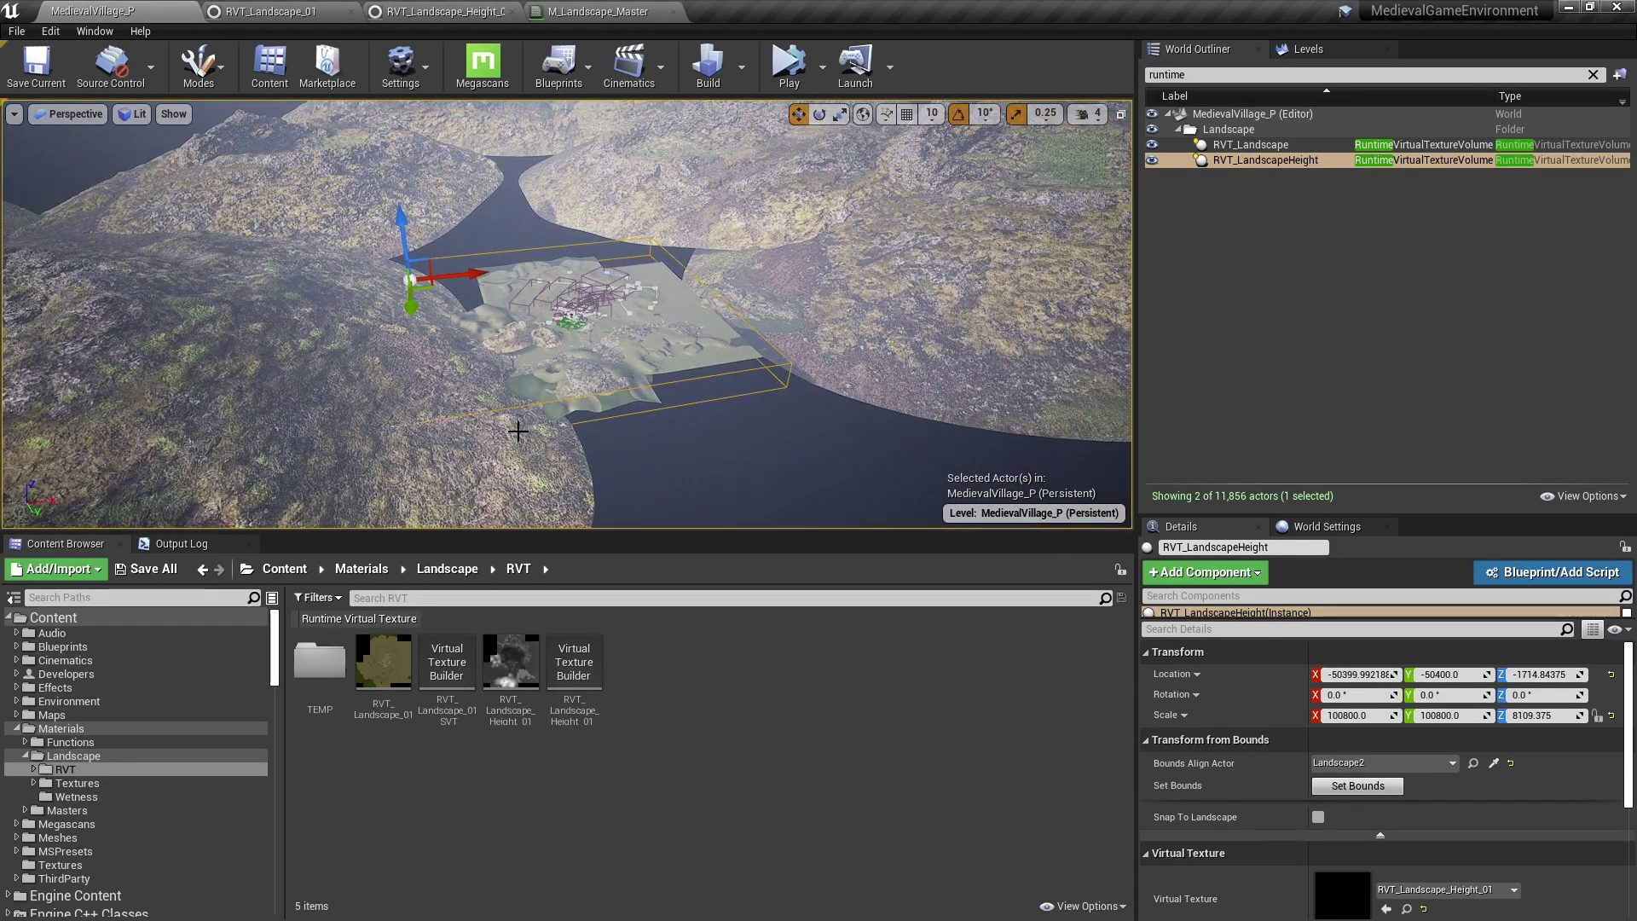
pyautogui.click(533, 424)
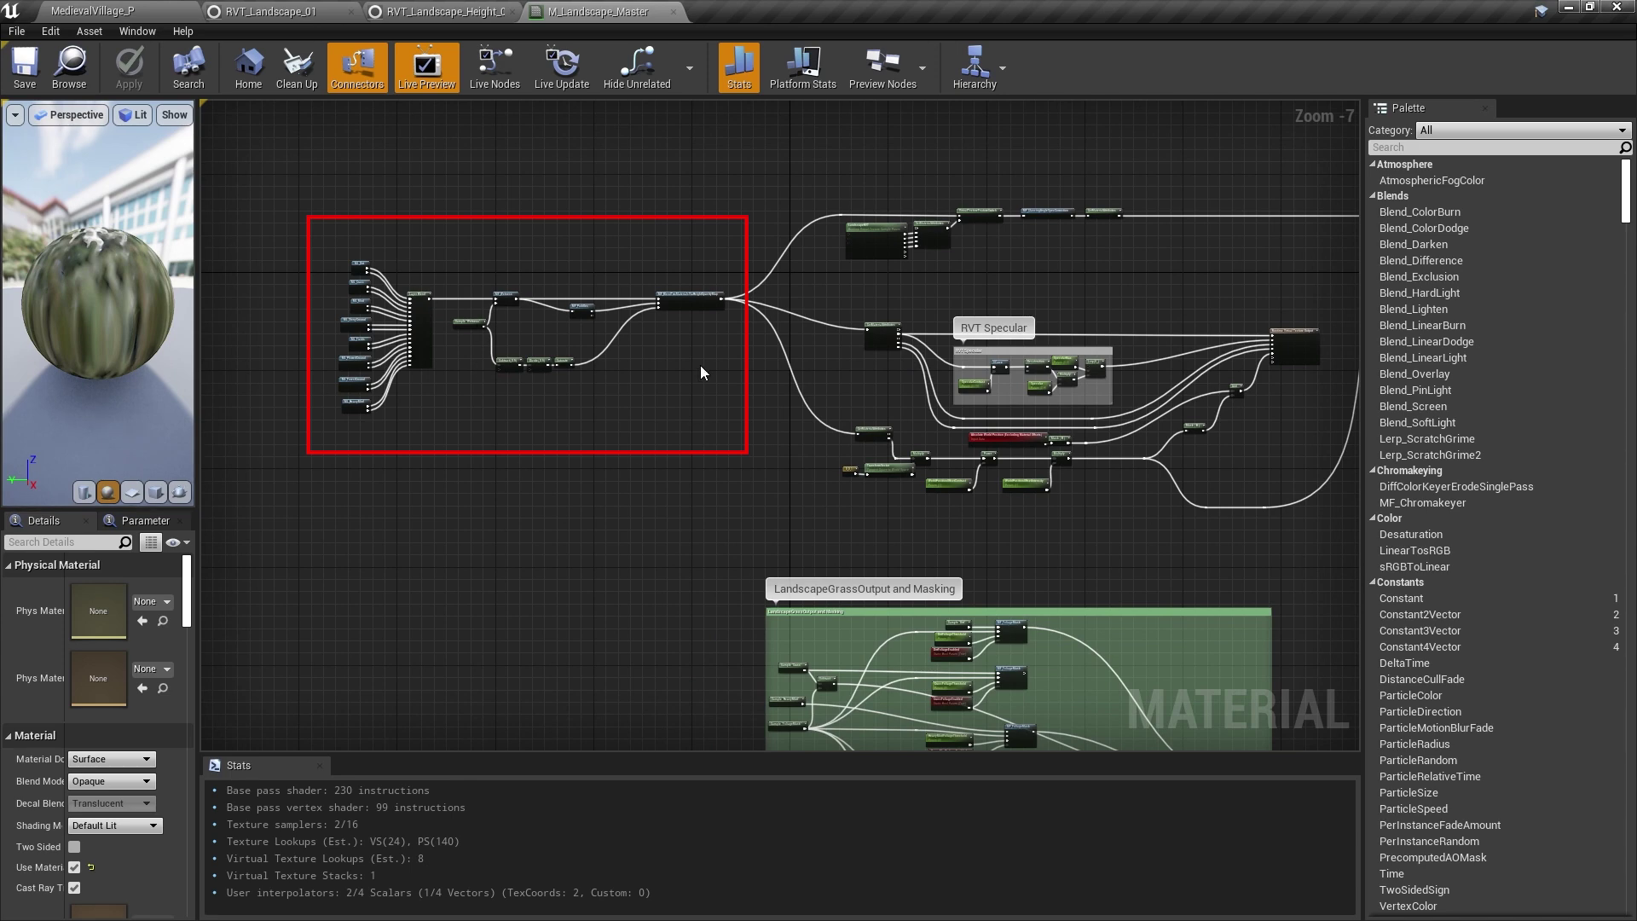
# - Examine the Runtime Virtual Texture Output node and the world height and position offset nodes feeding it in the M_Landscape_Master graph
pyautogui.moveTo(1177, 354); pyautogui.dragTo(827, 403, button='right')
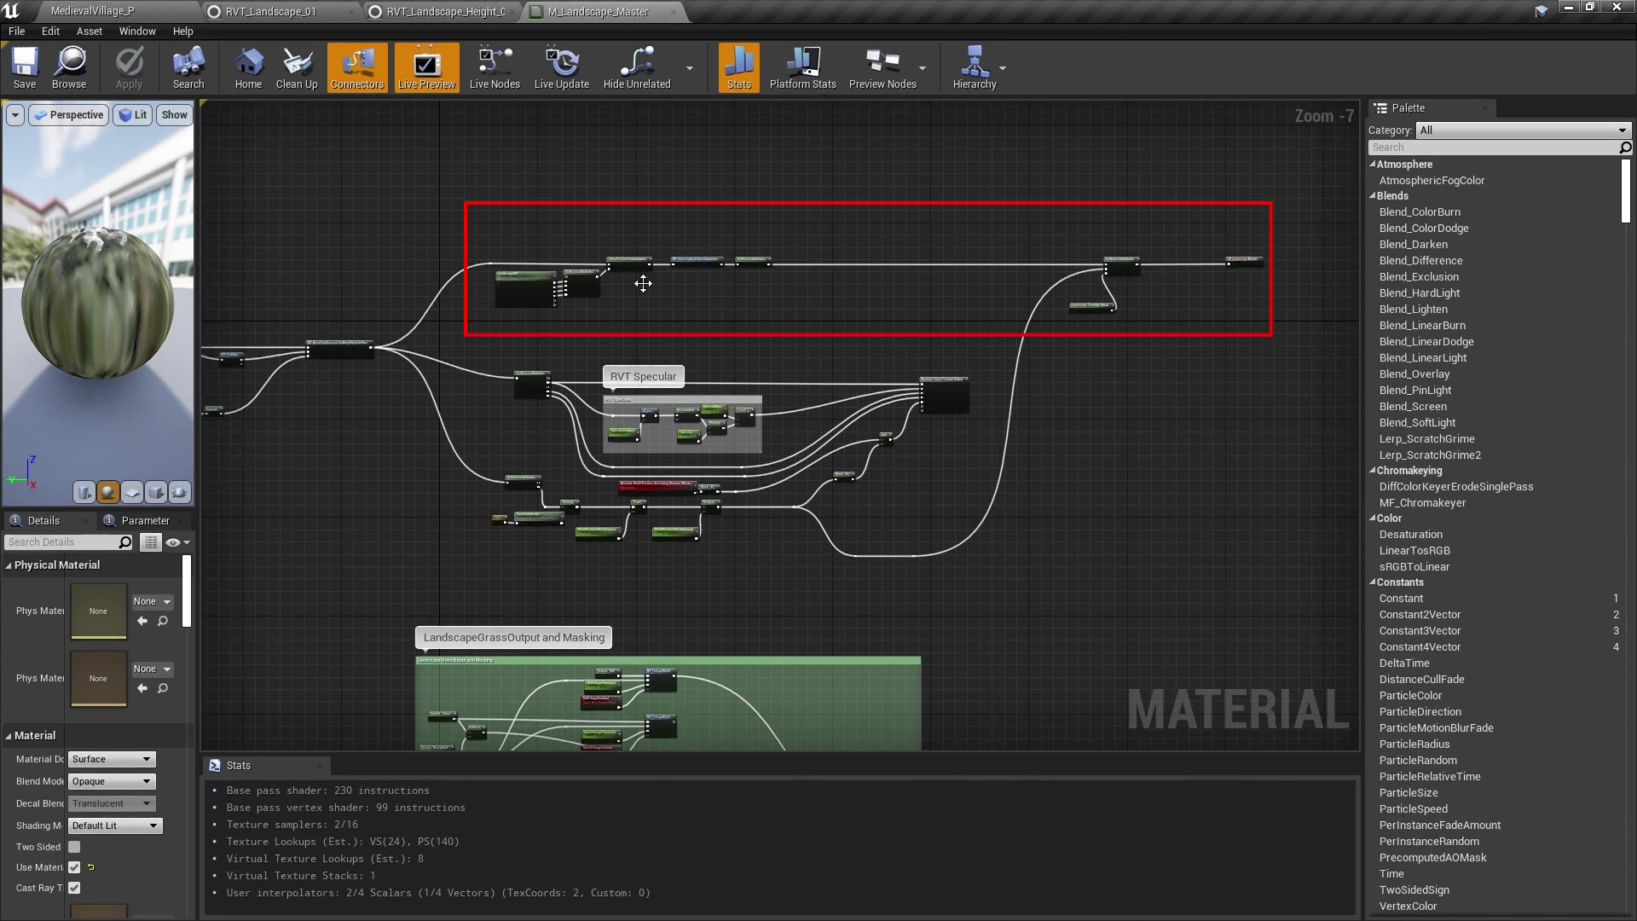
pyautogui.scroll(6, 416, 376)
pyautogui.moveTo(416, 376); pyautogui.dragTo(0, 248, button='right')
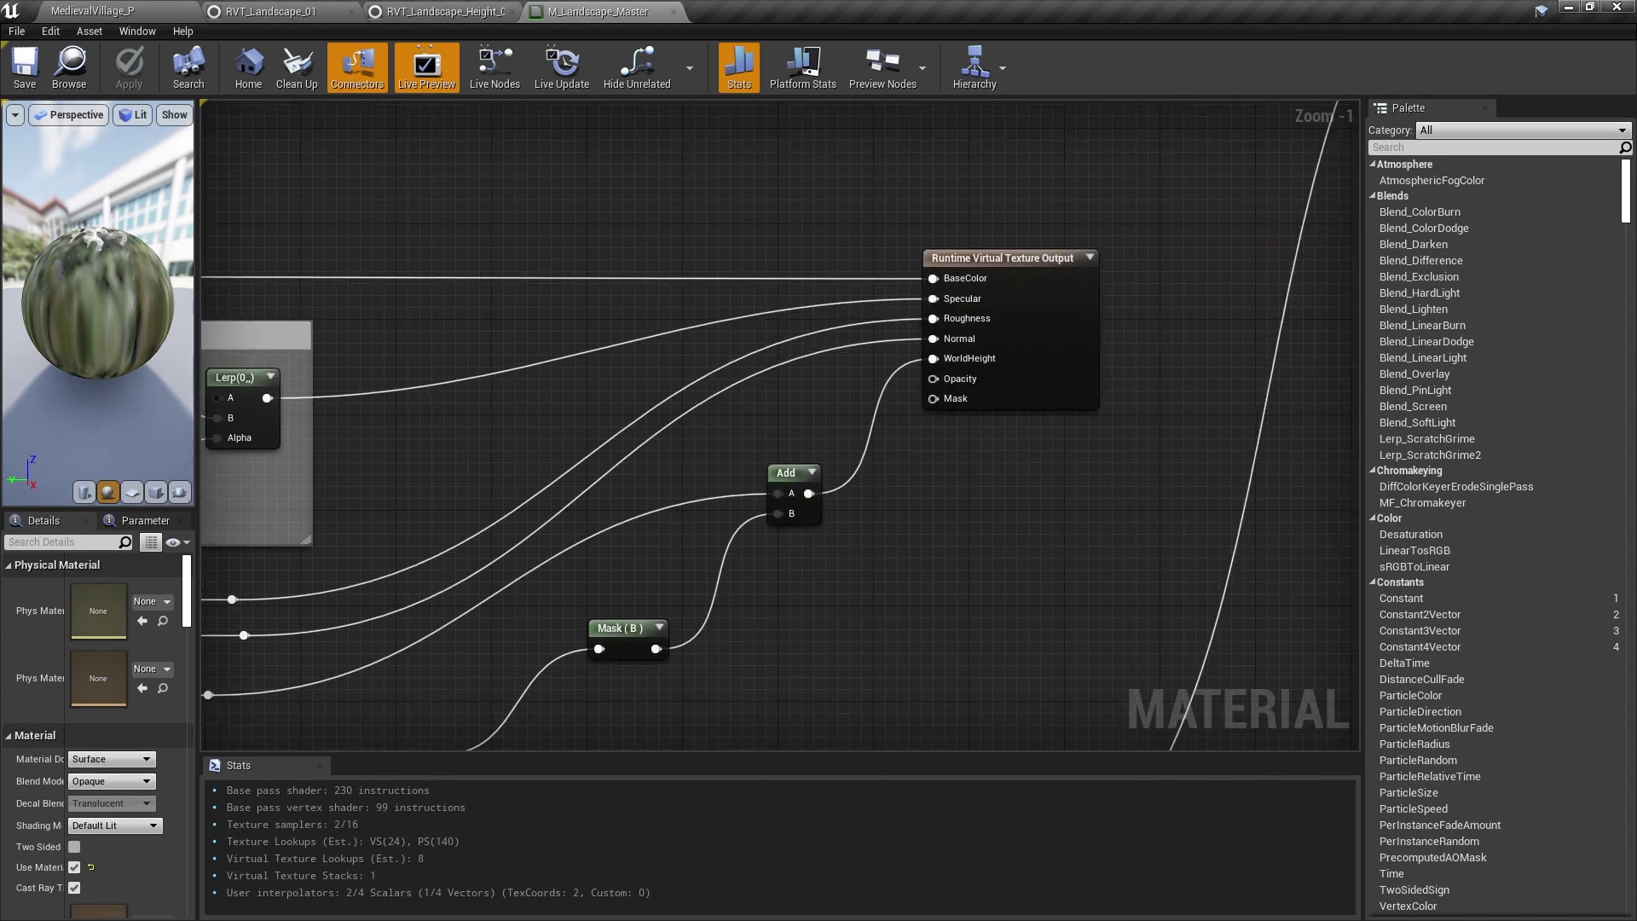
pyautogui.moveTo(410, 717); pyautogui.dragTo(321, 736, button='right')
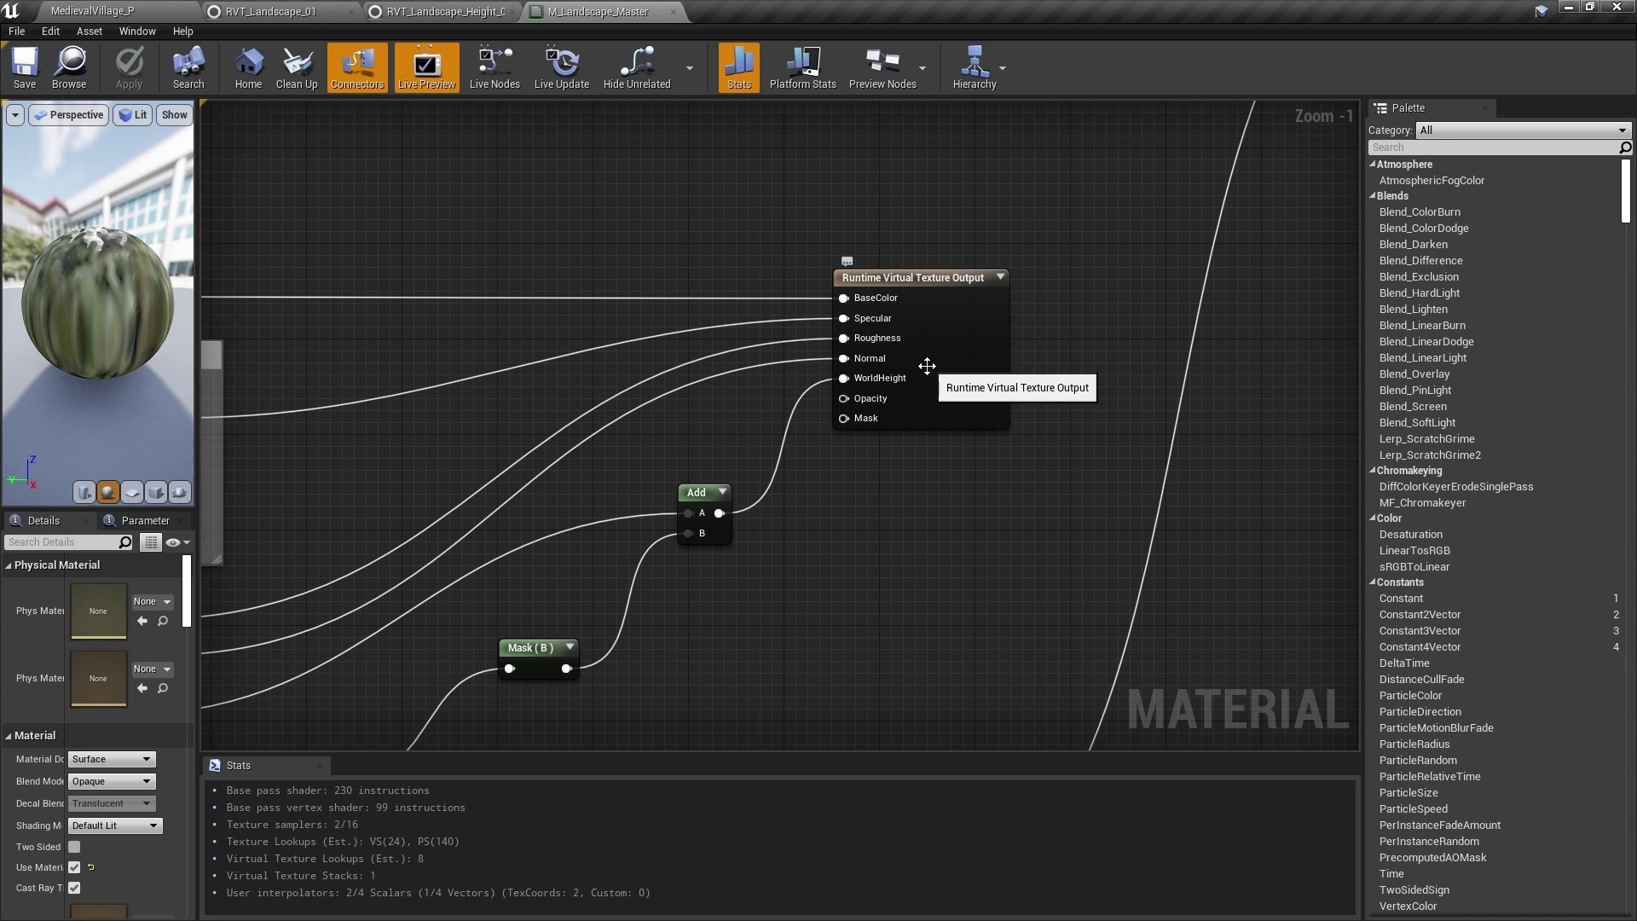
pyautogui.moveTo(927, 366); pyautogui.dragTo(1352, 247, button='right')
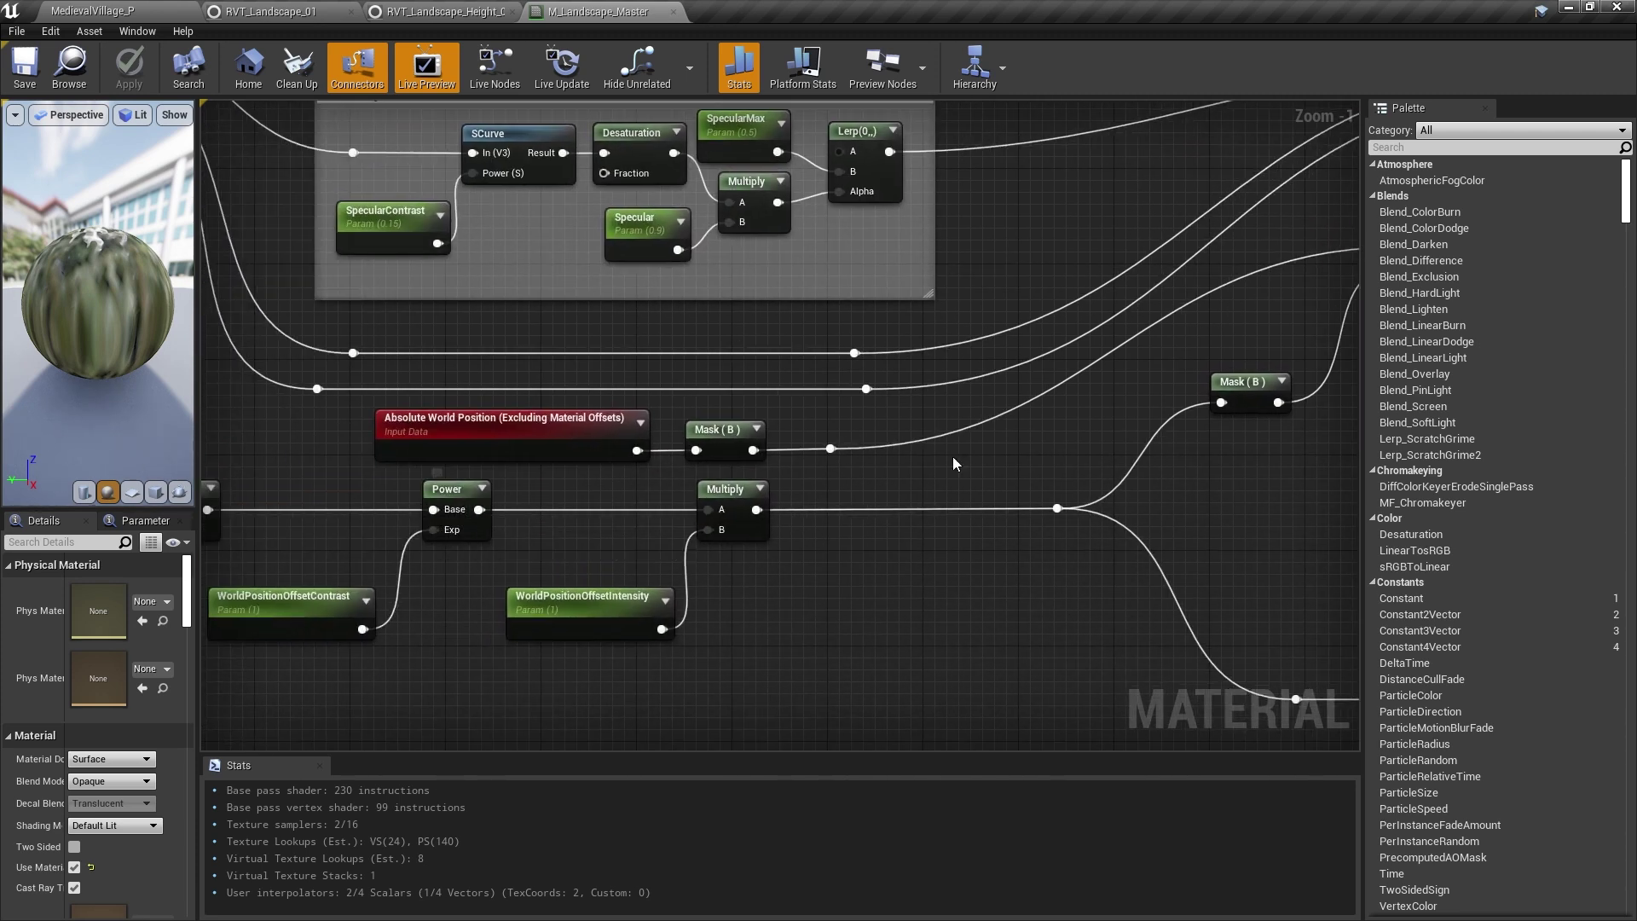
pyautogui.moveTo(877, 493); pyautogui.dragTo(1411, 468, button='right')
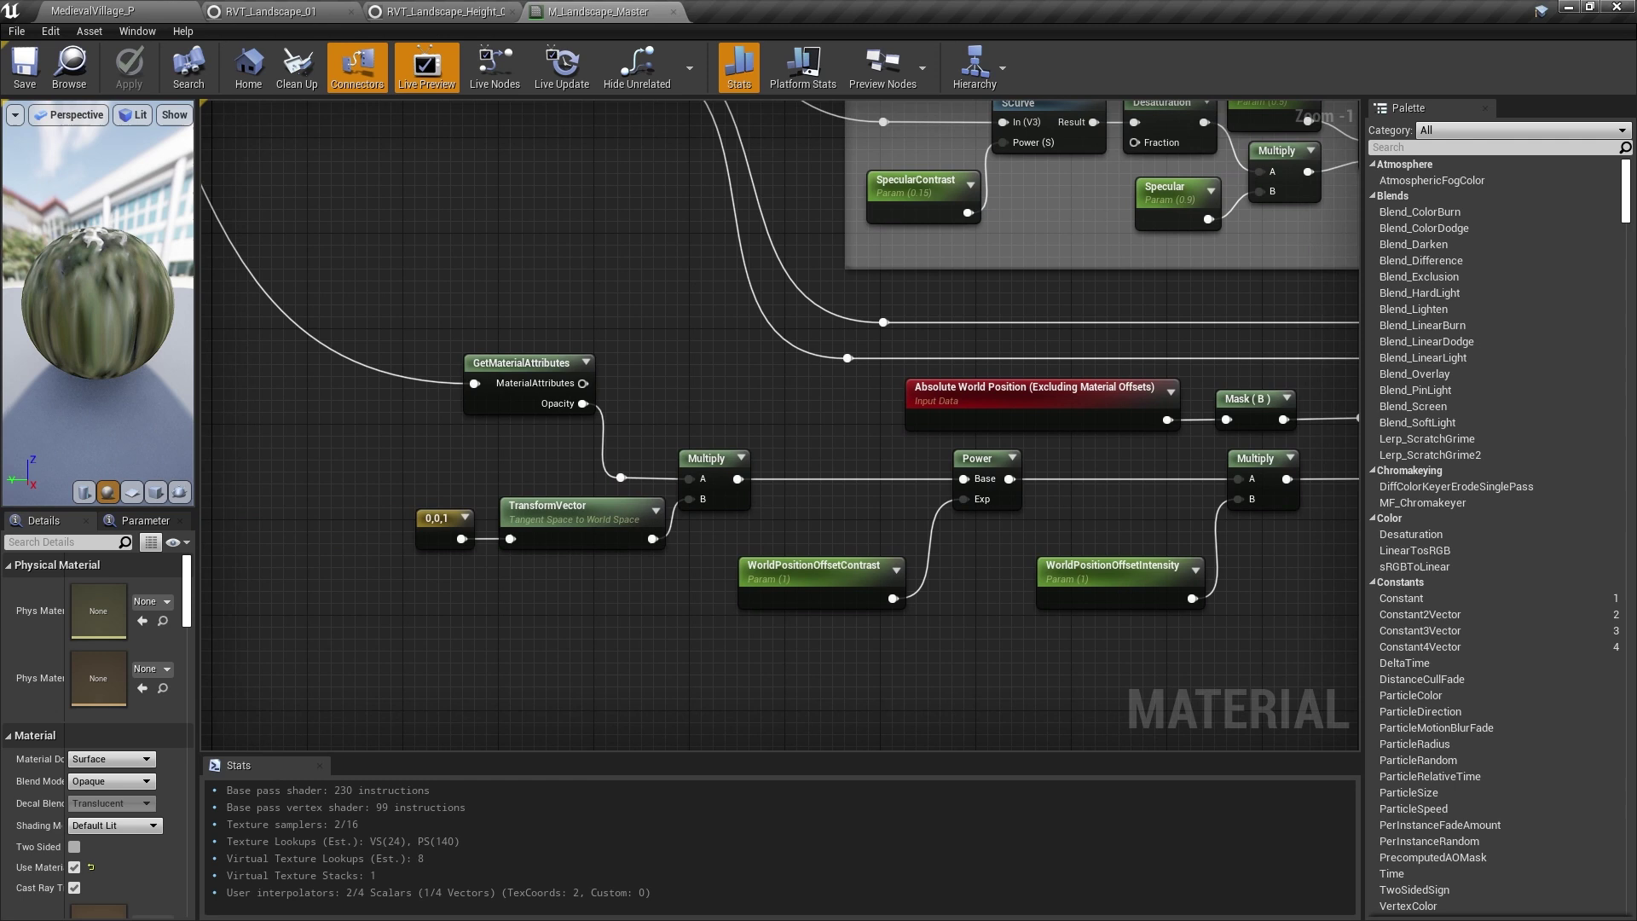
# - Examine the LandscapeRVT sampling and RVT Specular nodes in M_Landscape_Master, and the RVT groups in the M_BlendMaster graph
pyautogui.moveTo(1185, 111); pyautogui.dragTo(1359, 731, button='right')
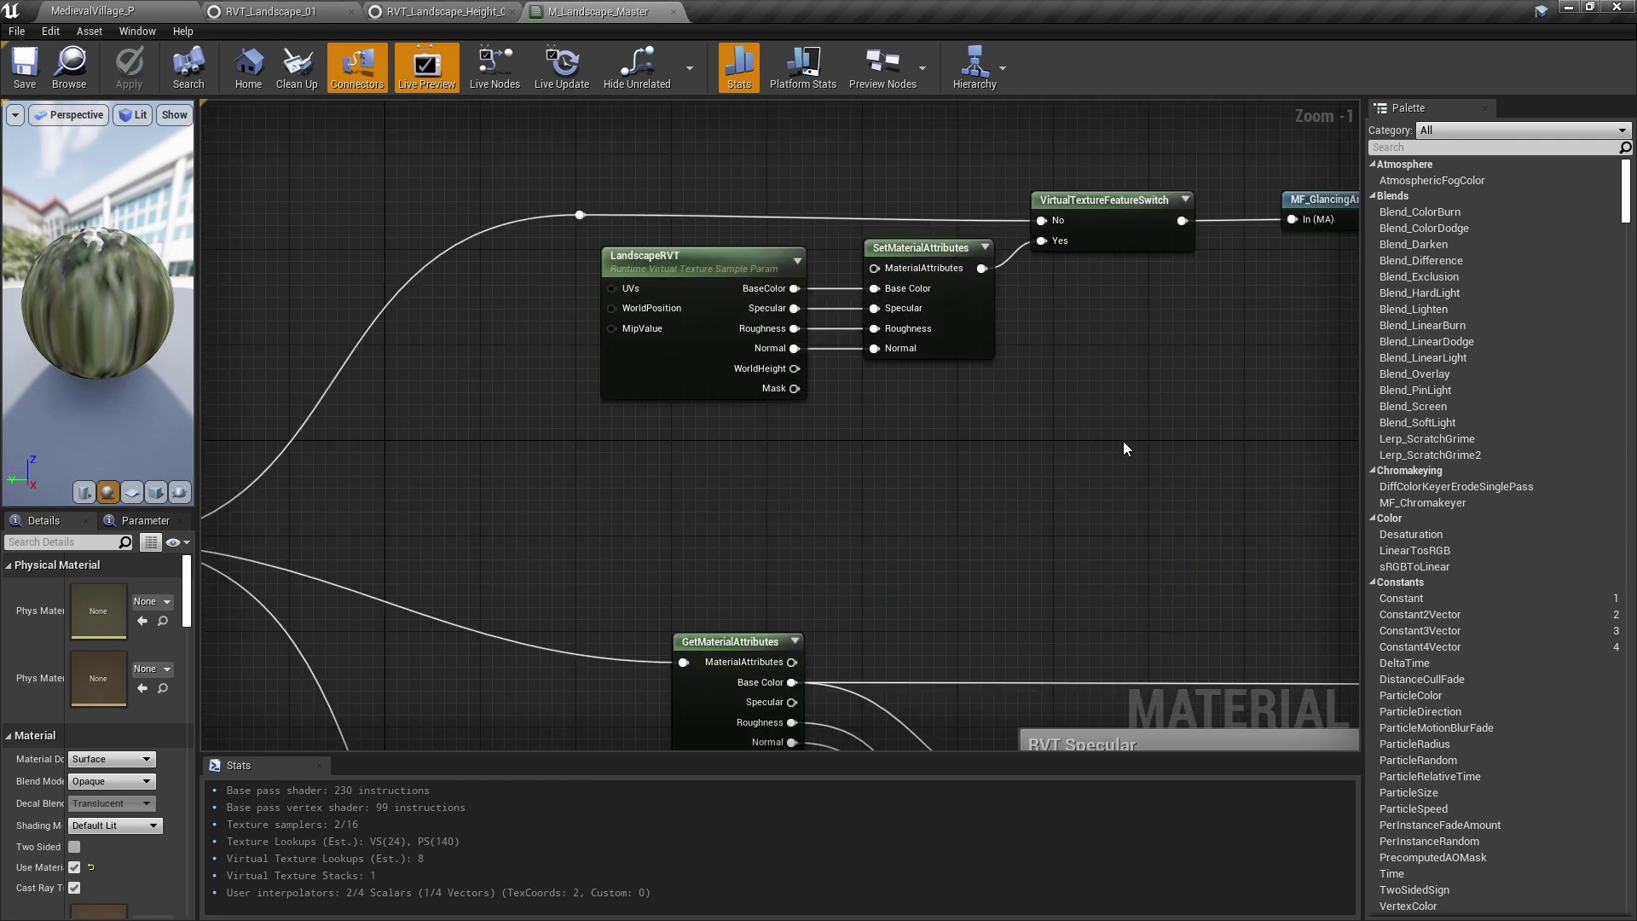
pyautogui.moveTo(958, 395); pyautogui.dragTo(813, 507, button='right')
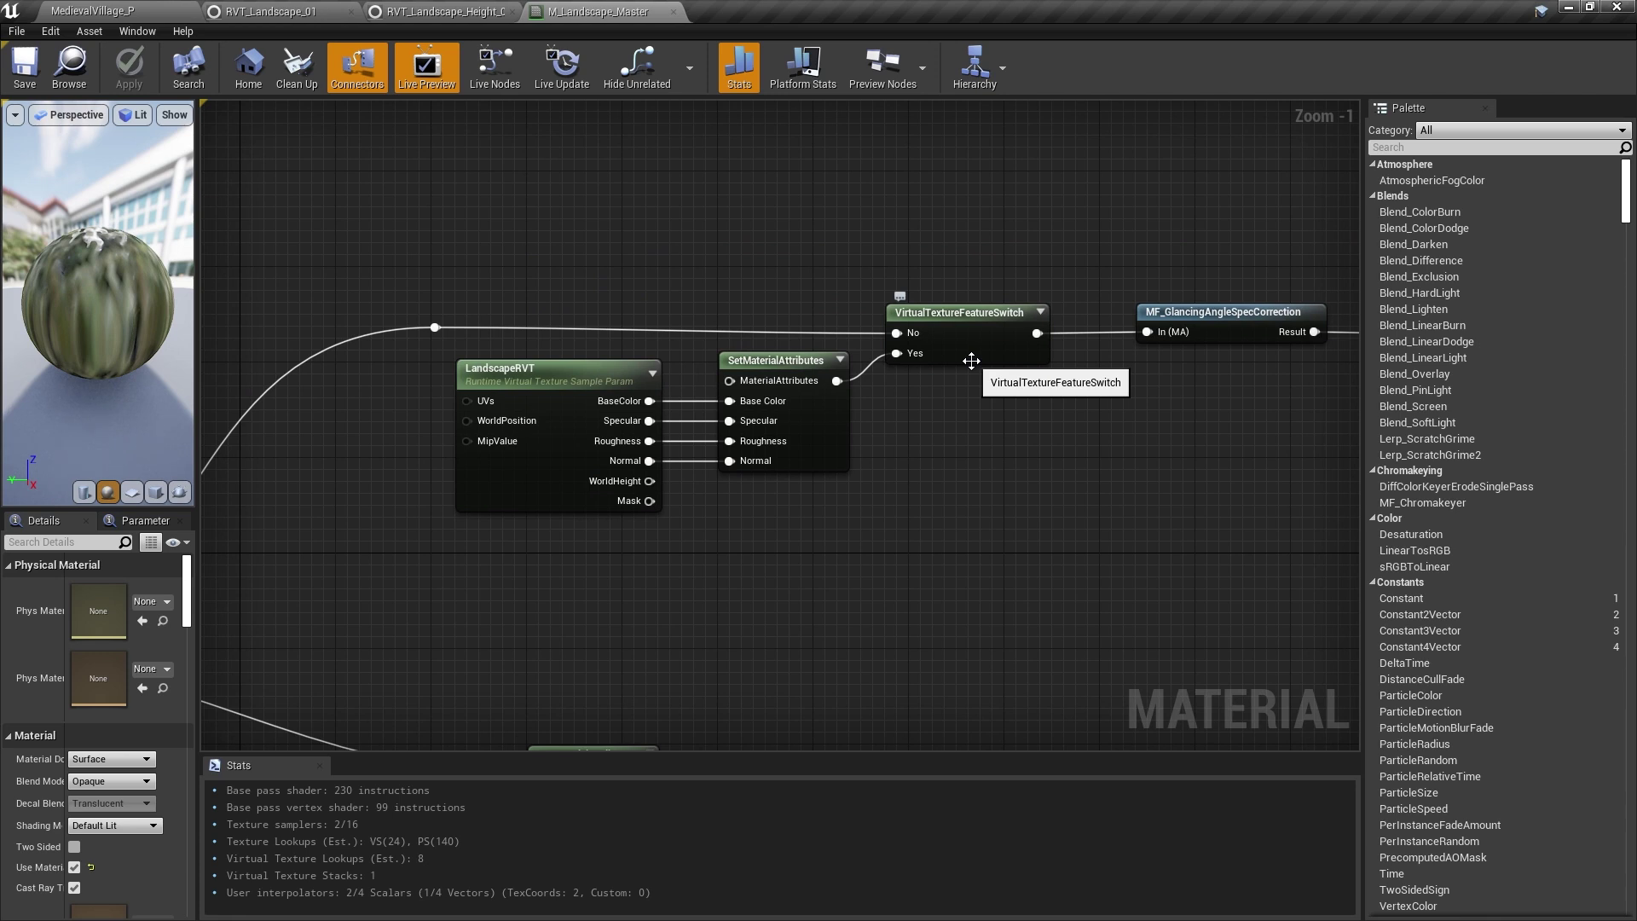
pyautogui.moveTo(779, 523); pyautogui.dragTo(927, 438, button='right')
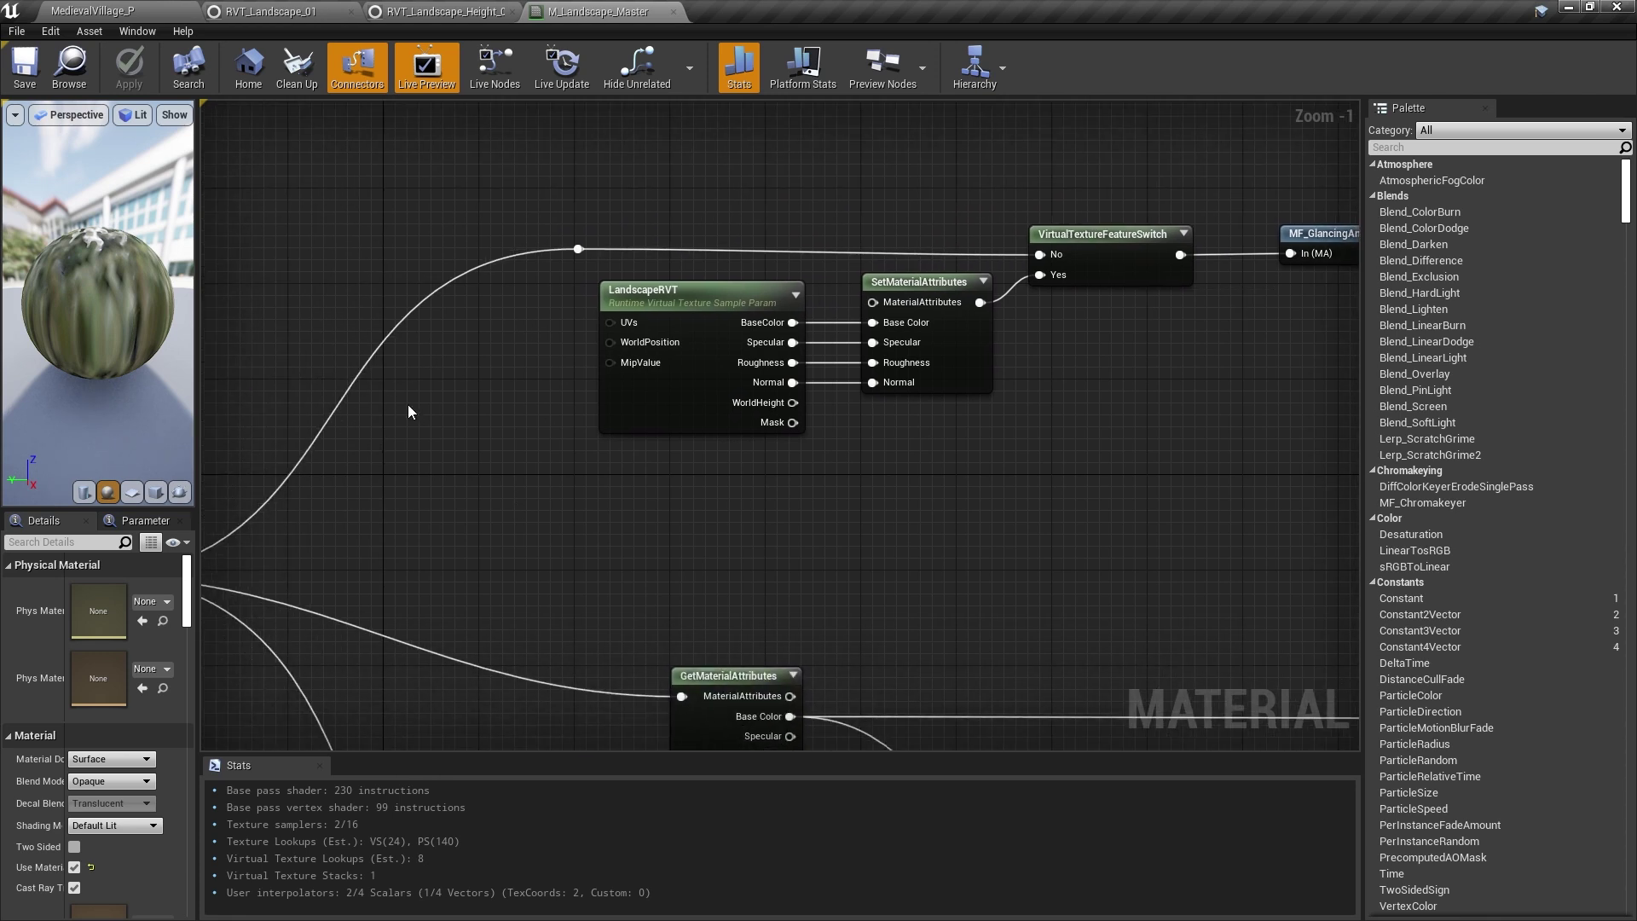
pyautogui.moveTo(409, 413); pyautogui.dragTo(356, 480, button='right')
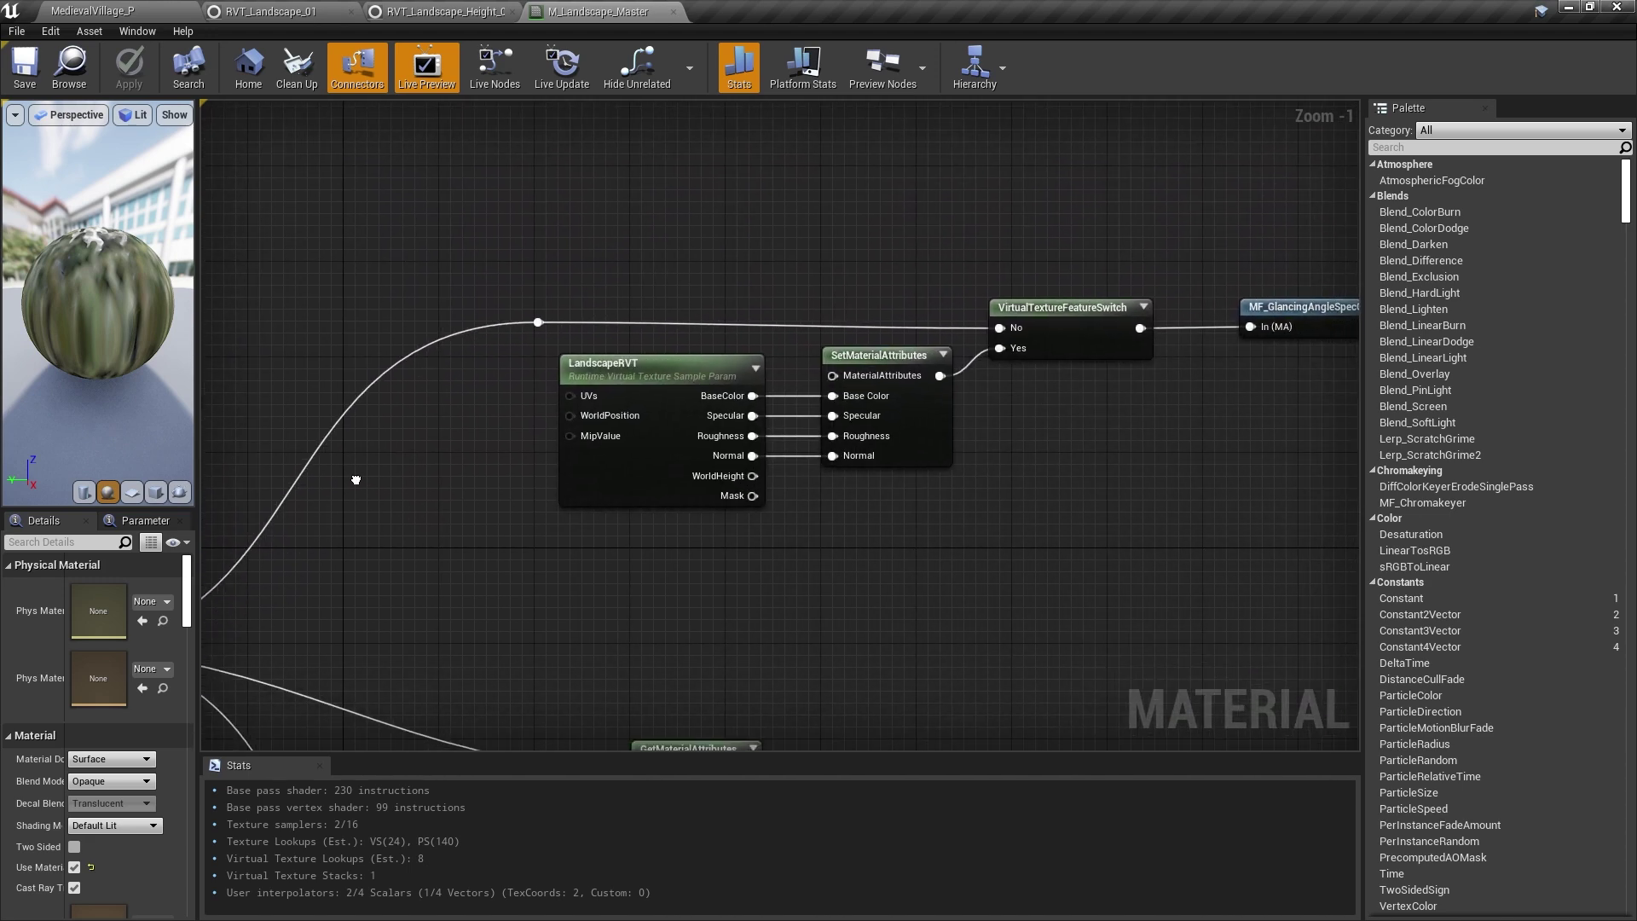
pyautogui.moveTo(767, 444); pyautogui.dragTo(791, 375, button='right')
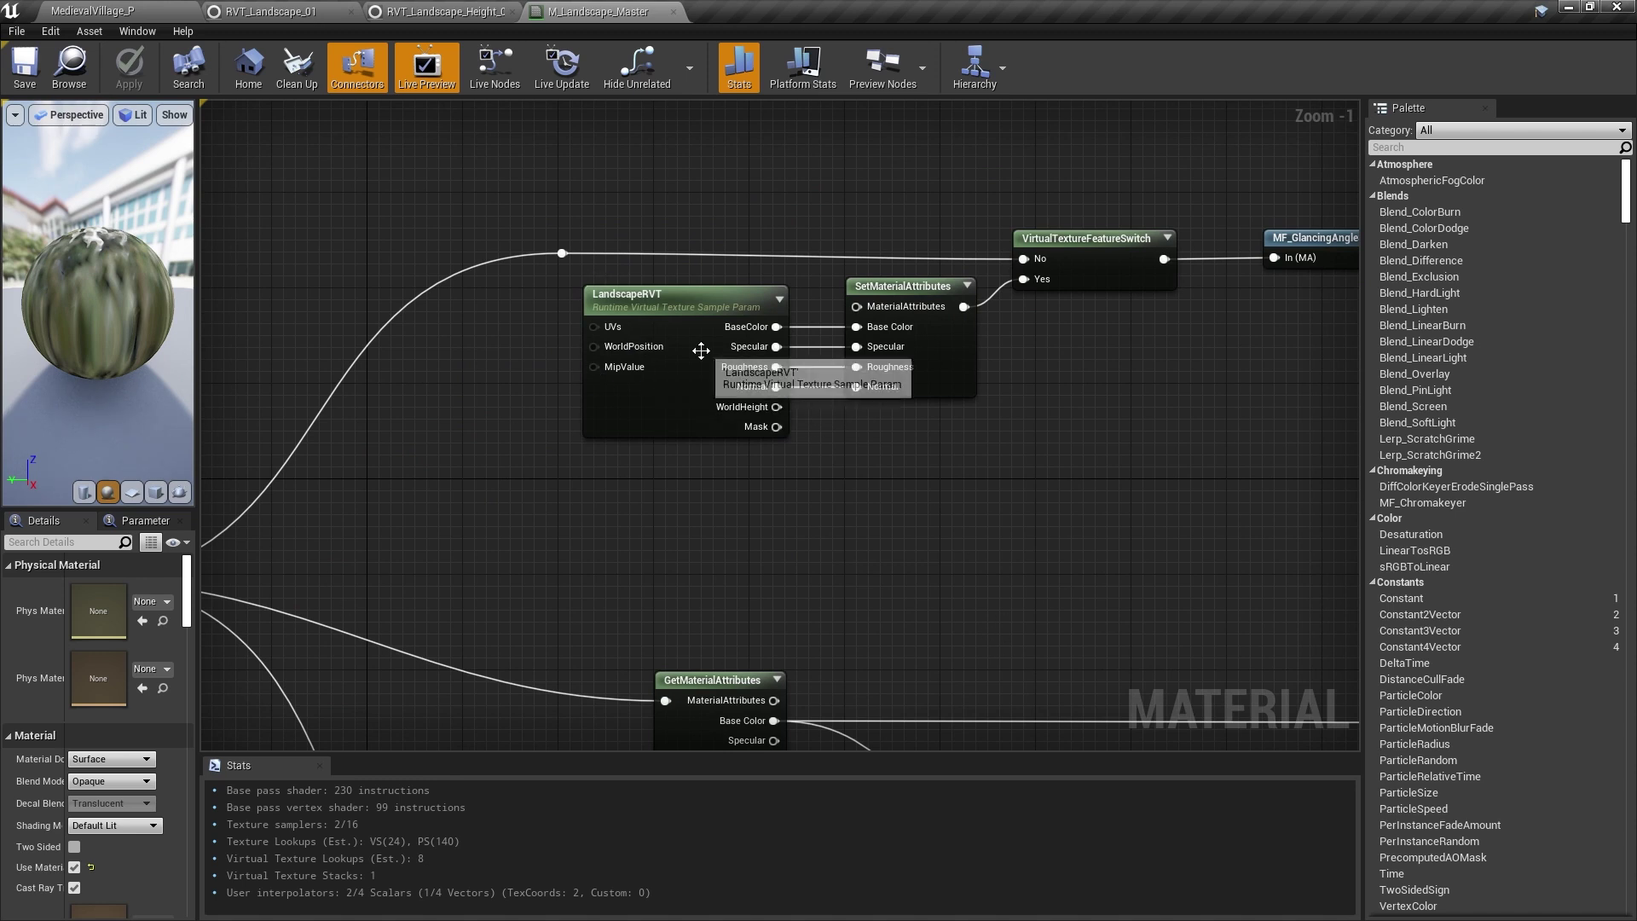
pyautogui.click(720, 355)
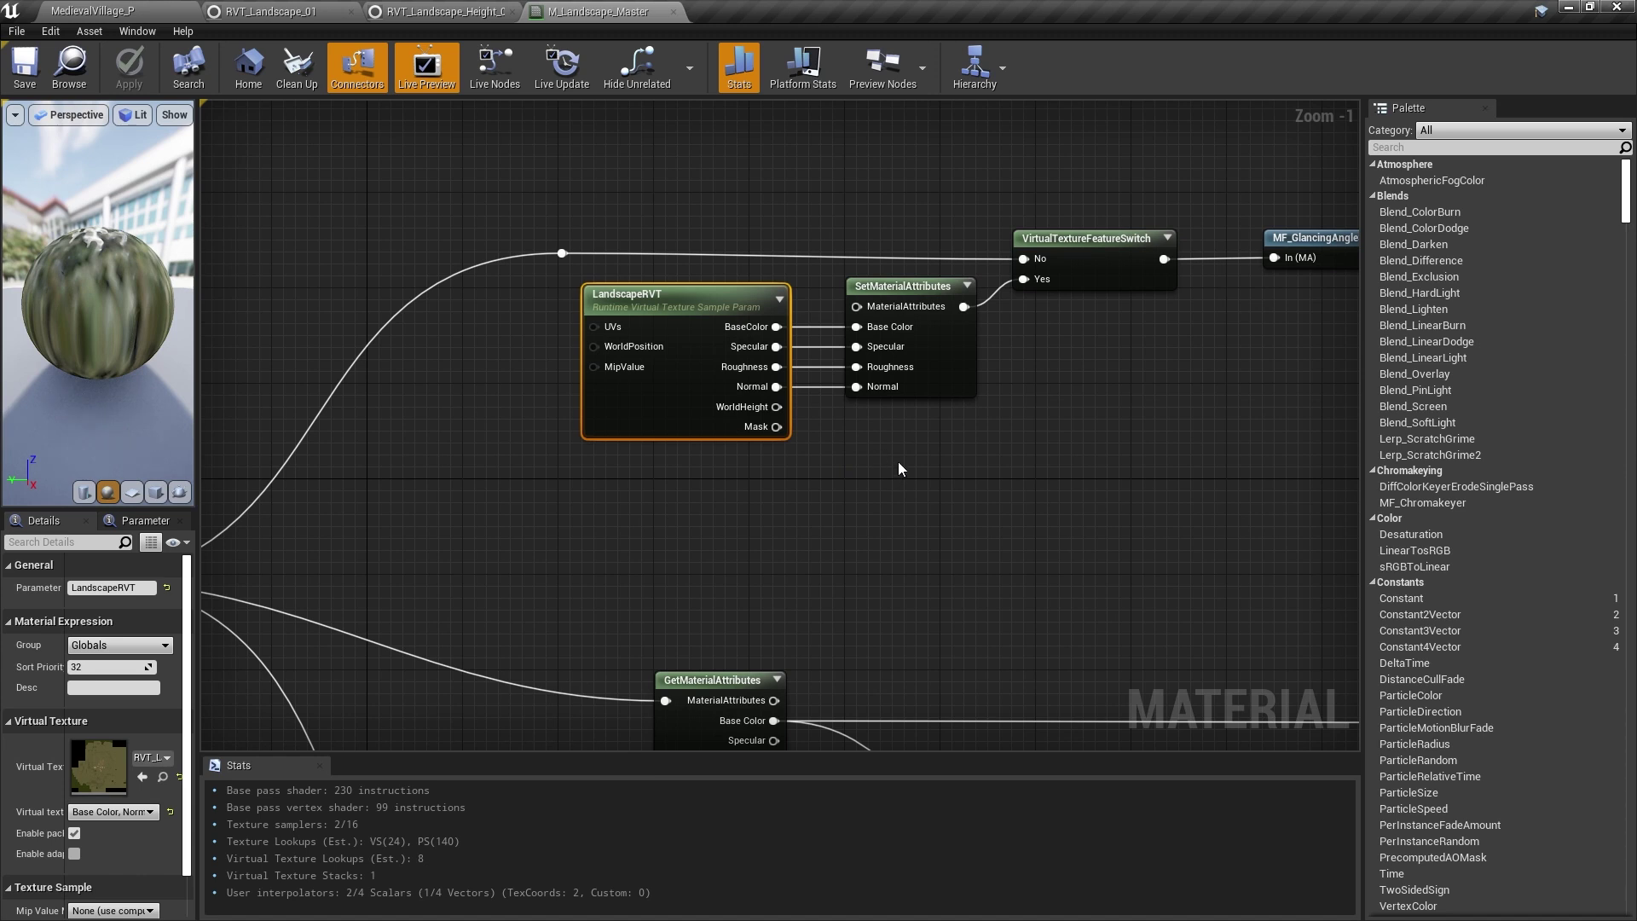
pyautogui.moveTo(831, 467); pyautogui.dragTo(1169, 502, button='right')
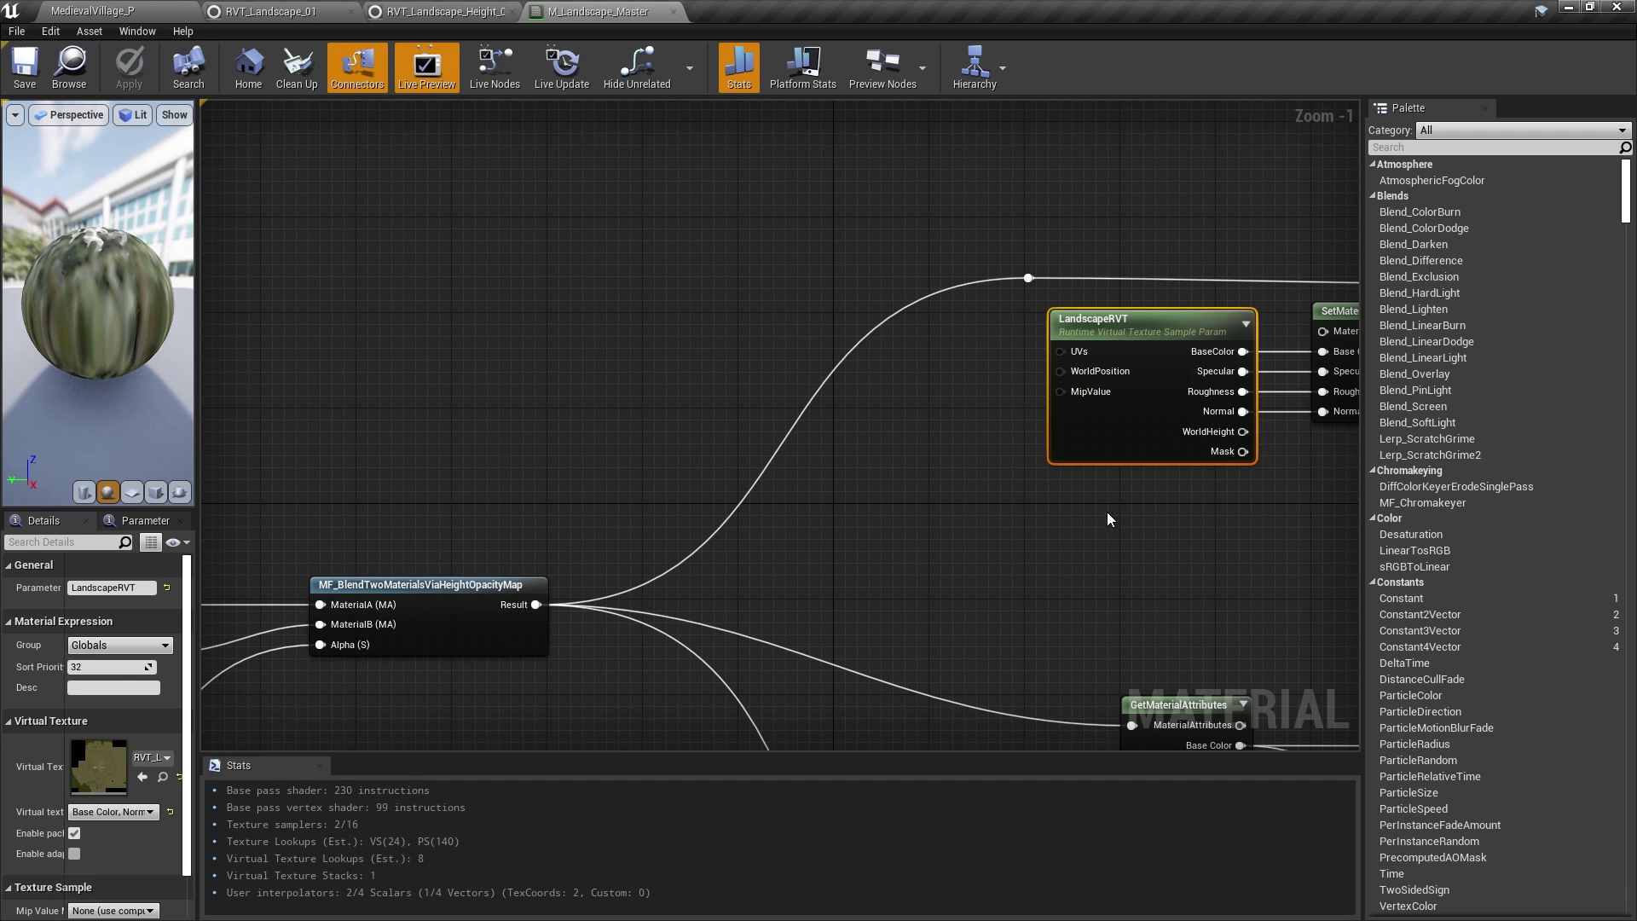
pyautogui.moveTo(1106, 511); pyautogui.dragTo(893, 186, button='right')
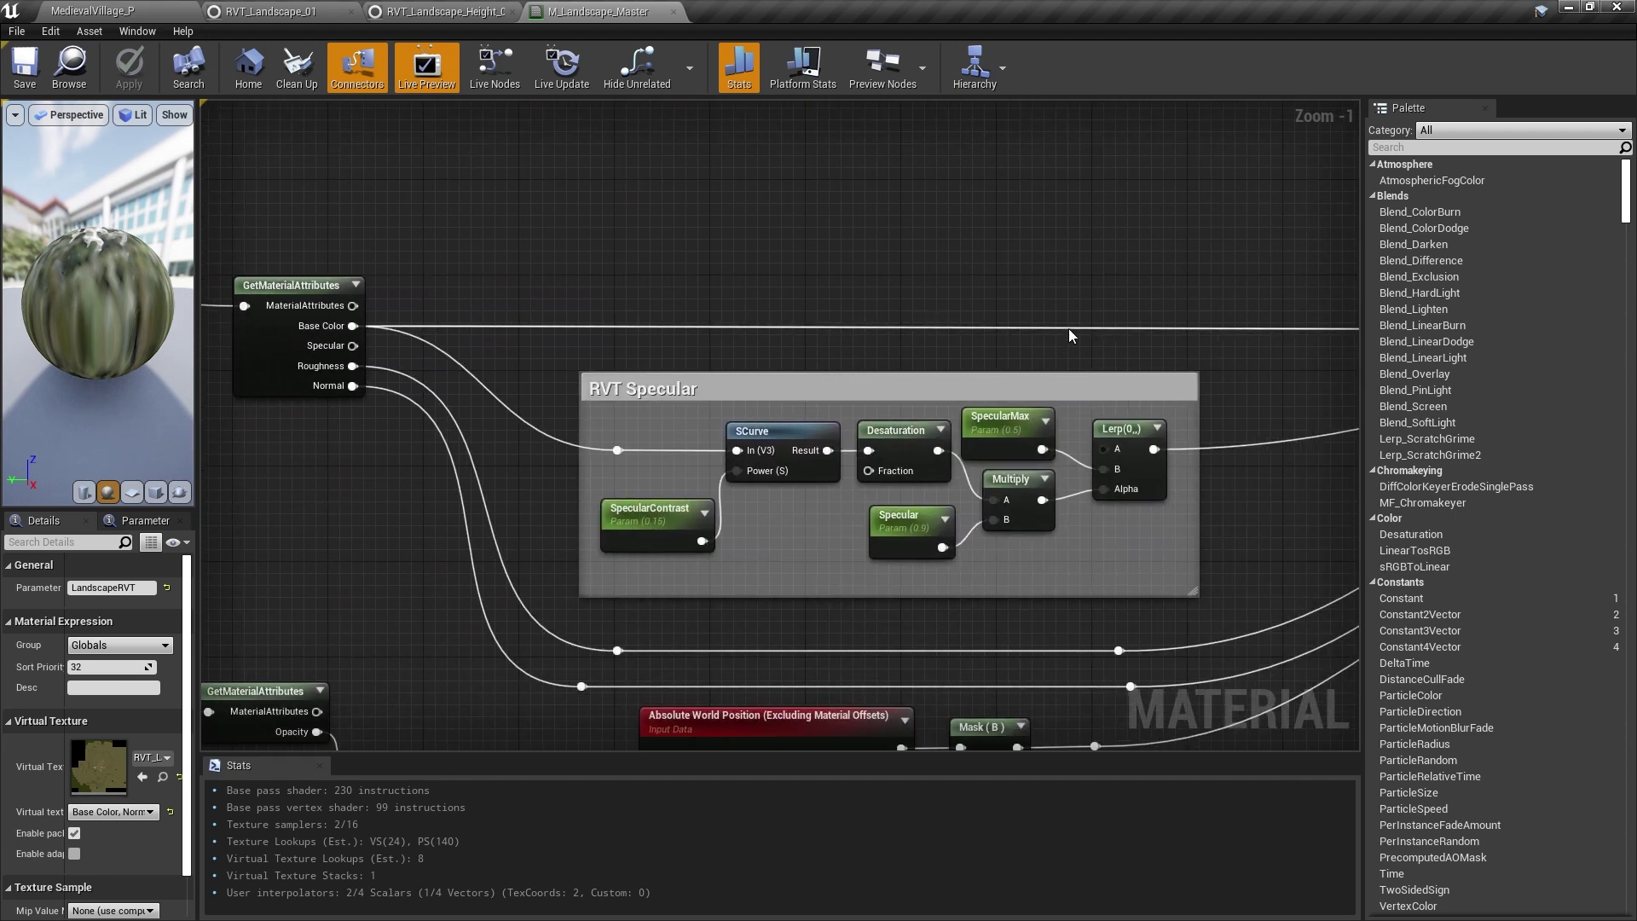
pyautogui.moveTo(256, 620); pyautogui.dragTo(932, 612, button='right')
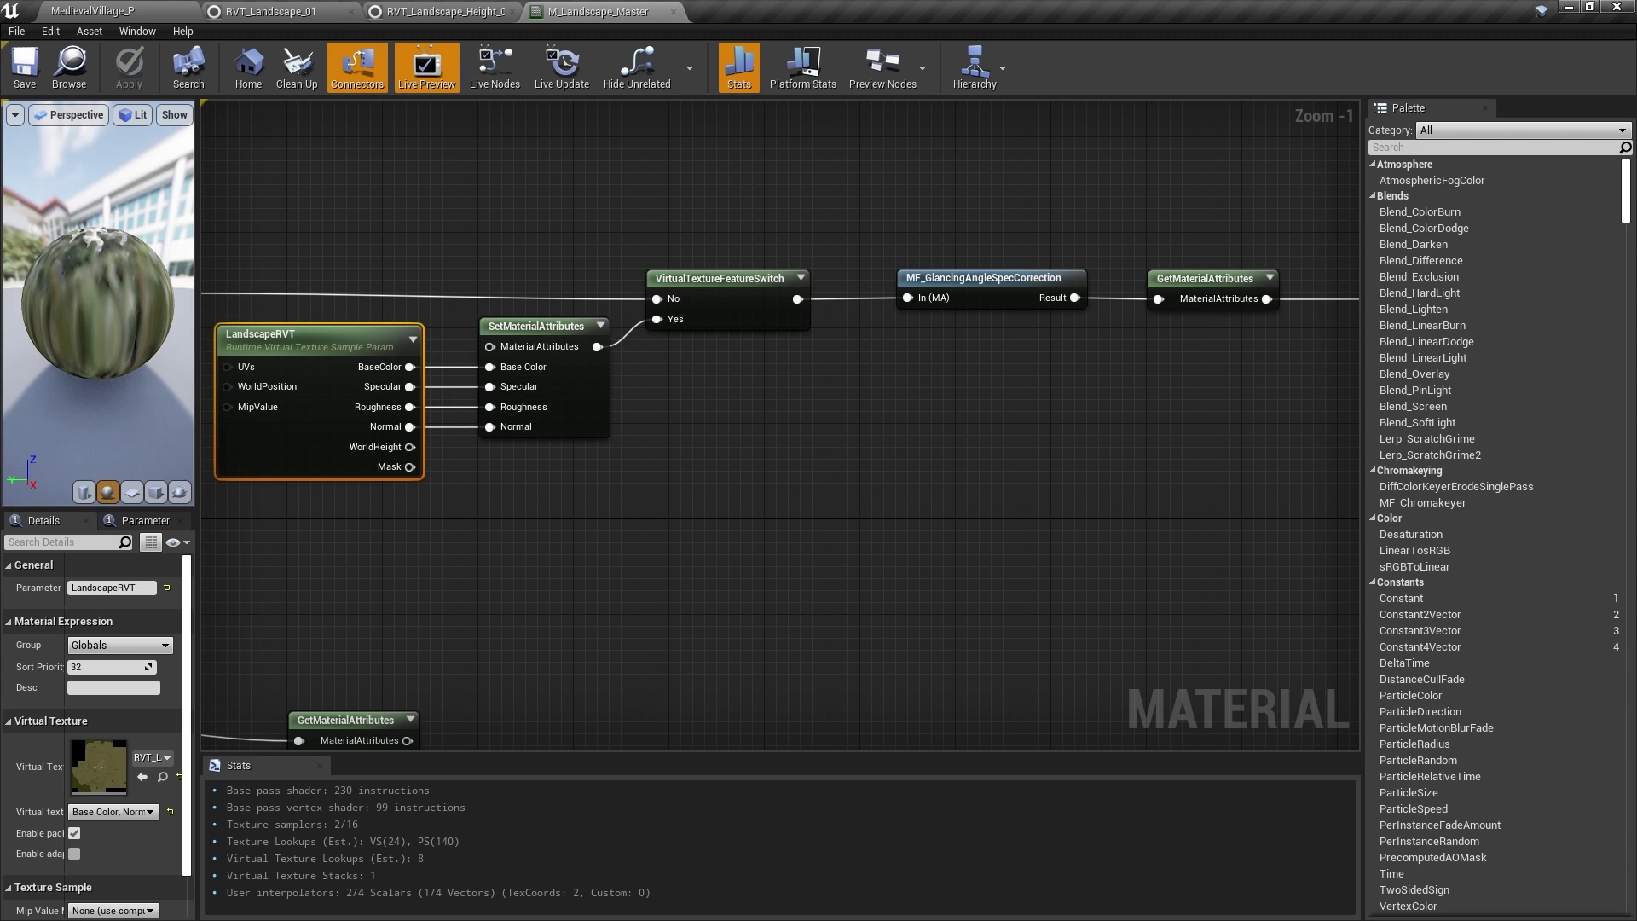
pyautogui.click(67, 9)
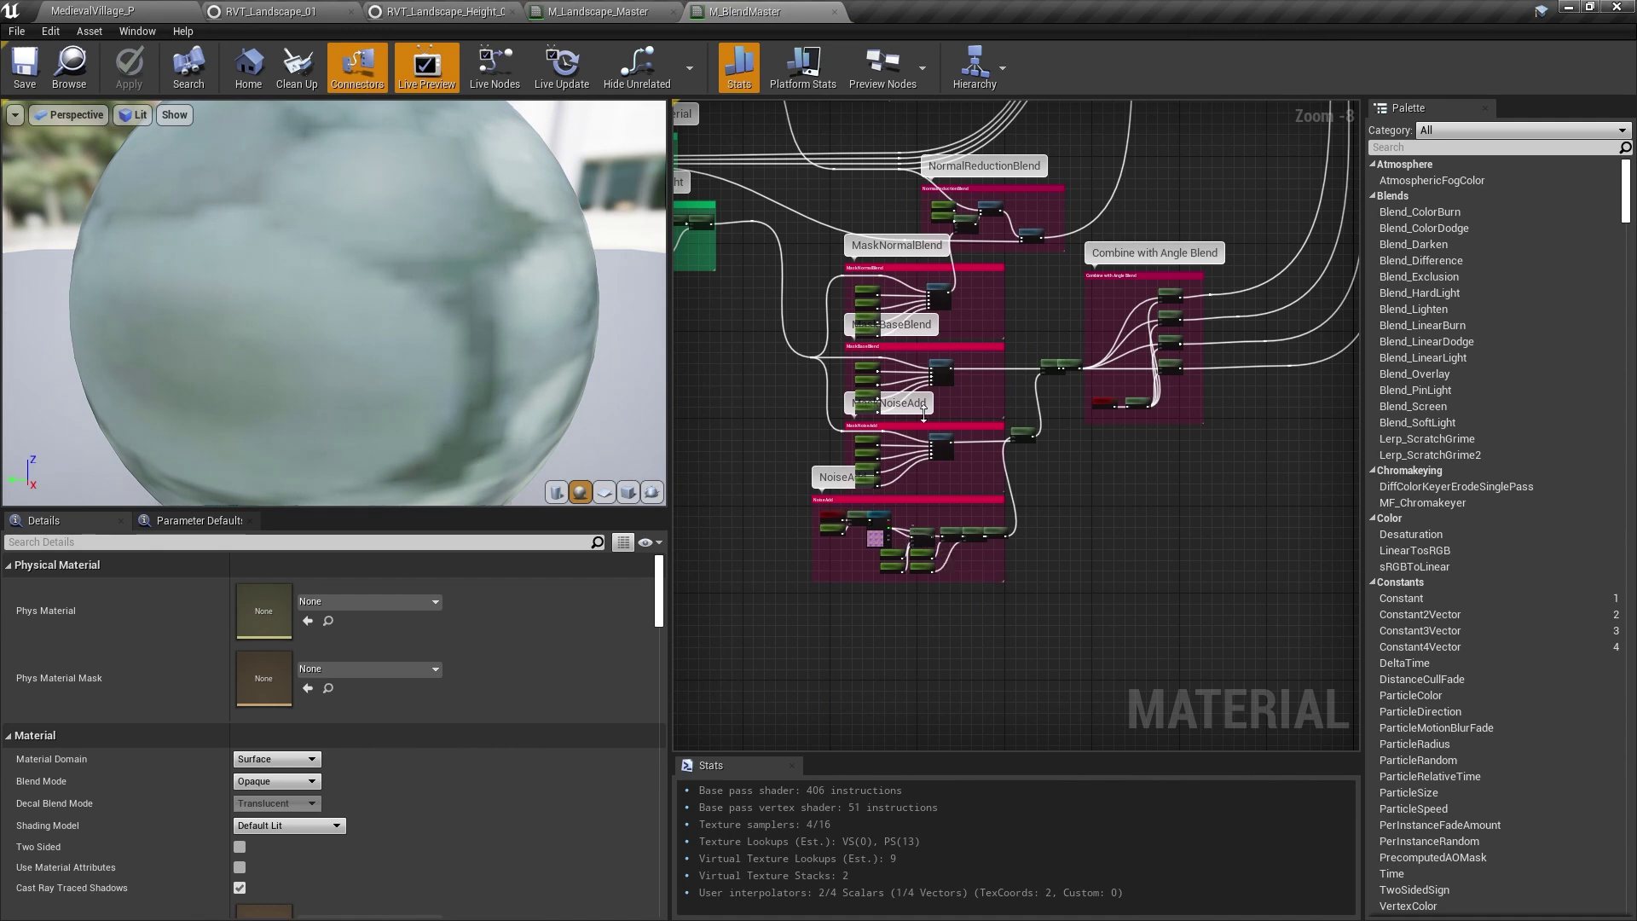
pyautogui.moveTo(913, 539); pyautogui.dragTo(1136, 631, button='right')
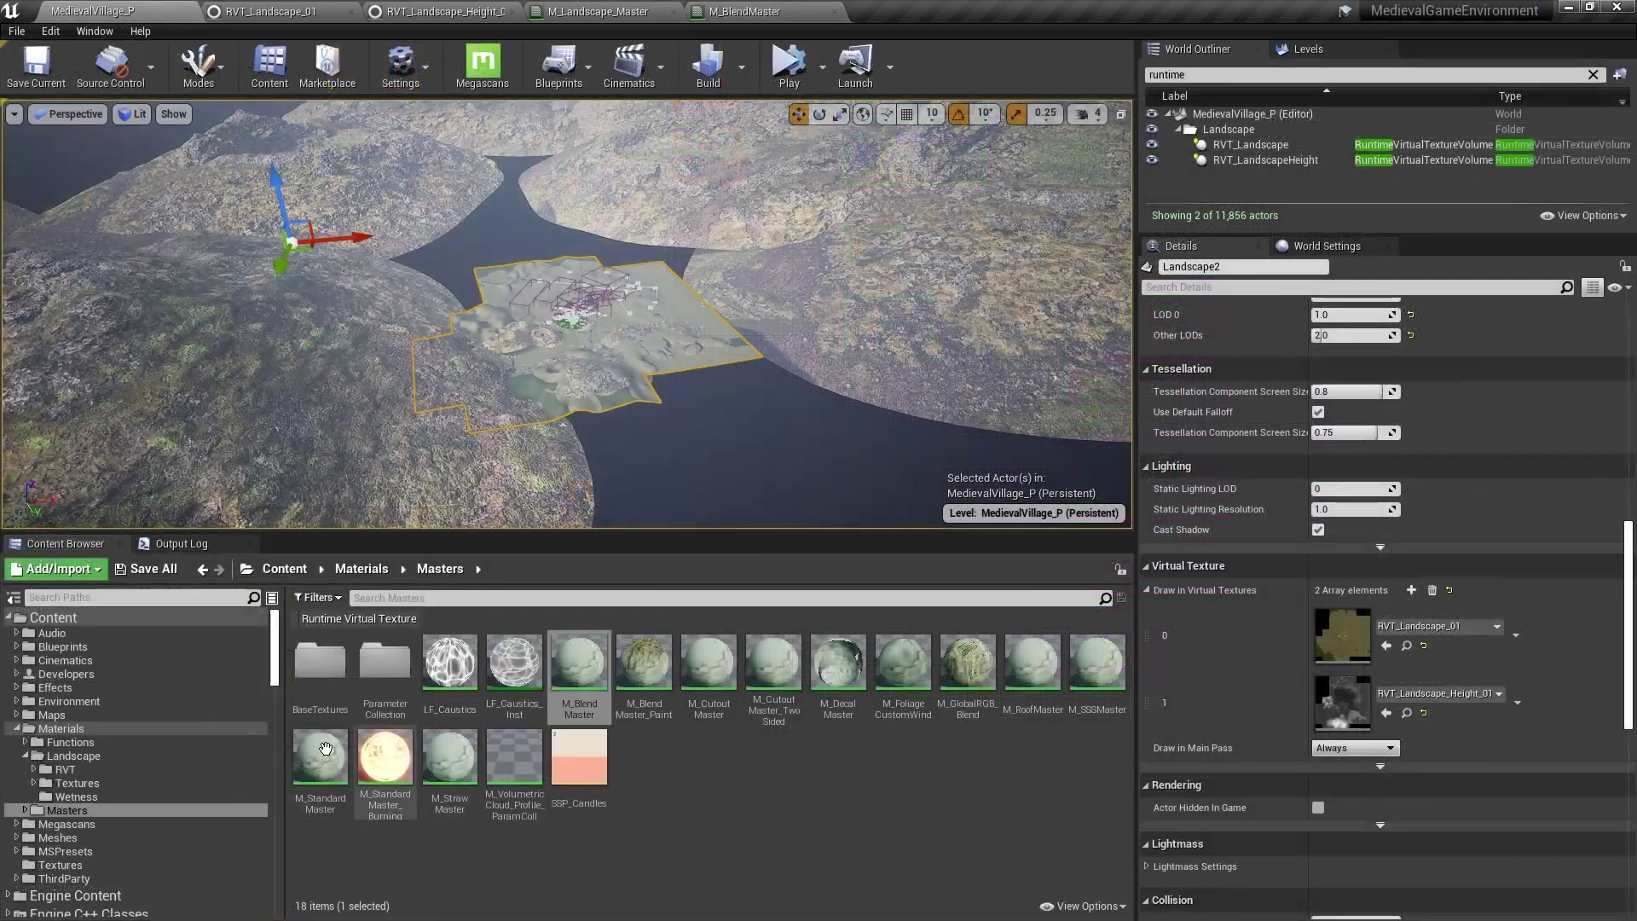
# - Duplicate the M_StandardMaster material as M_MyBlendableMasterMaterial and open the copy for editing
pyautogui.rightClick(317, 755)
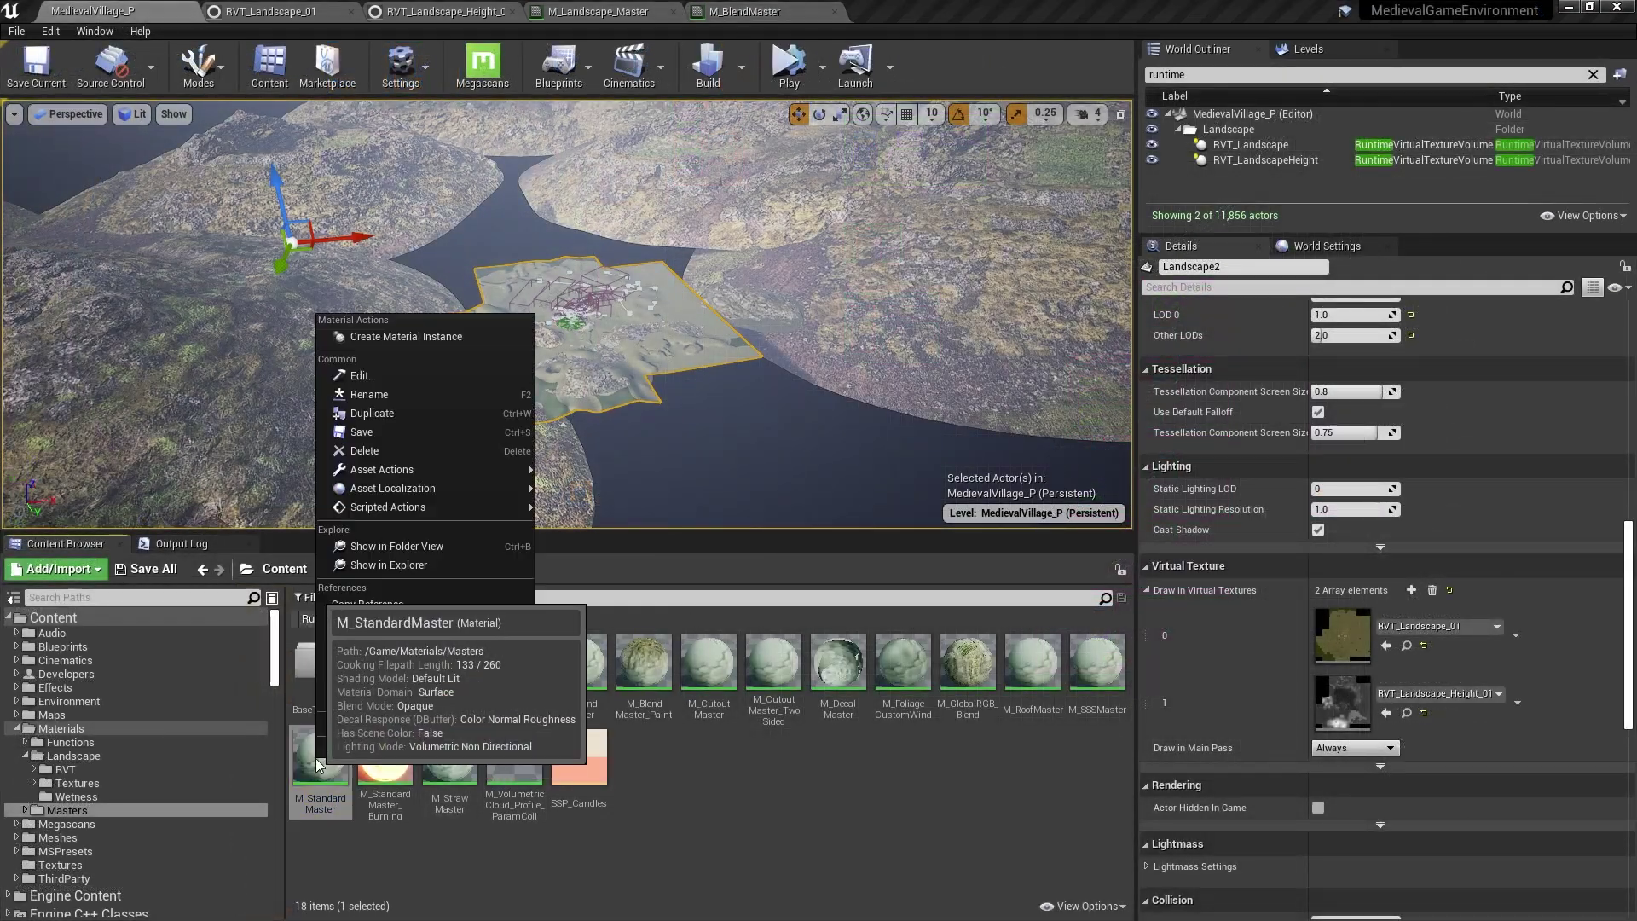
pyautogui.click(386, 411)
pyautogui.write('M_Blen')
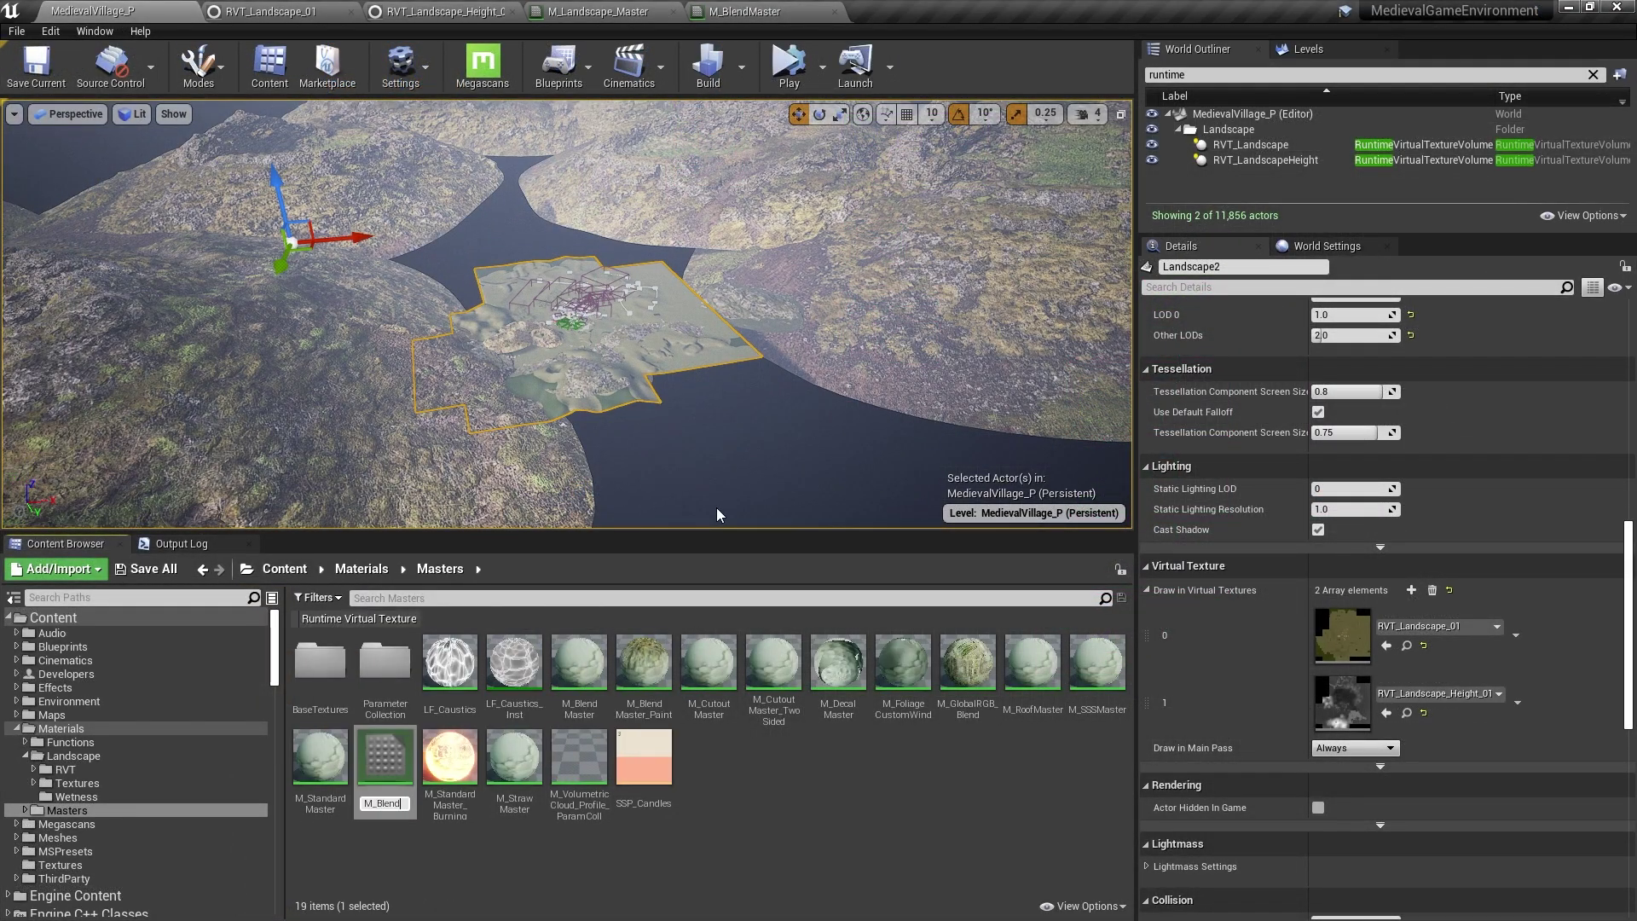
pyautogui.press('BackSpace')
pyautogui.write('My')
pyautogui.write('MasterMaterial')
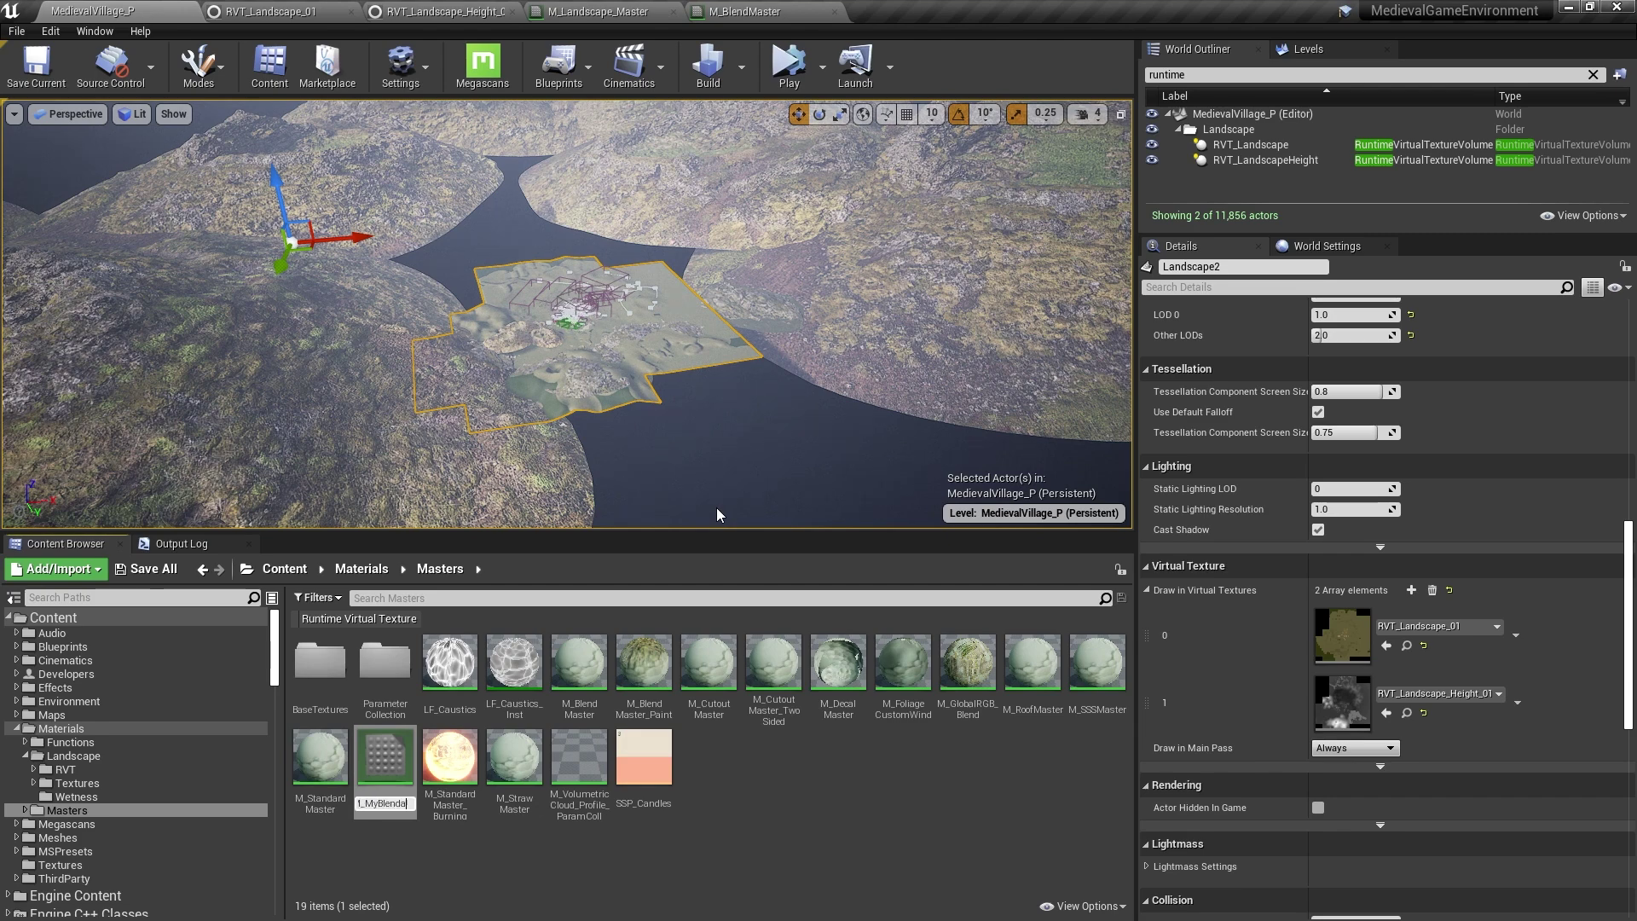
pyautogui.press('Return')
pyautogui.press('Return')
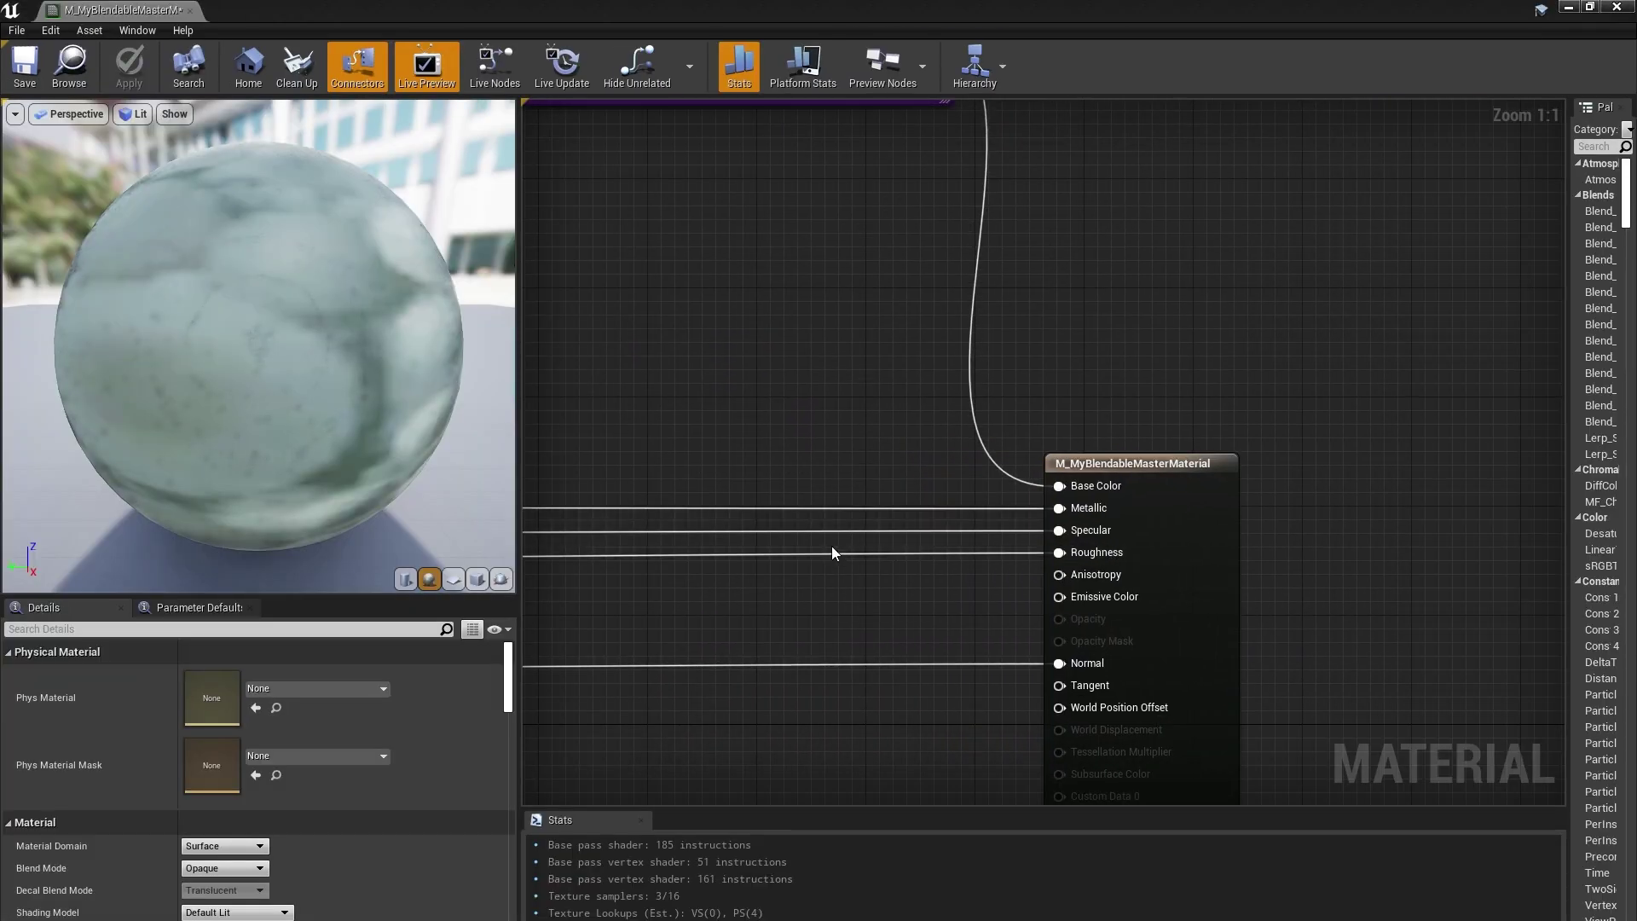
# - Enable Use Material Attributes for the M_MyBlendableMasterMaterial material
pyautogui.scroll(-5, 294, 713)
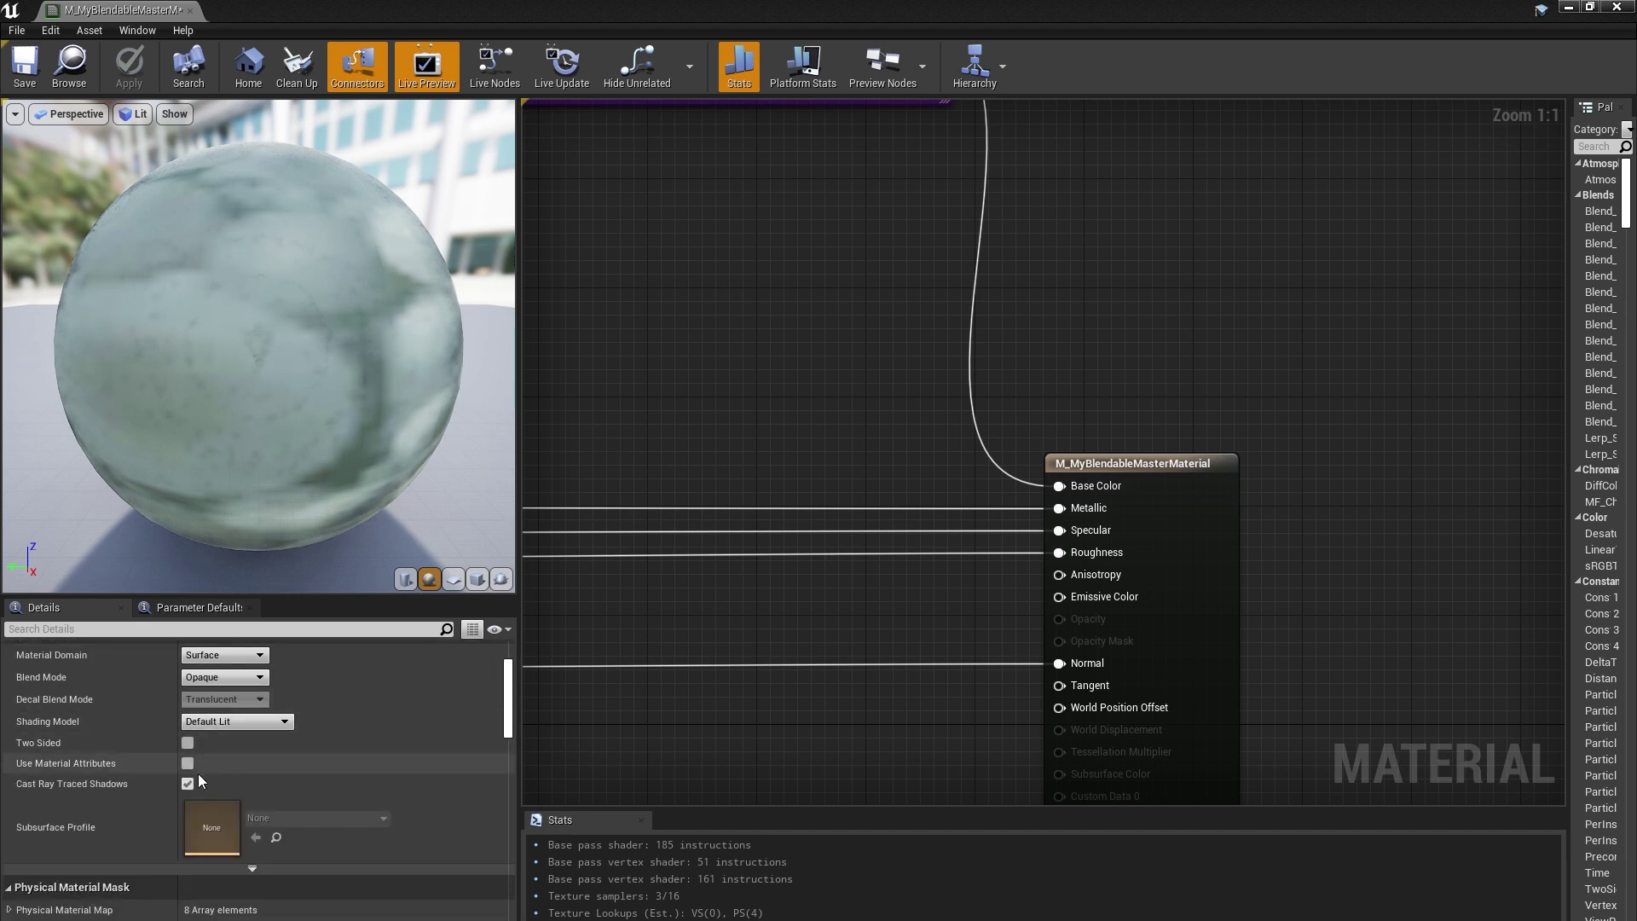
pyautogui.click(186, 765)
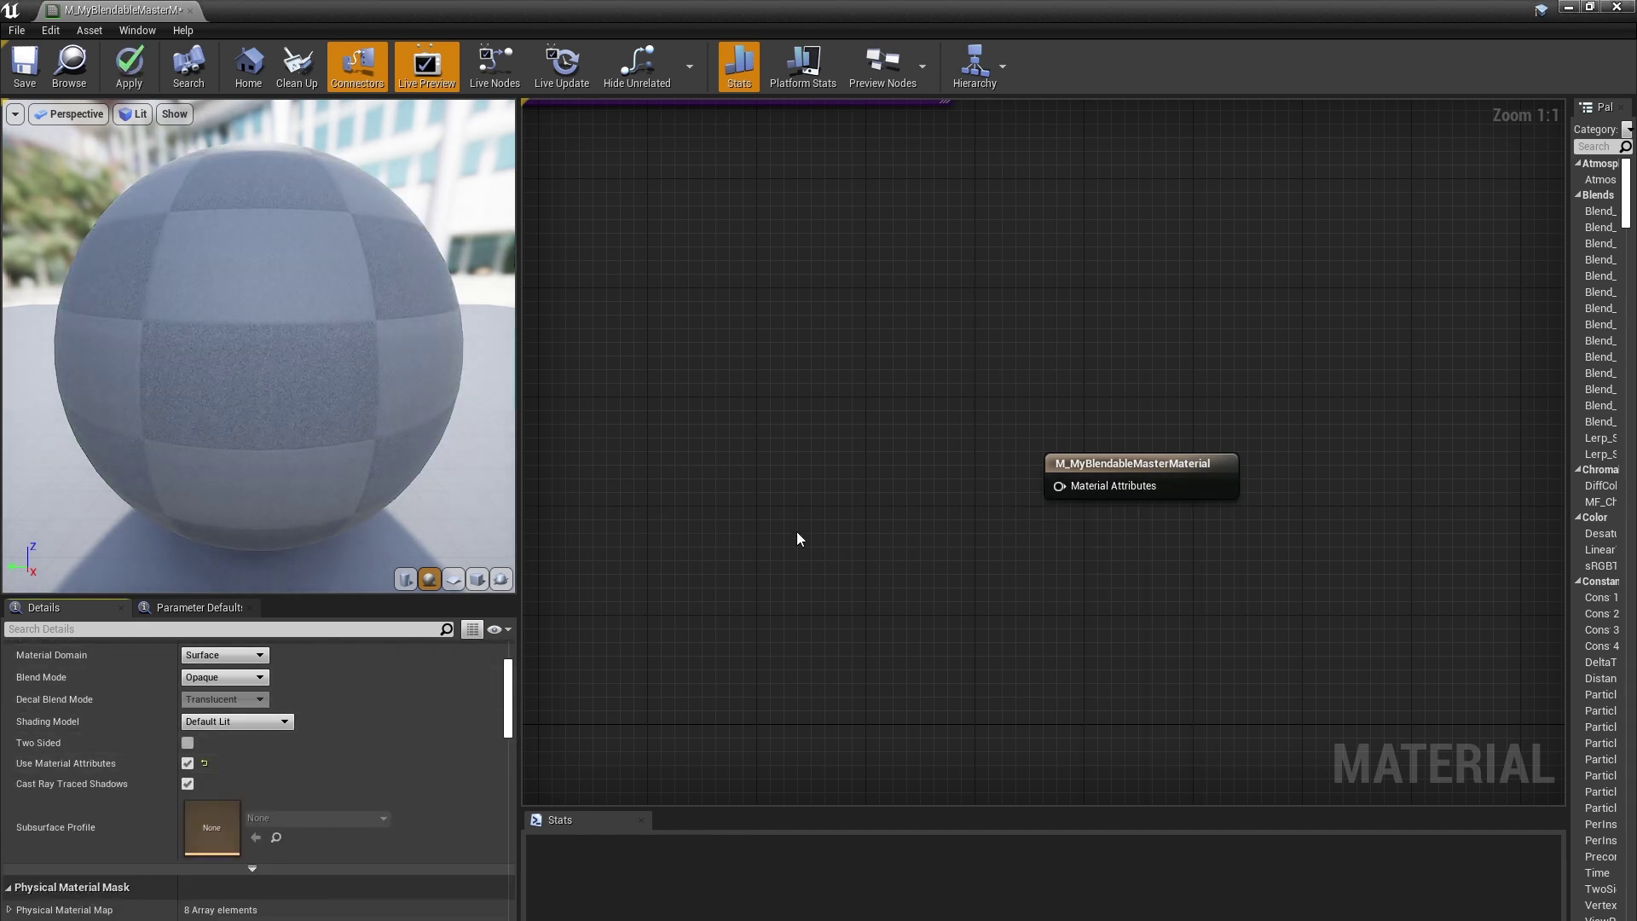
# - Move all the existing node groups together to the left, leaving free space before the material's result node
pyautogui.moveTo(796, 534); pyautogui.dragTo(1112, 498, button='right')
pyautogui.scroll(-2, 1113, 498)
pyautogui.scroll(-4, 1086, 498)
pyautogui.scroll(-1, 883, 437)
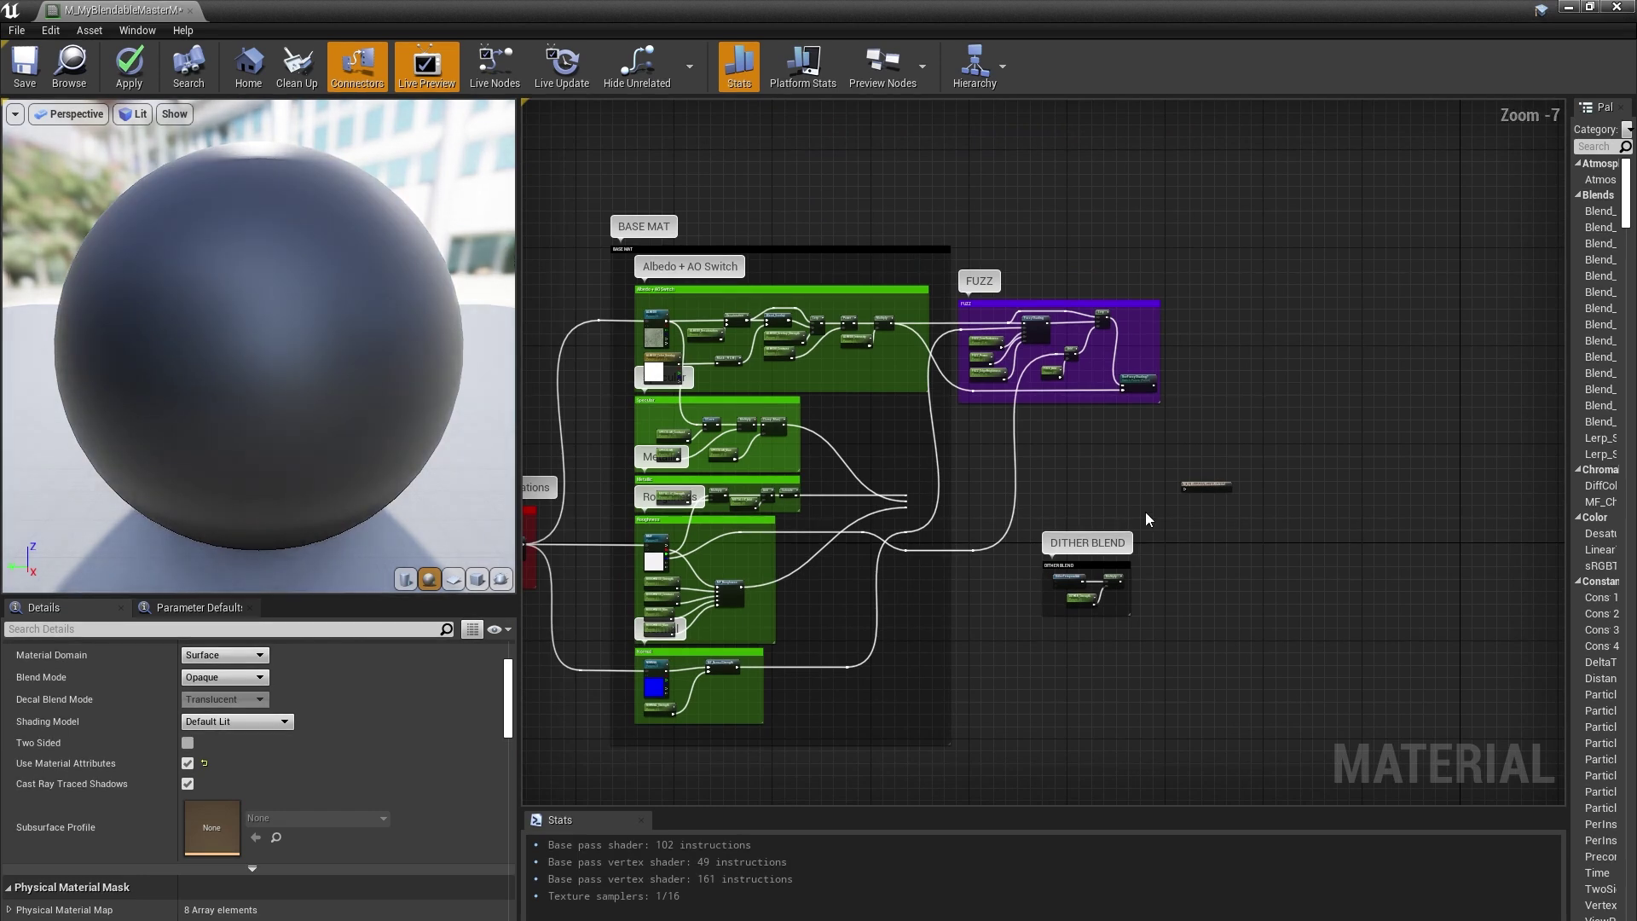
pyautogui.scroll(-2, 912, 453)
pyautogui.scroll(-1, 912, 453)
pyautogui.moveTo(912, 453); pyautogui.dragTo(1020, 320, button='right')
pyautogui.moveTo(607, 174); pyautogui.dragTo(1164, 665)
pyautogui.moveTo(1162, 402); pyautogui.dragTo(986, 424)
pyautogui.click(1041, 319)
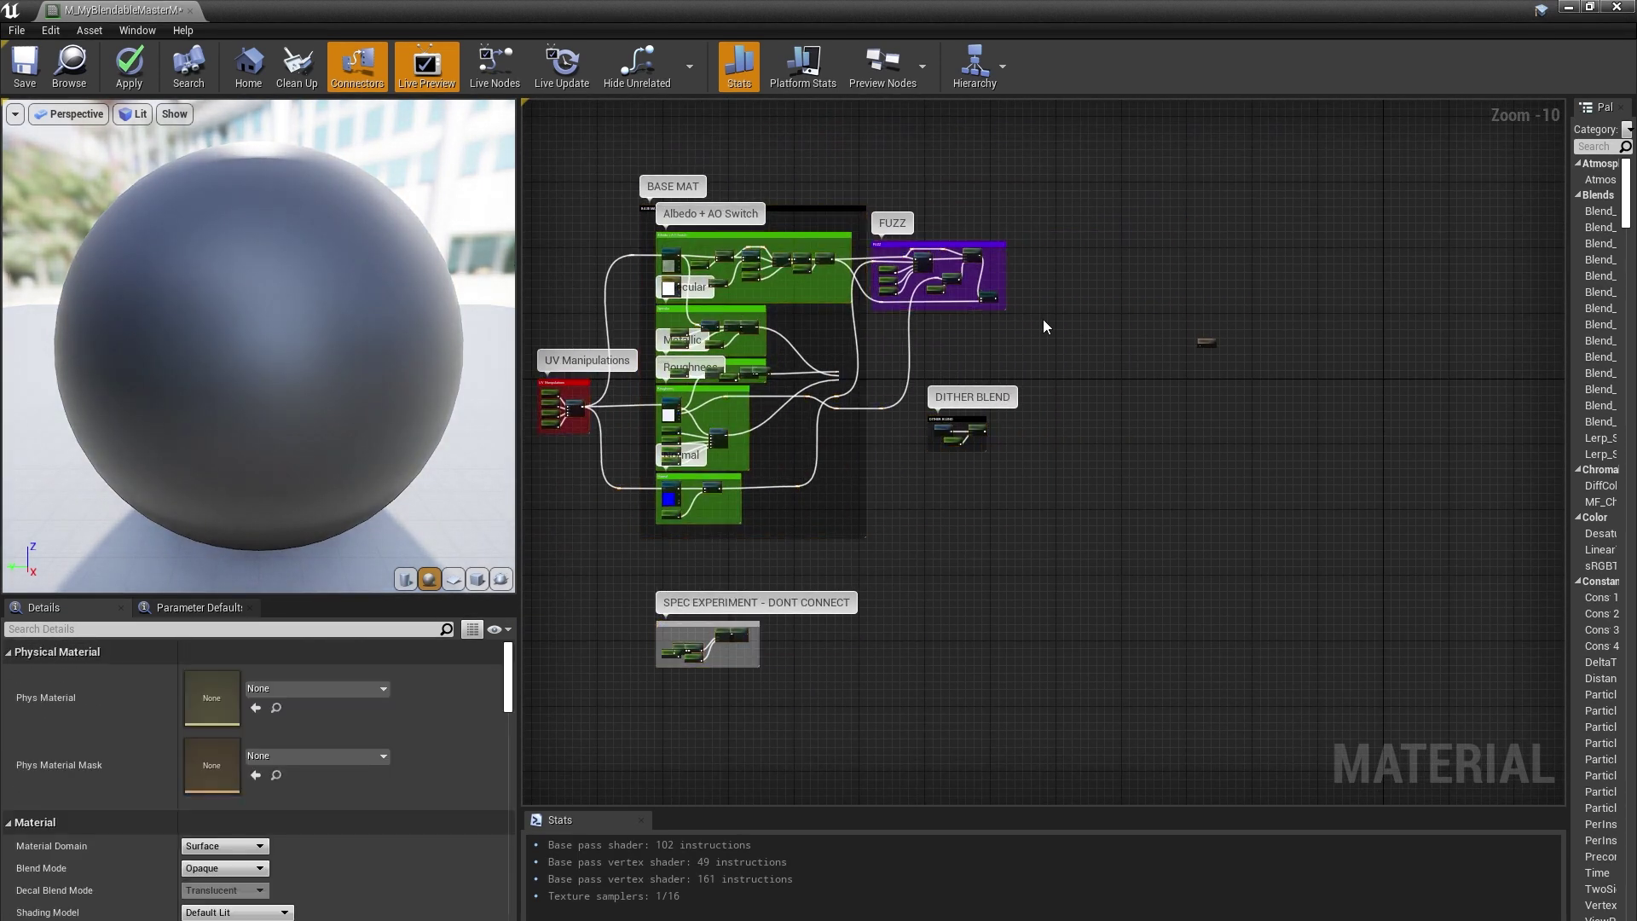
# - Add a SetMaterialAttributes node in the free space between the FUZZ group and the material's result node
pyautogui.scroll(6, 1048, 320)
pyautogui.moveTo(1048, 321); pyautogui.dragTo(923, 452, button='right')
pyautogui.rightClick(1046, 497)
pyautogui.write('set material')
pyautogui.press('Return')
# - Give the SetMaterialAttributes node four attribute set types: BaseColor, Specular, Roughness and Normal
pyautogui.click(248, 677)
pyautogui.click(247, 677)
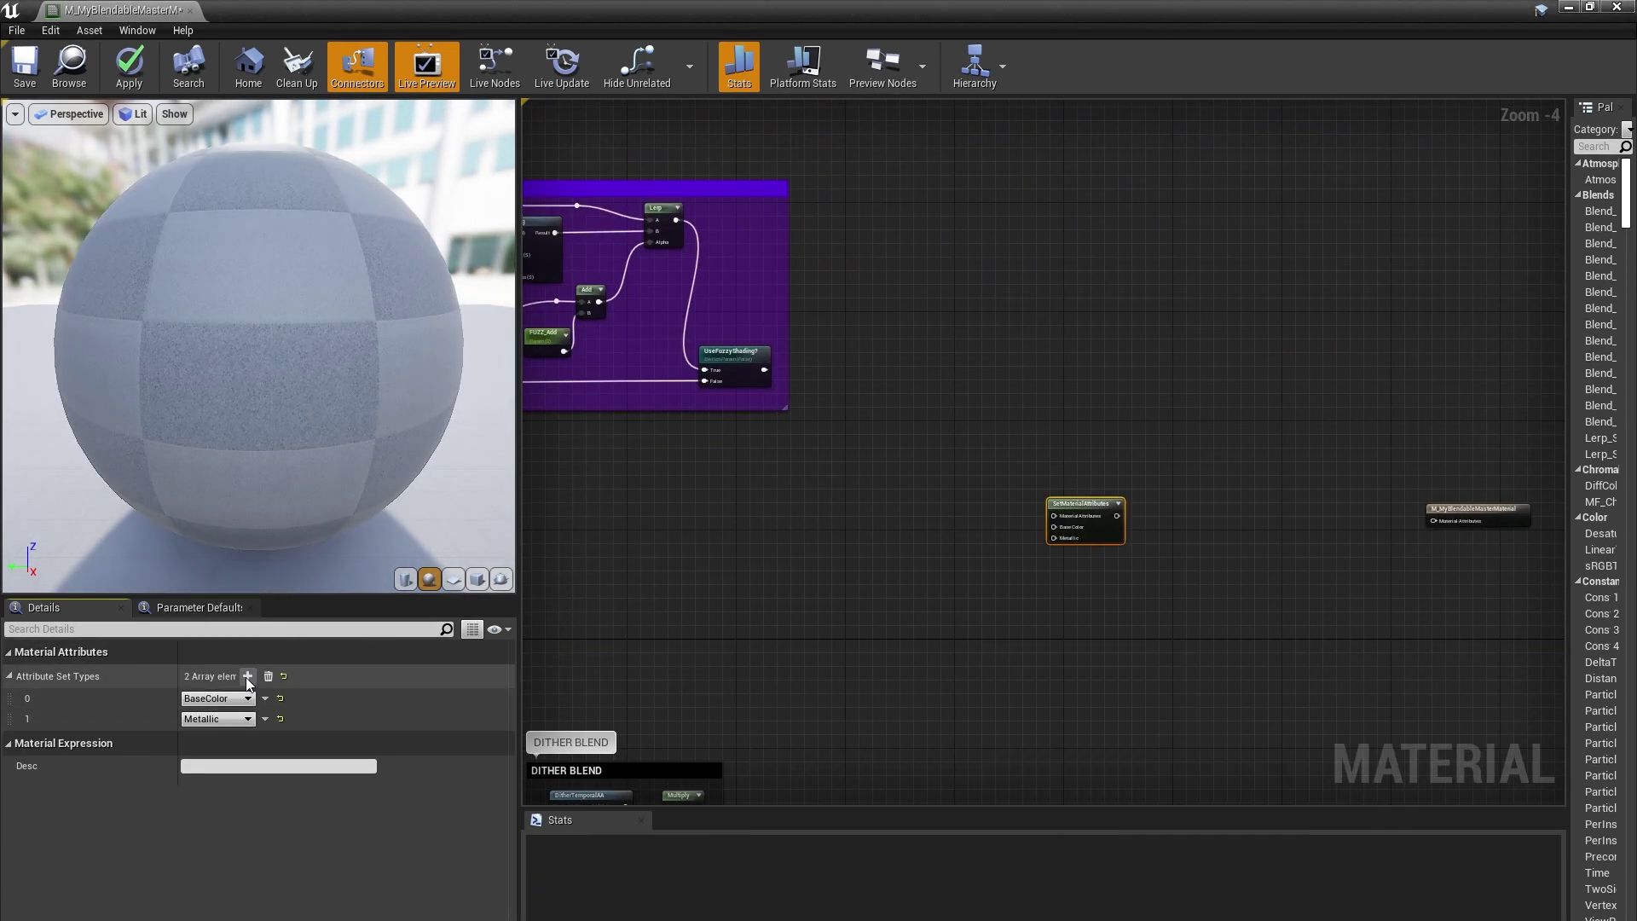
pyautogui.click(217, 719)
pyautogui.click(220, 394)
pyautogui.click(247, 676)
pyautogui.click(217, 739)
pyautogui.click(221, 427)
pyautogui.click(248, 676)
pyautogui.click(217, 760)
pyautogui.click(223, 502)
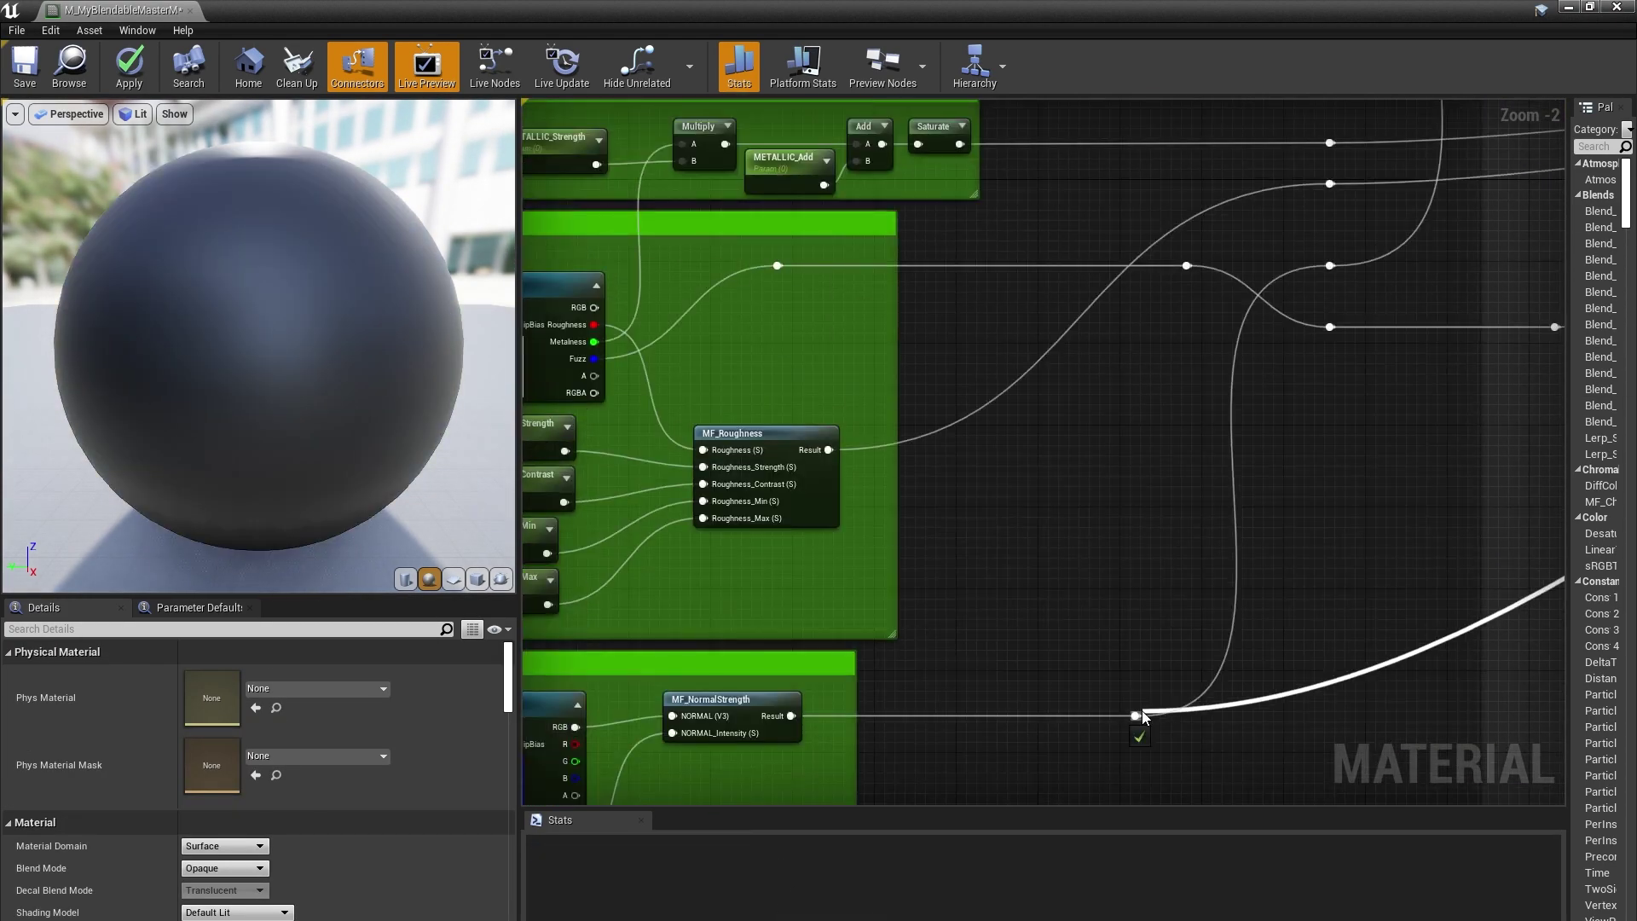
# - Add a RuntimeVirtualTextureSampleParameter node below the SetMaterialAttributes node and assign RVT_Landscape_01 as its virtual texture
pyautogui.rightClick(908, 464)
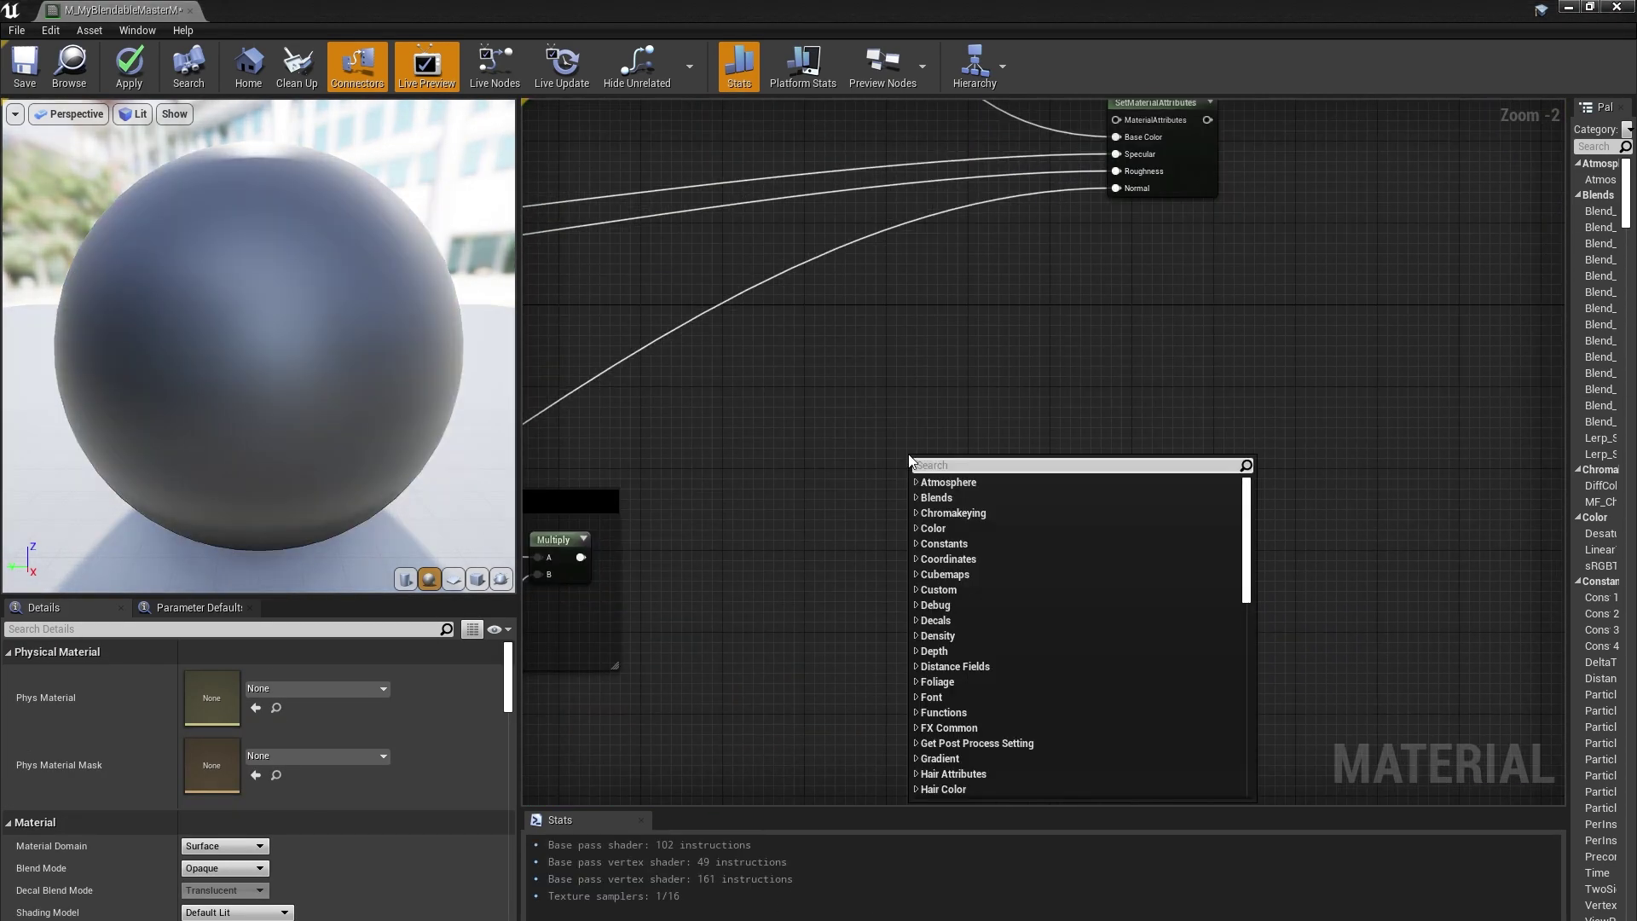
pyautogui.write('runtim')
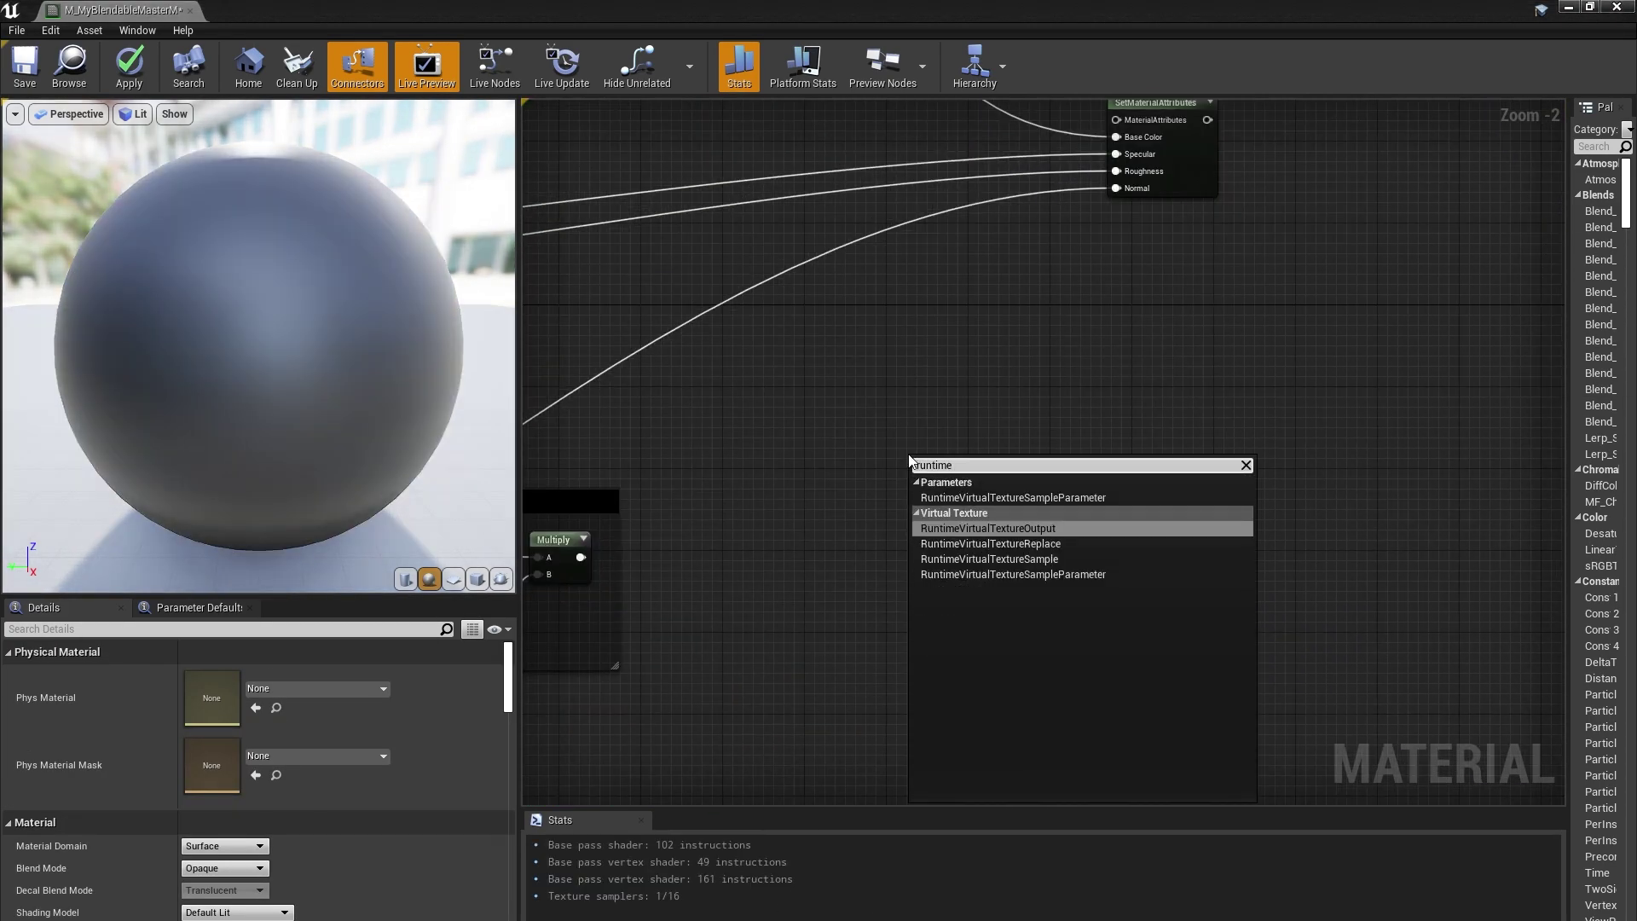
pyautogui.write('e')
pyautogui.press('Down')
pyautogui.press('Down')
pyautogui.press('Down')
pyautogui.press('Return')
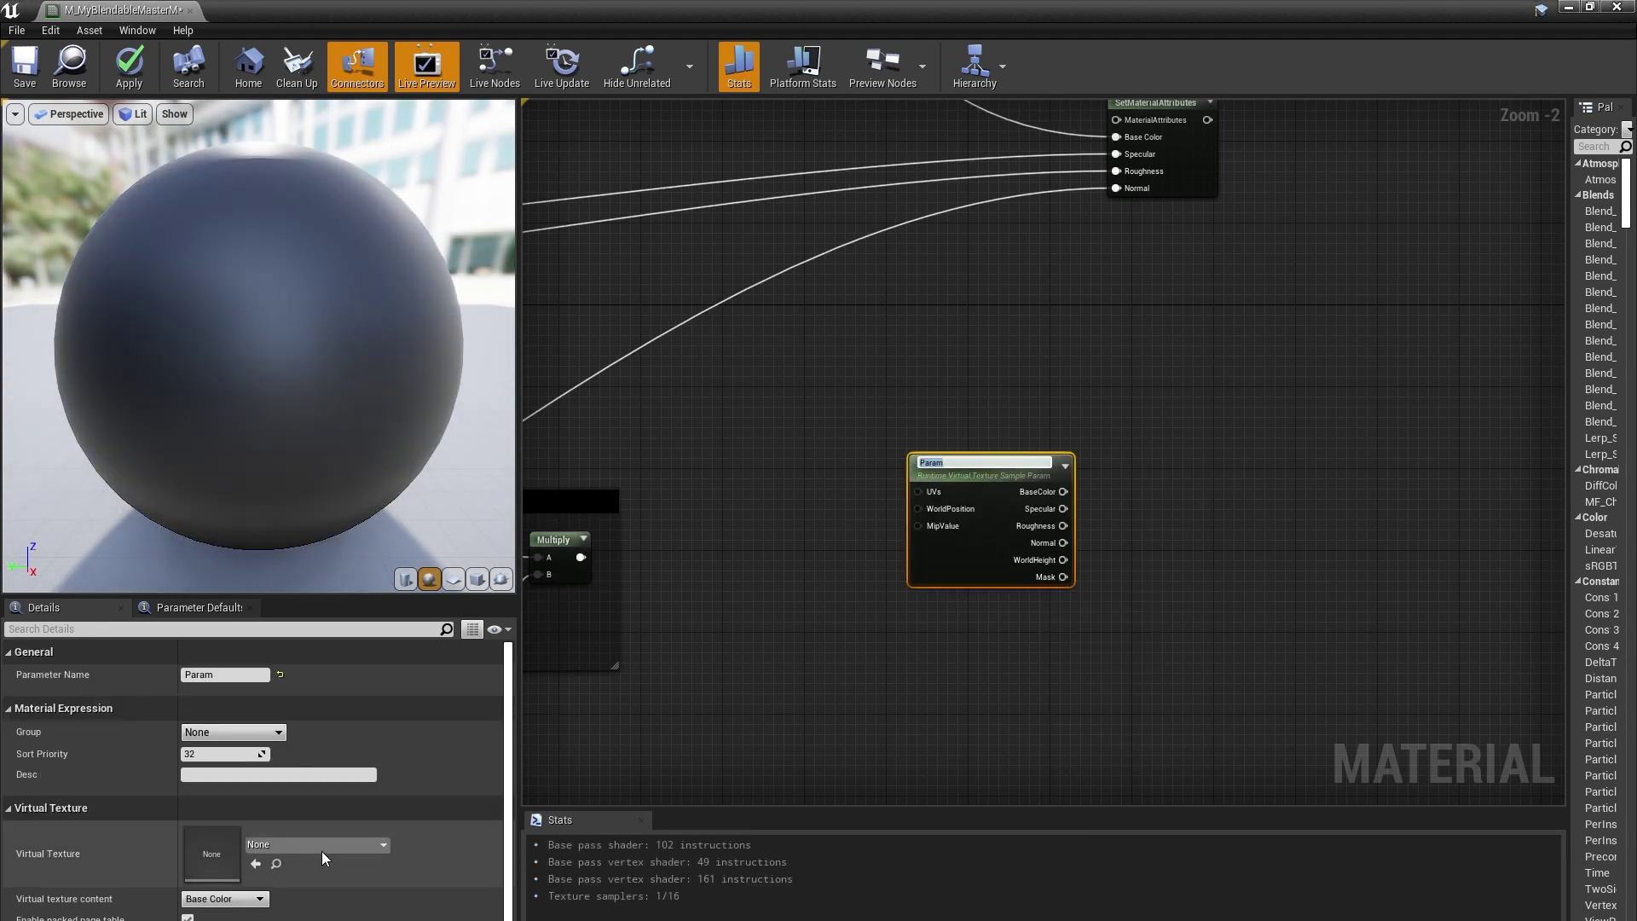
pyautogui.click(315, 845)
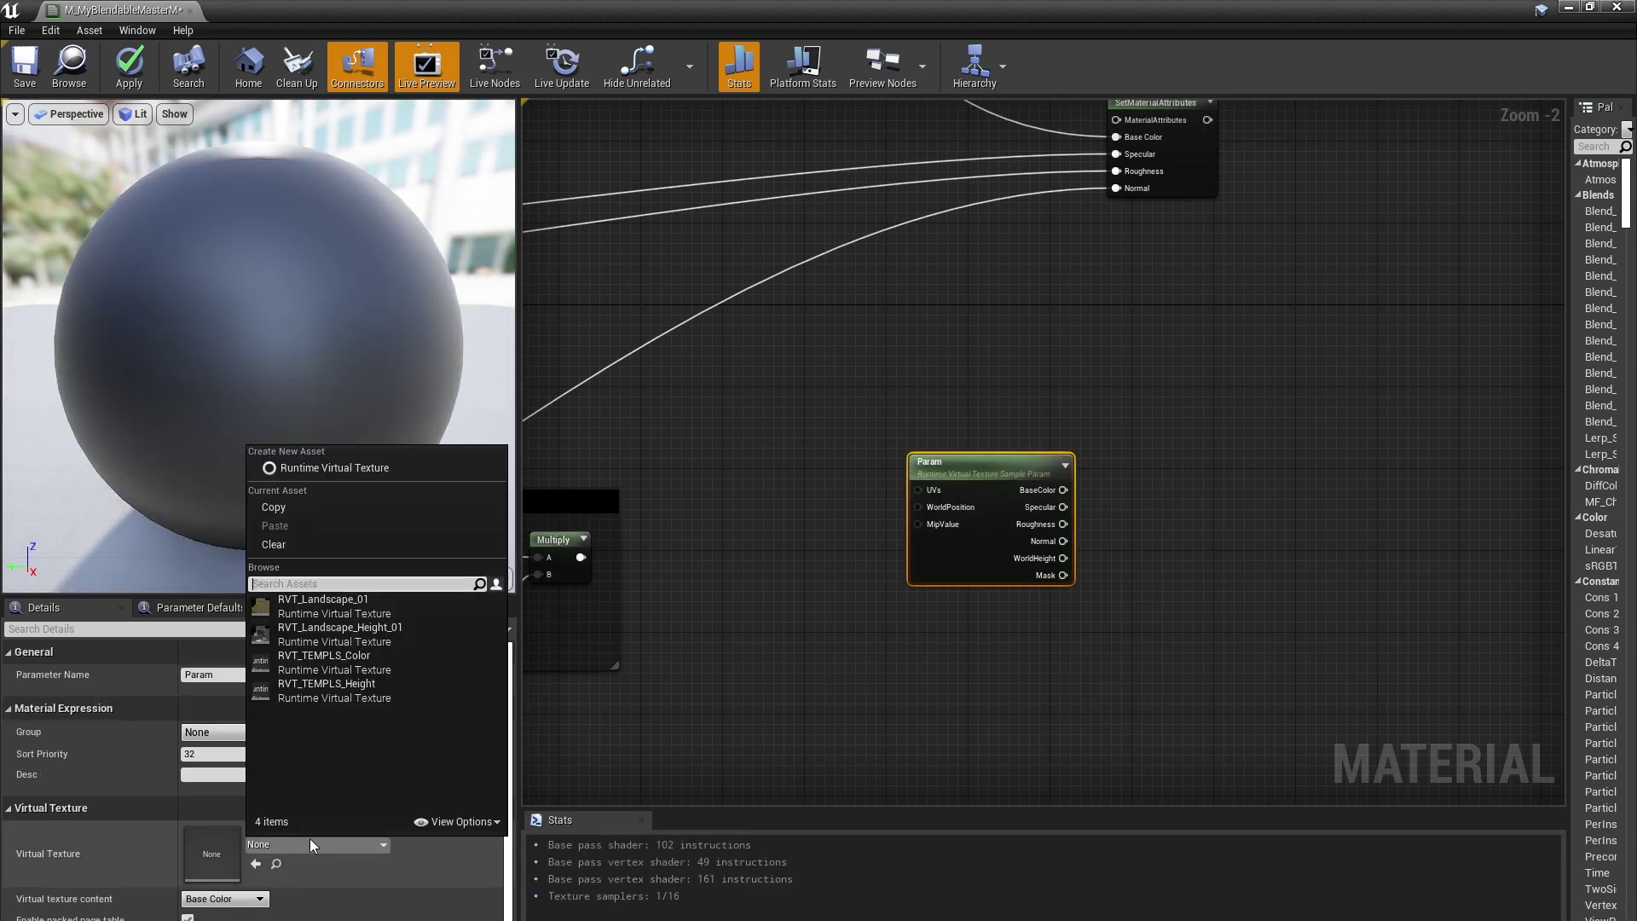
pyautogui.click(336, 612)
# - Add a second SetMaterialAttributes node beside the runtime virtual texture sample parameter
pyautogui.moveTo(1123, 596); pyautogui.dragTo(943, 491, button='right')
pyautogui.rightClick(960, 432)
pyautogui.write('setmat')
pyautogui.press('Return')
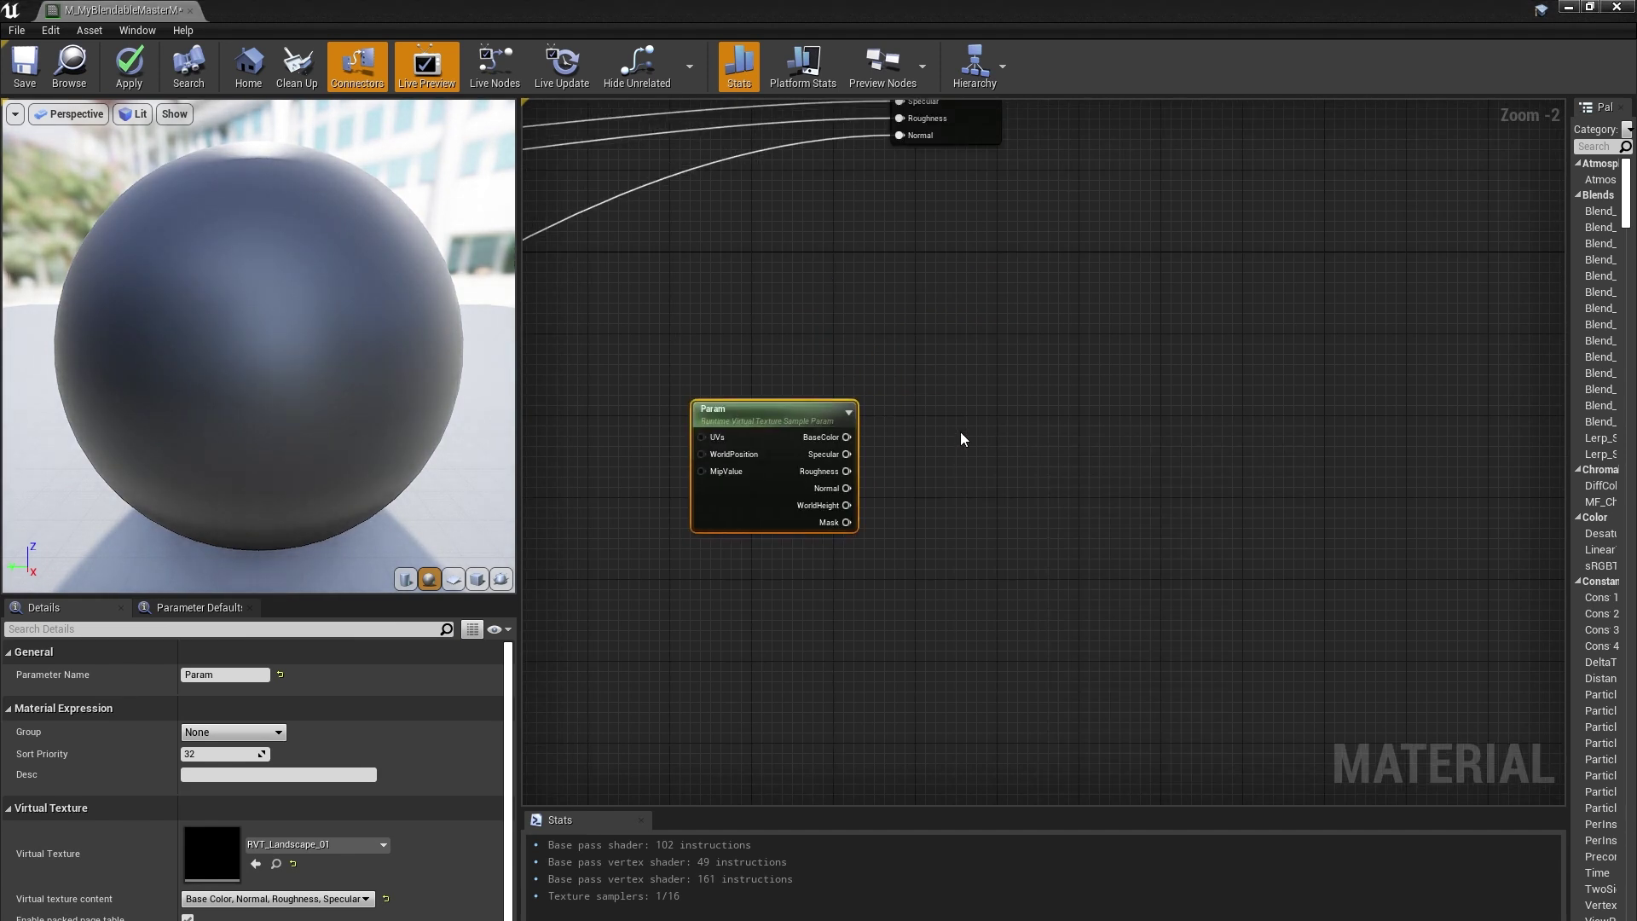
# - Give the second SetMaterialAttributes node BaseColor, Specular, Roughness and Normal attributes, and wire the virtual texture sample's matching outputs into them
pyautogui.click(247, 677)
pyautogui.click(247, 676)
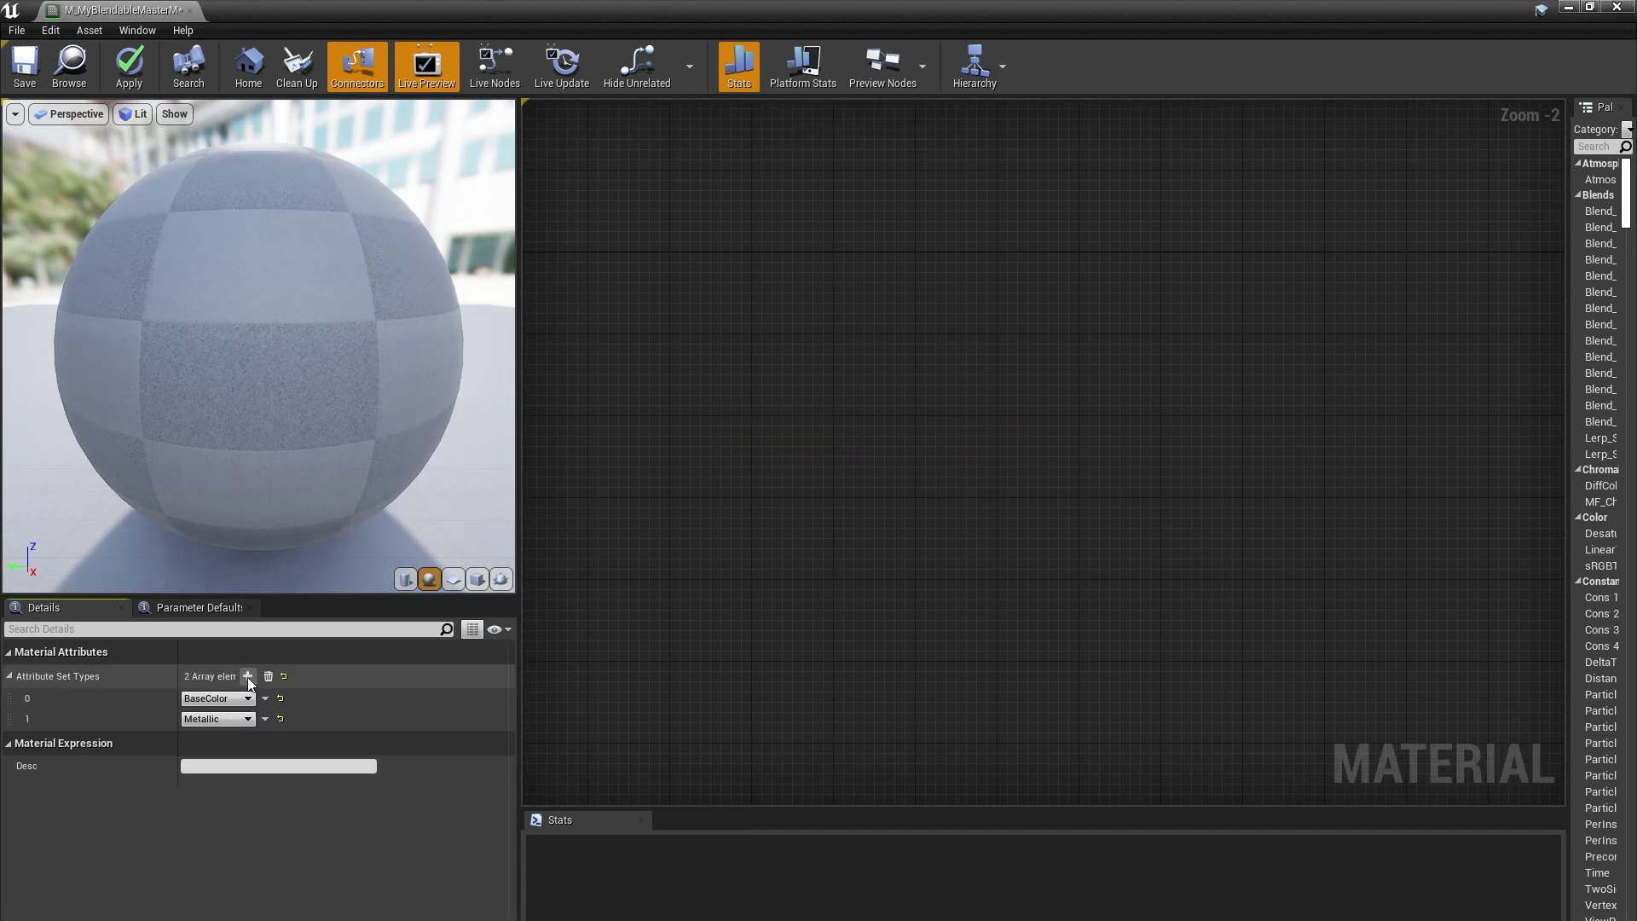
pyautogui.click(247, 676)
pyautogui.click(247, 676)
pyautogui.click(247, 719)
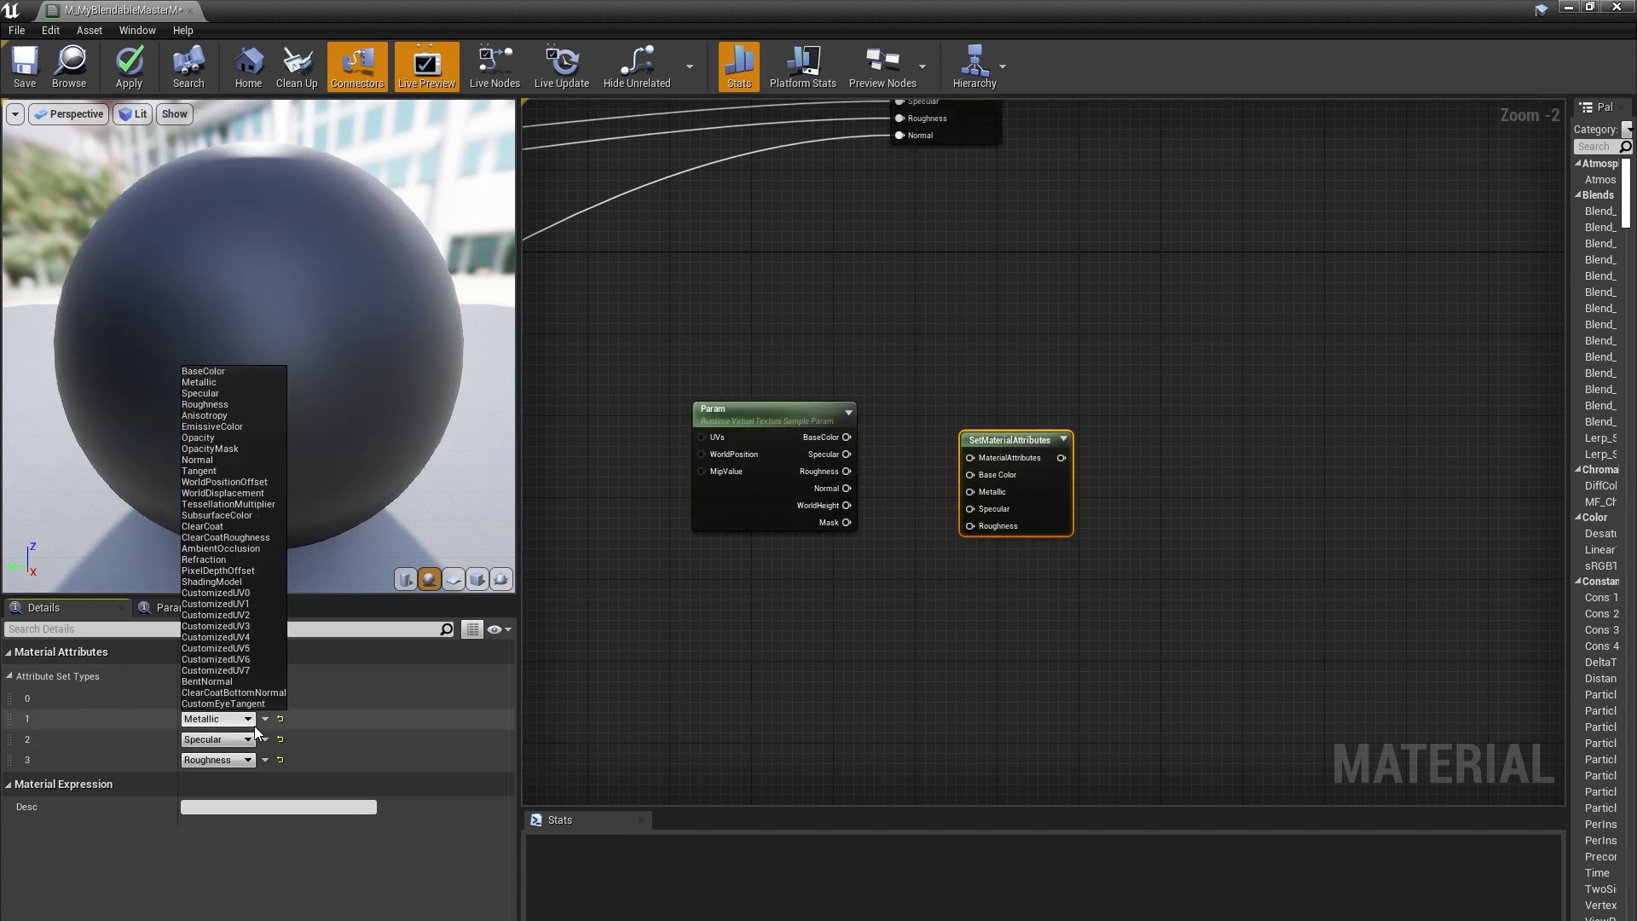
pyautogui.click(265, 719)
pyautogui.click(282, 752)
pyautogui.click(247, 677)
pyautogui.click(232, 755)
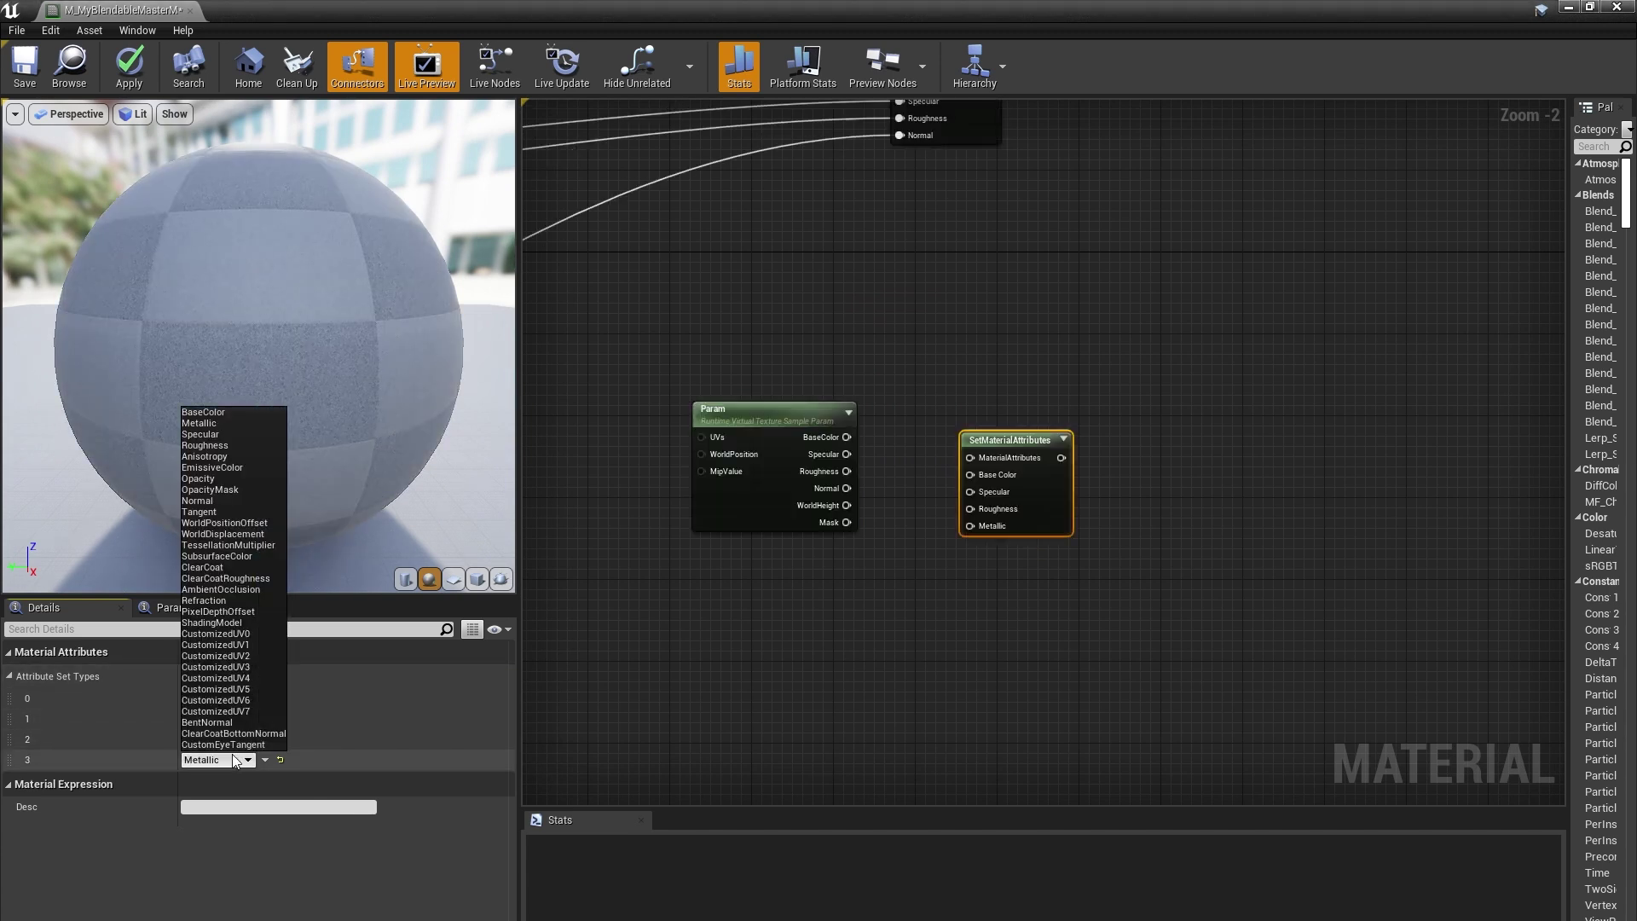
pyautogui.click(224, 502)
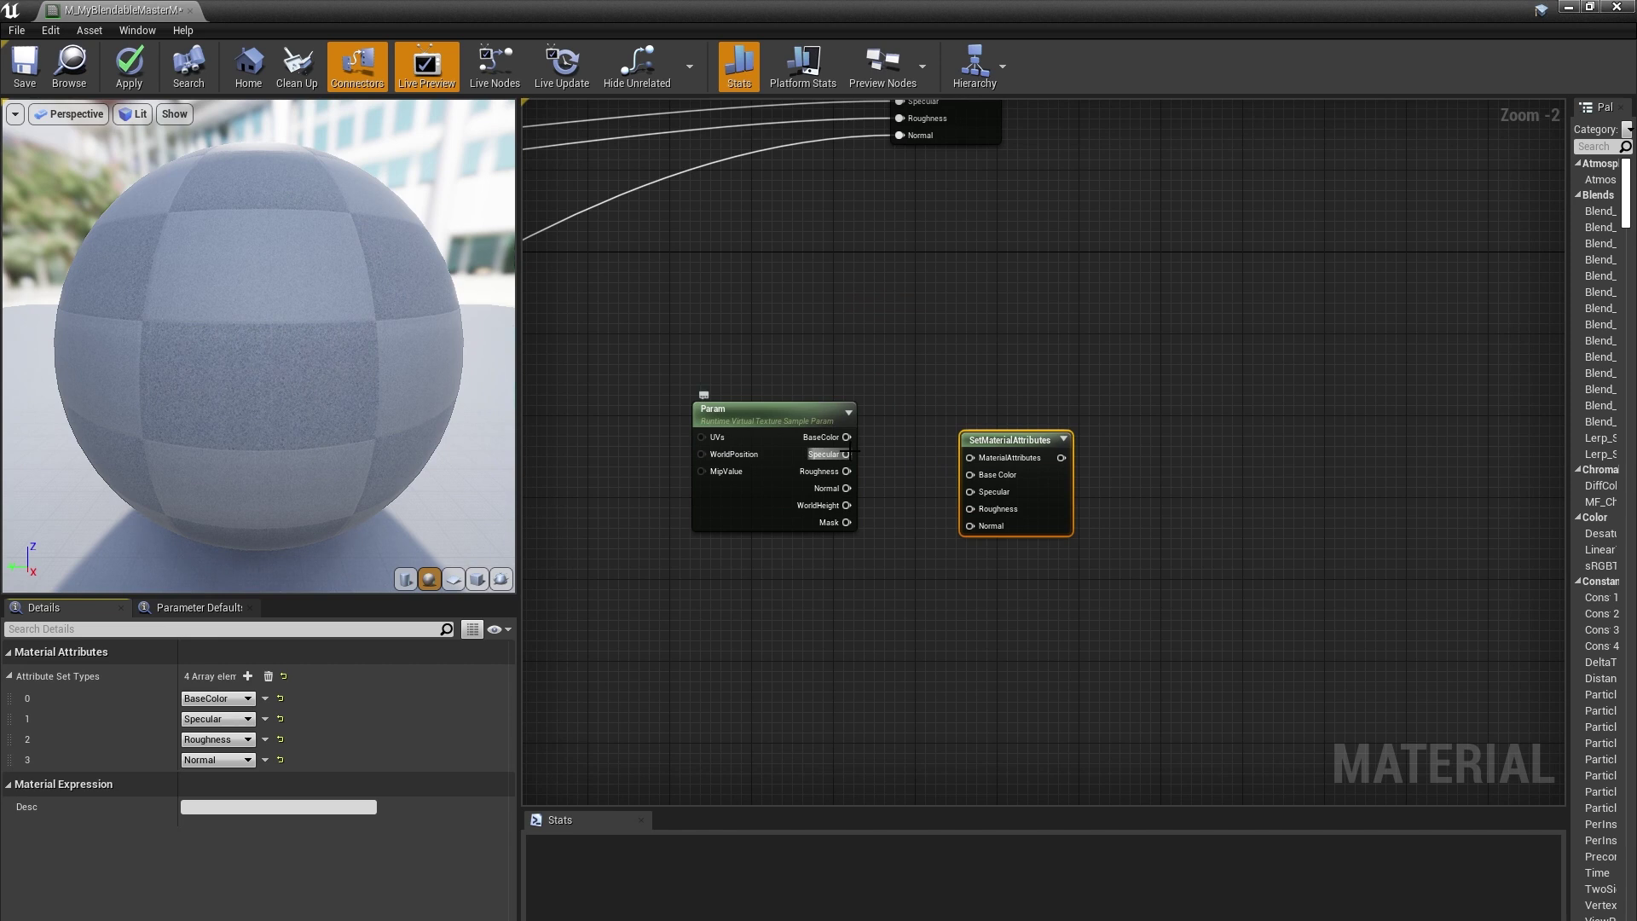
pyautogui.moveTo(844, 437); pyautogui.dragTo(856, 524)
# - Add a BlendMaterialAttributes node that takes the two SetMaterialAttributes nodes as A and B and feeds the material's result node
pyautogui.moveTo(1167, 240); pyautogui.dragTo(1012, 406, button='right')
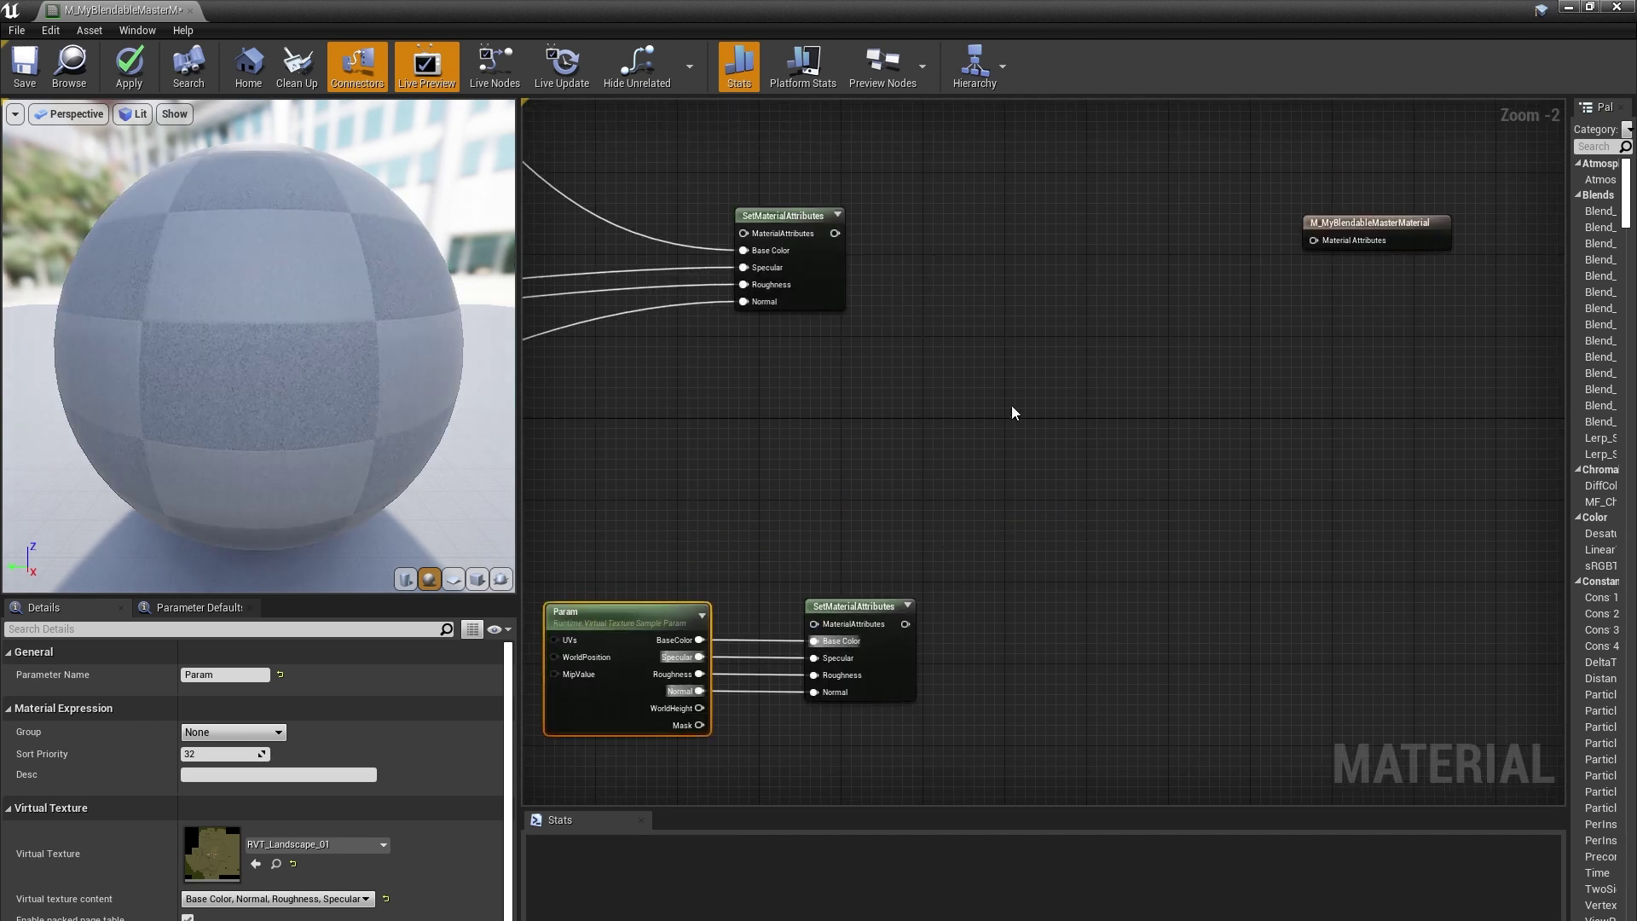
pyautogui.rightClick(1013, 390)
pyautogui.write('blen')
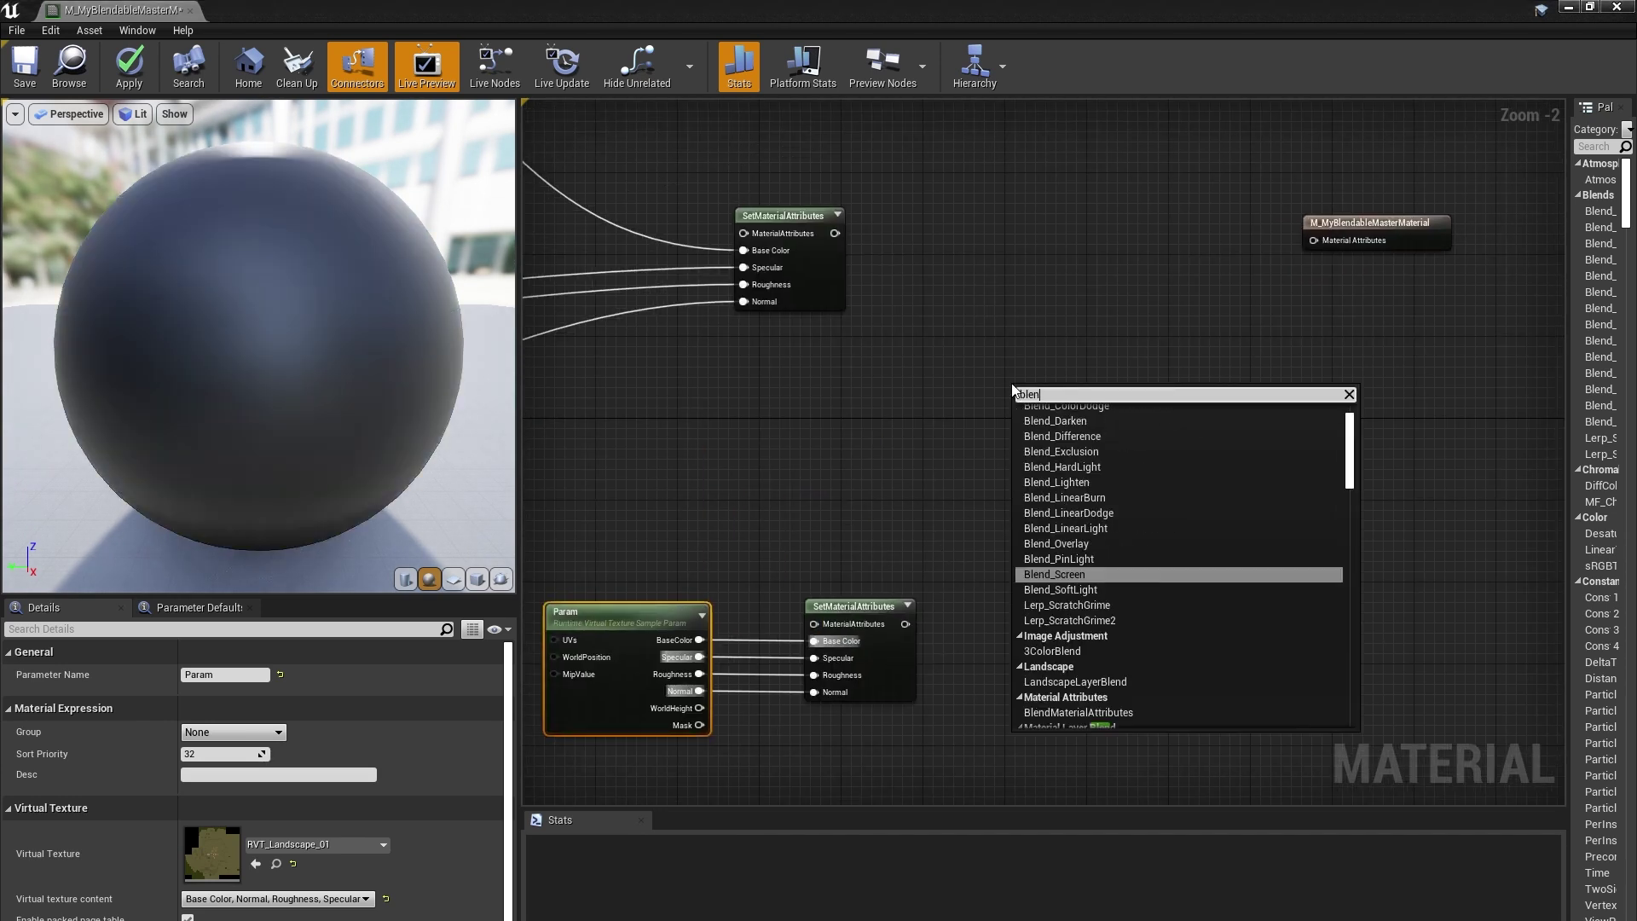
pyautogui.write('d material attrib')
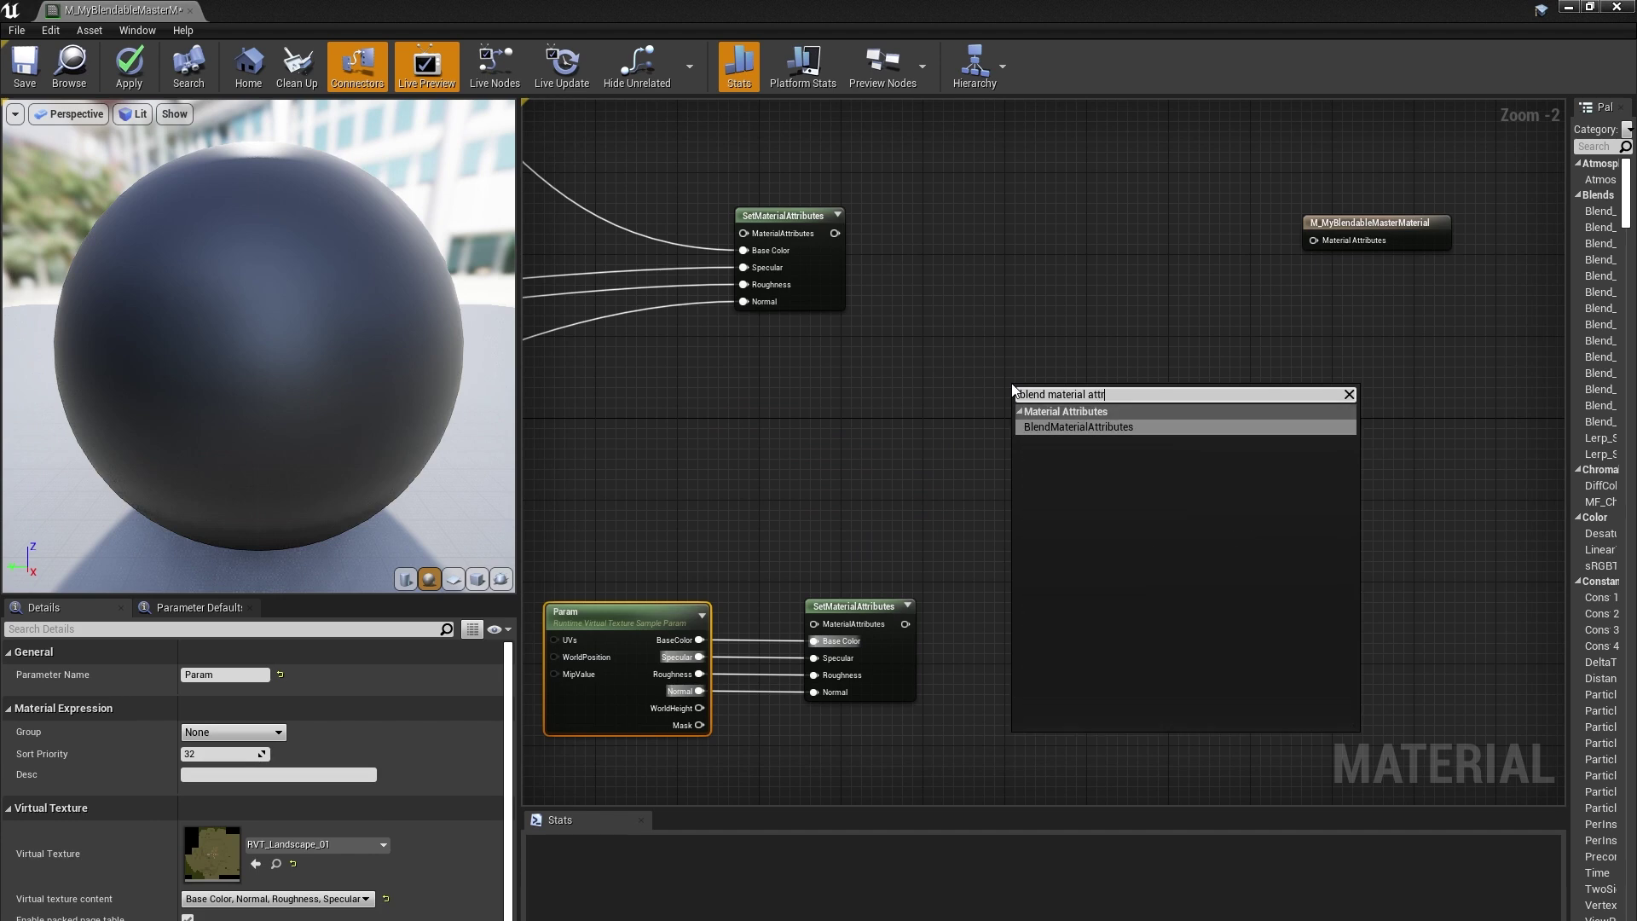
pyautogui.press('Return')
pyautogui.moveTo(834, 232); pyautogui.dragTo(906, 624)
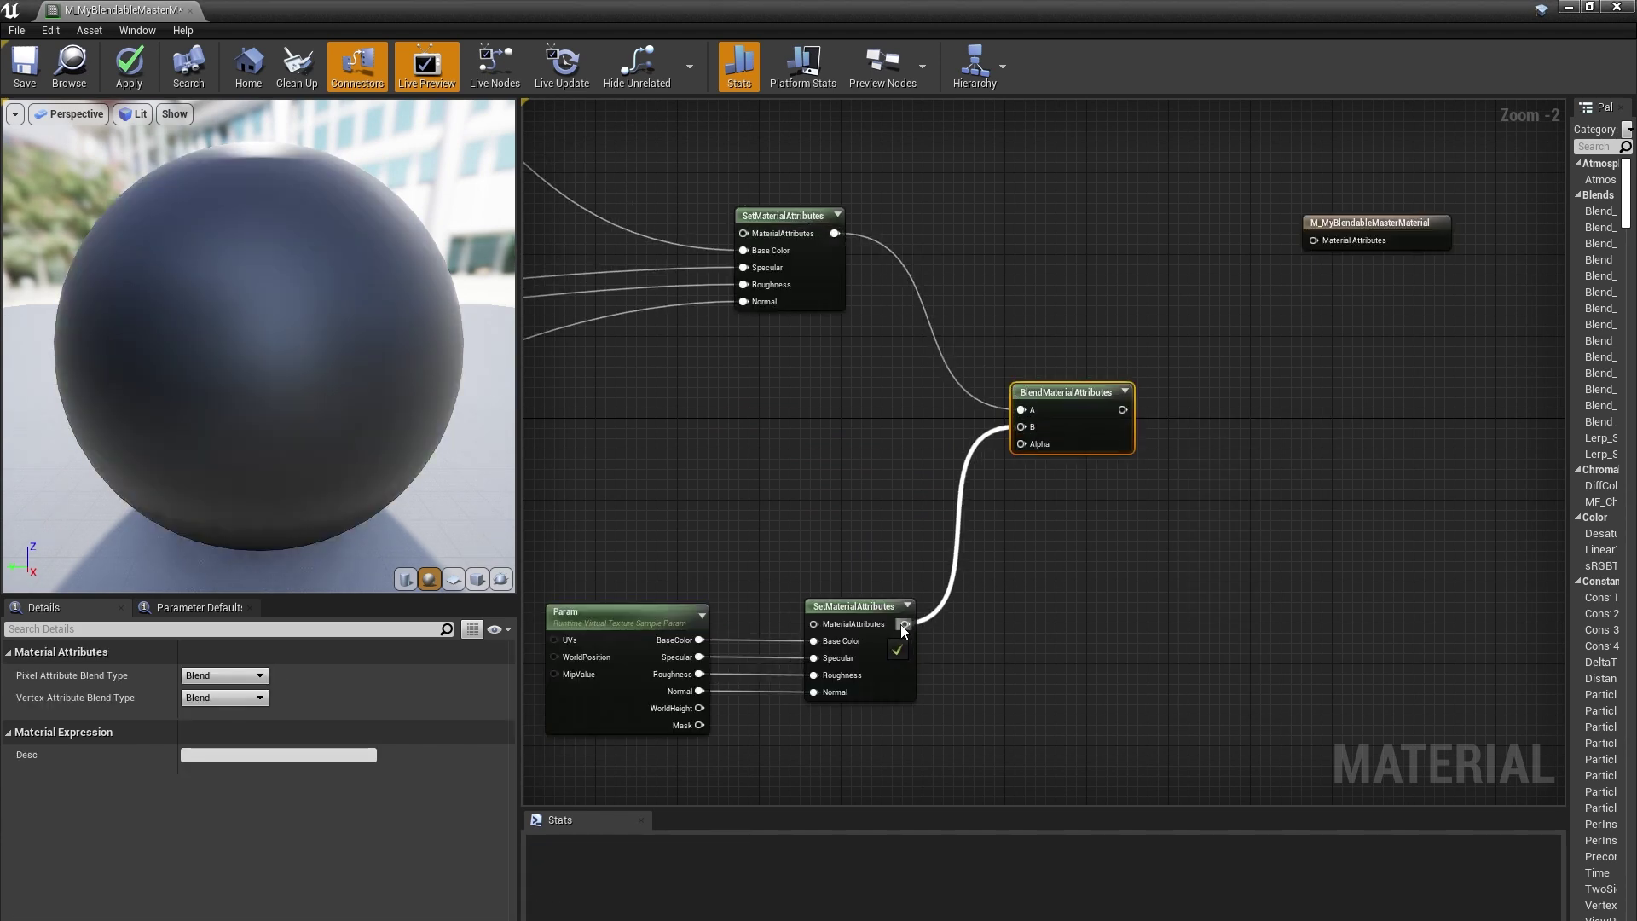
pyautogui.moveTo(1122, 409); pyautogui.dragTo(1313, 241)
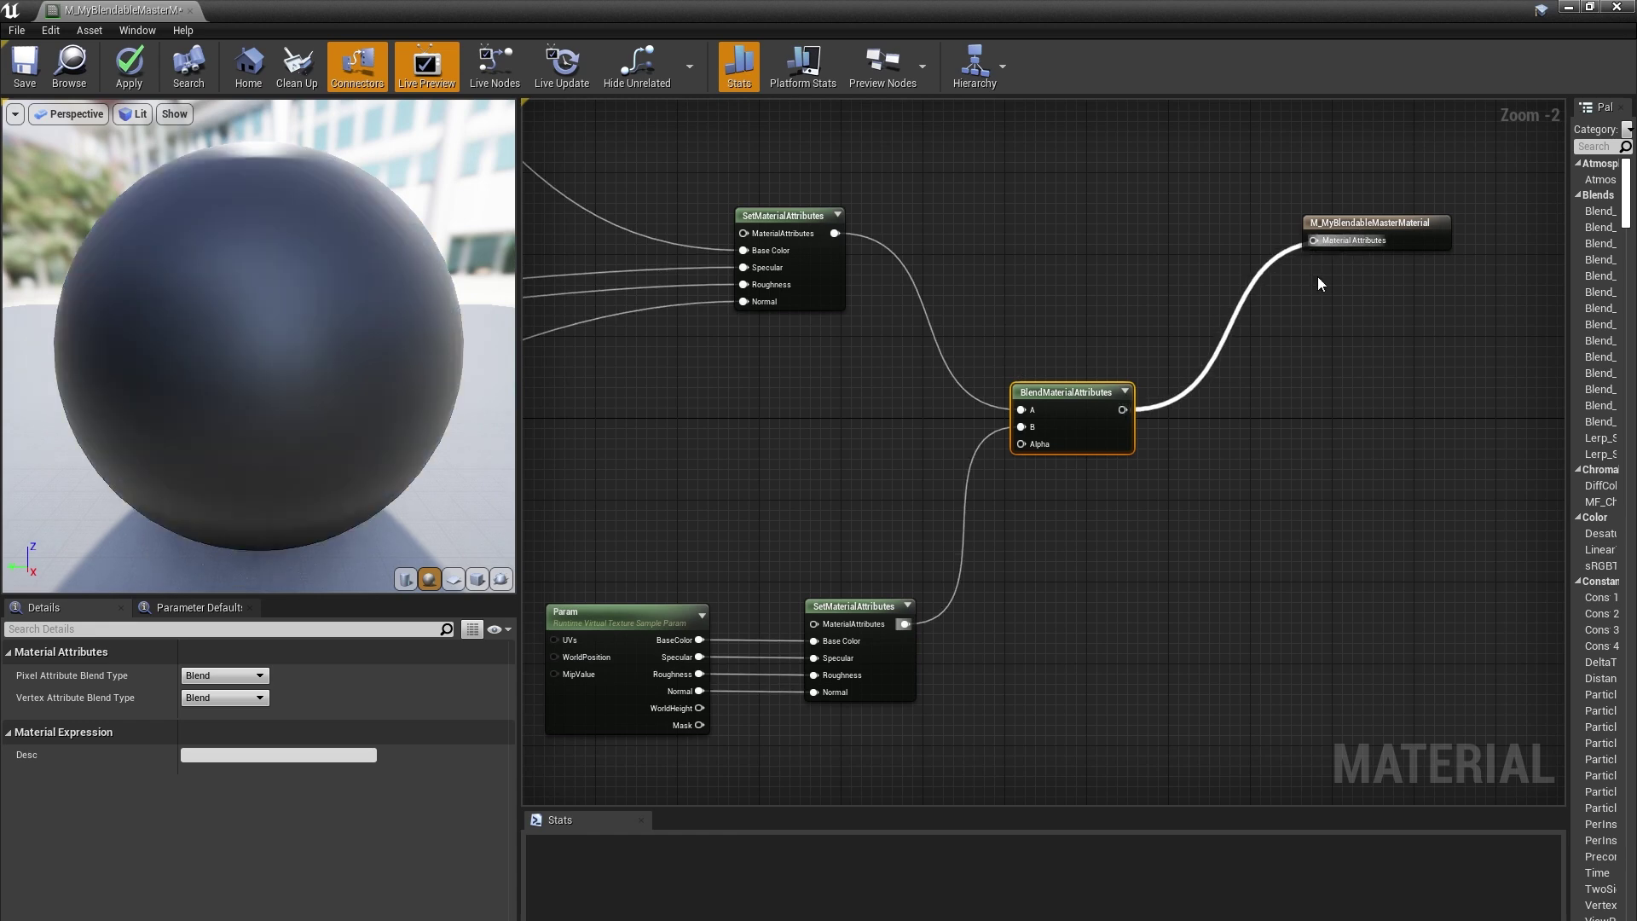
# - Move the virtual texture sample and its SetMaterialAttributes node together, up closer to the BlendMaterialAttributes node
pyautogui.moveTo(1060, 595); pyautogui.dragTo(1322, 278, button='right')
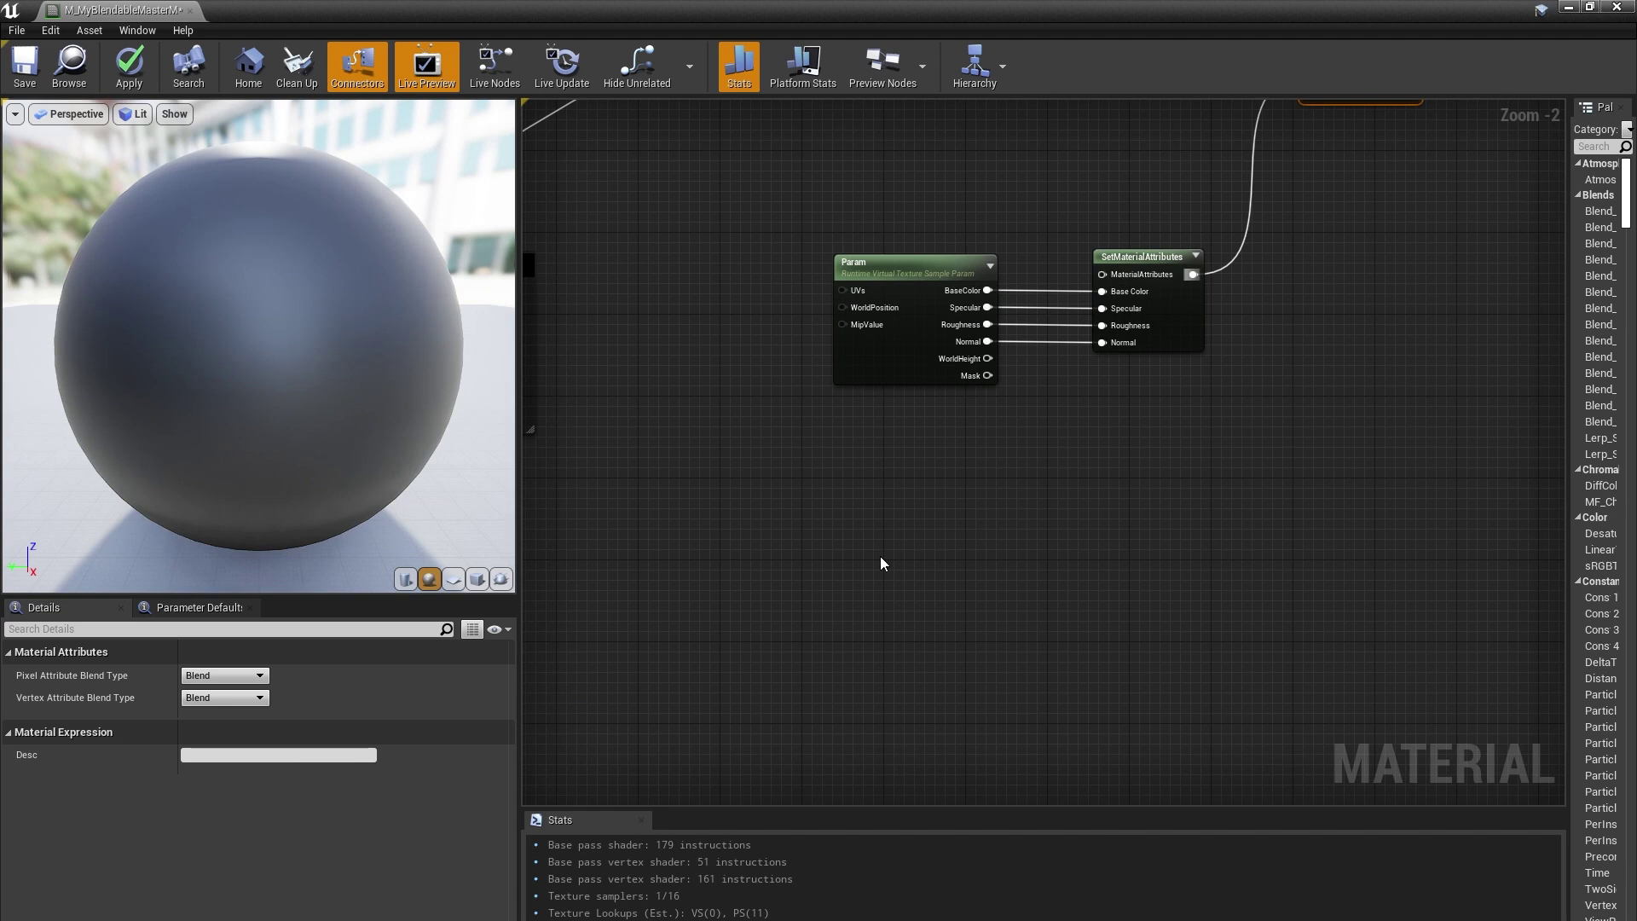
pyautogui.moveTo(880, 555); pyautogui.dragTo(804, 620, button='right')
pyautogui.moveTo(749, 235); pyautogui.dragTo(1079, 476)
pyautogui.moveTo(1088, 383); pyautogui.dragTo(994, 248)
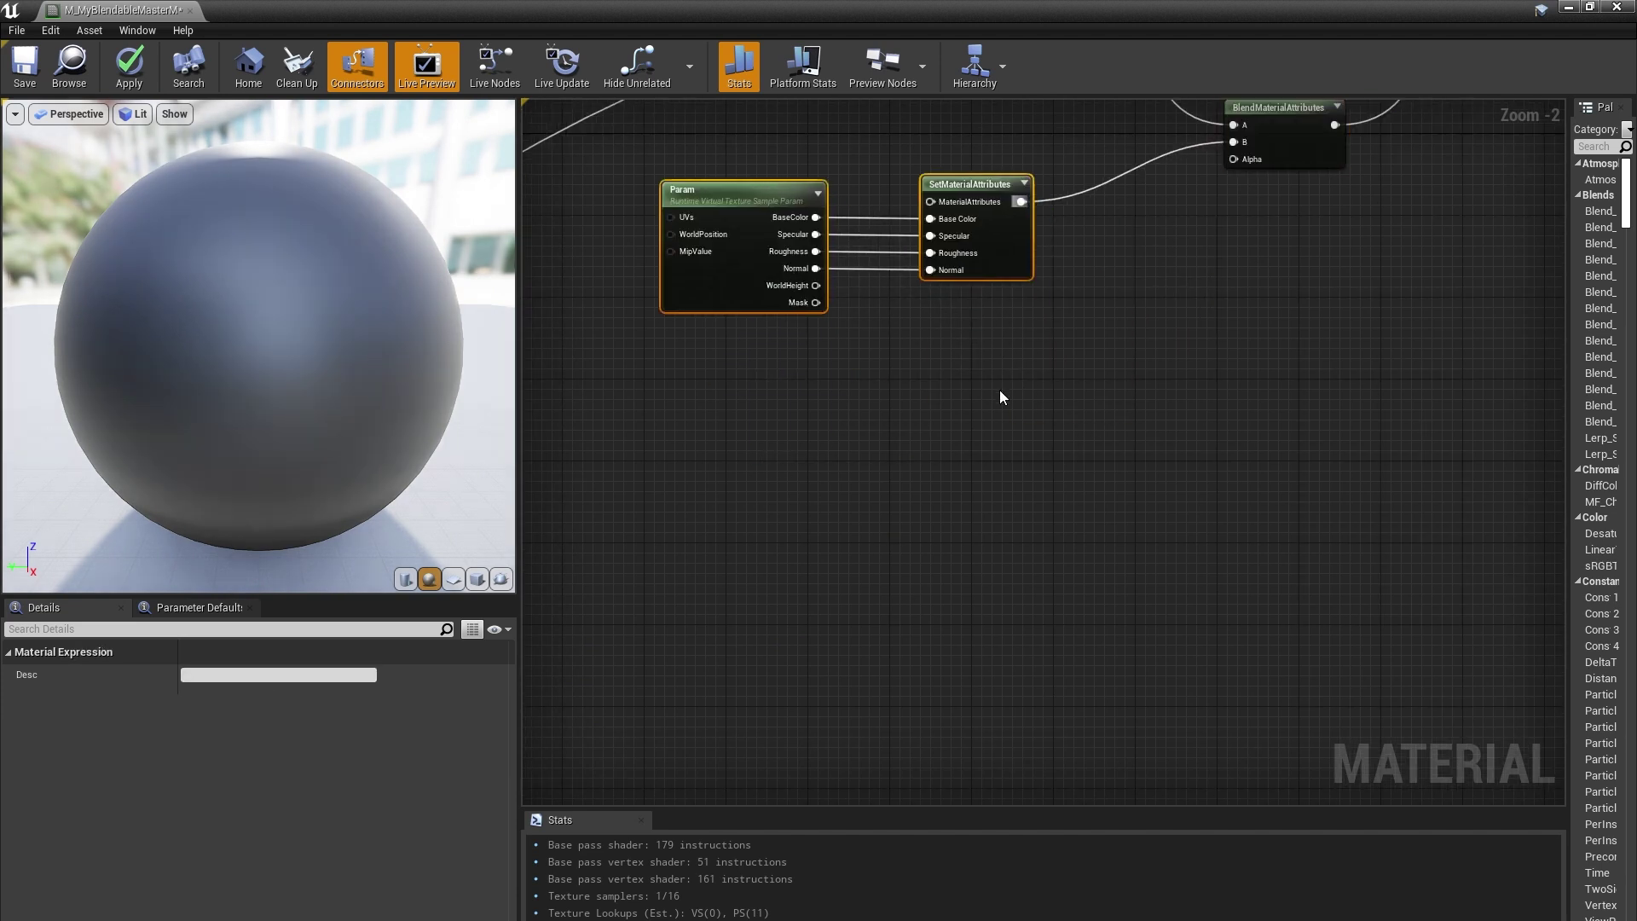
pyautogui.click(1000, 391)
# - Add a second RuntimeVirtualTextureSampleParameter node below the first and assign RVT_Landscape_Height_01 as its virtual texture
pyautogui.rightClick(672, 595)
pyautogui.write('runt')
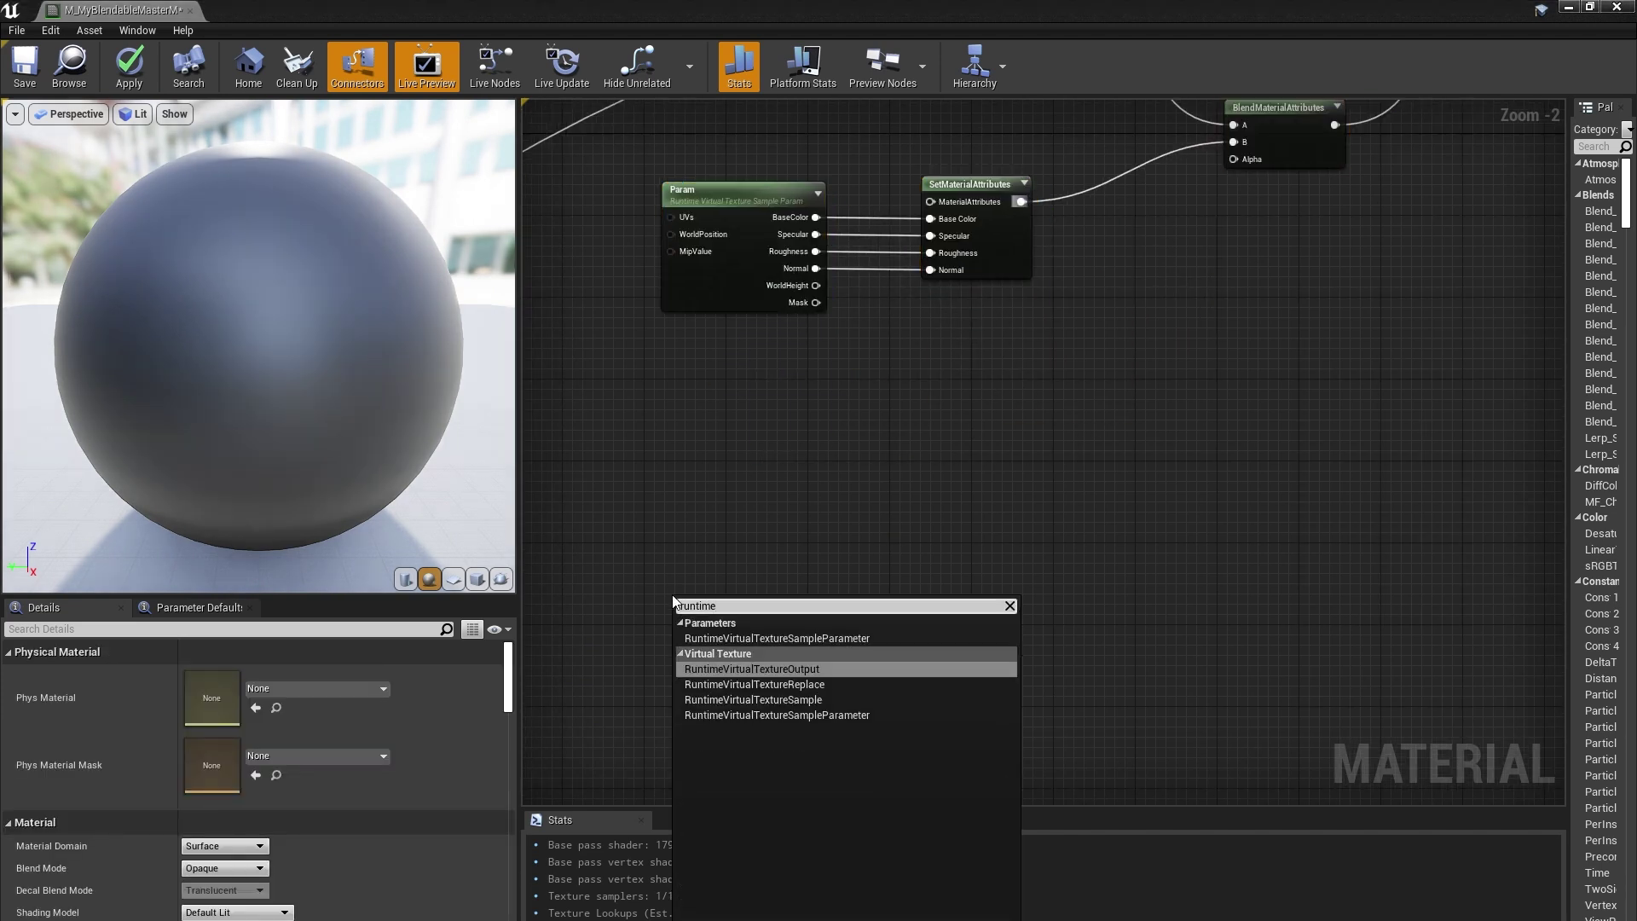
pyautogui.write('ime')
pyautogui.press('Down')
pyautogui.press('Down')
pyautogui.press('Down')
pyautogui.press('Return')
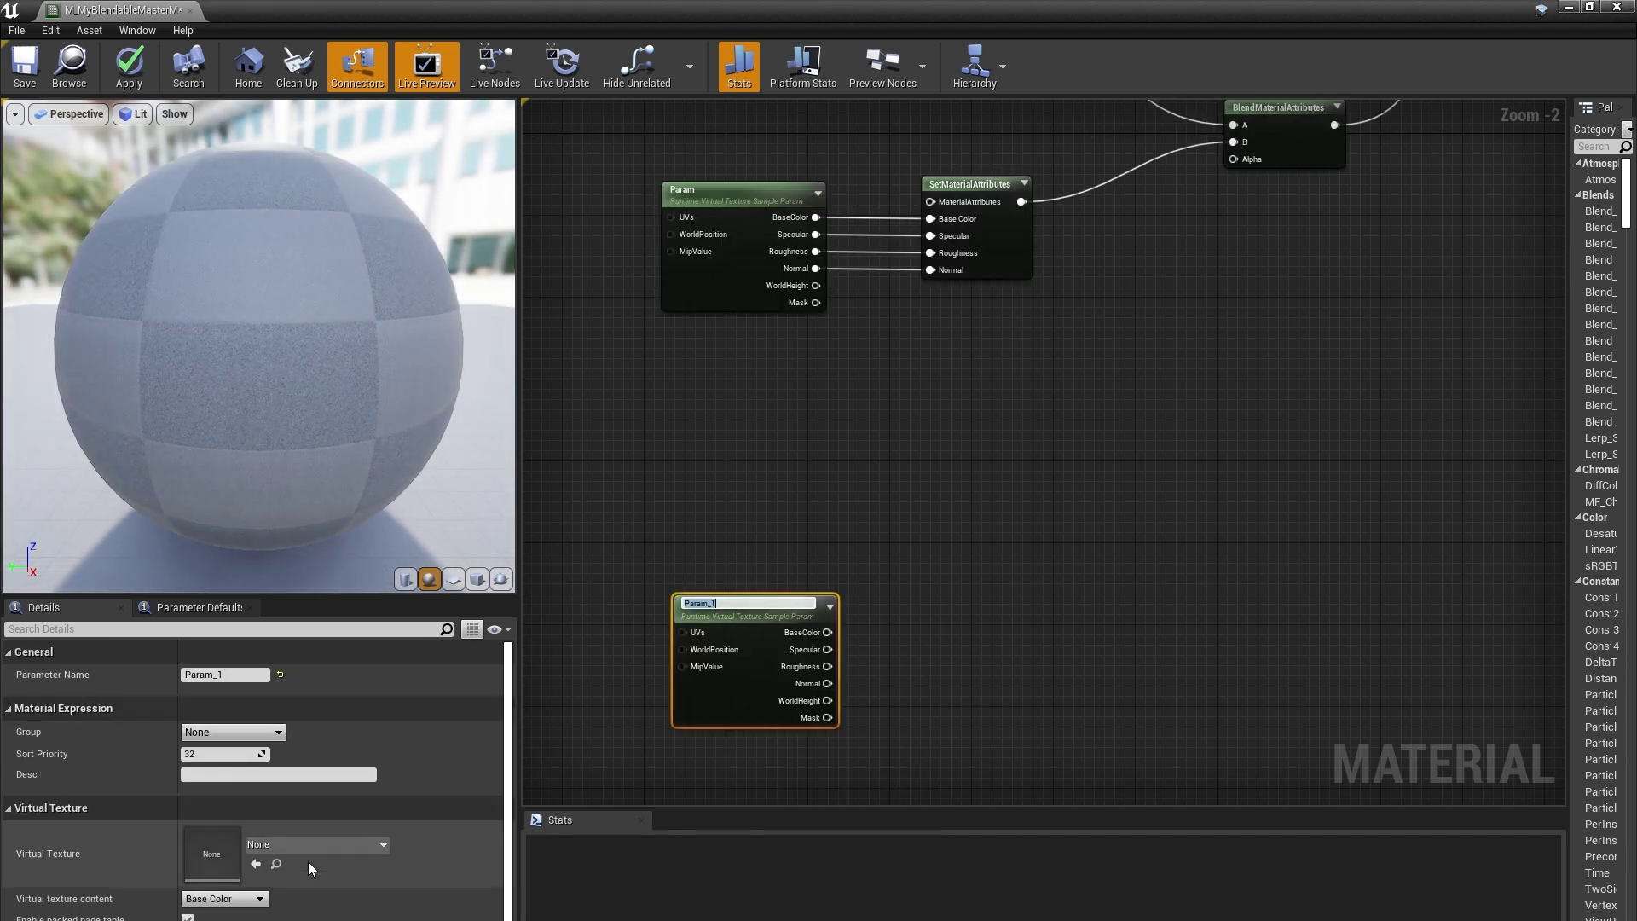
pyautogui.click(300, 844)
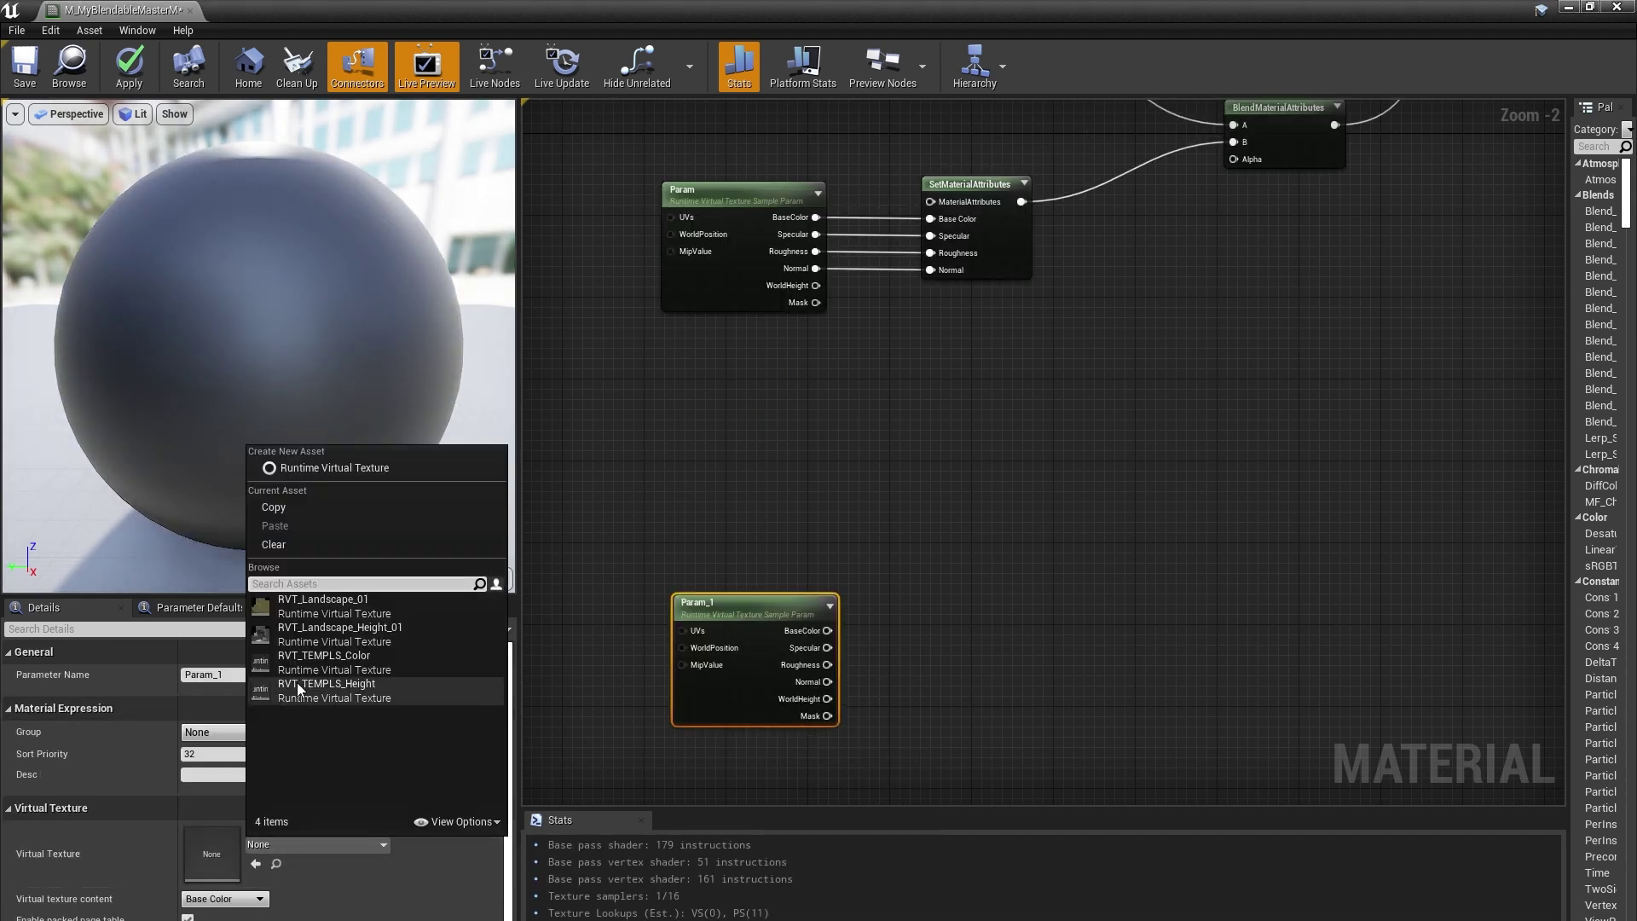
pyautogui.click(356, 628)
pyautogui.moveTo(626, 733); pyautogui.dragTo(520, 547, button='right')
pyautogui.click(807, 546)
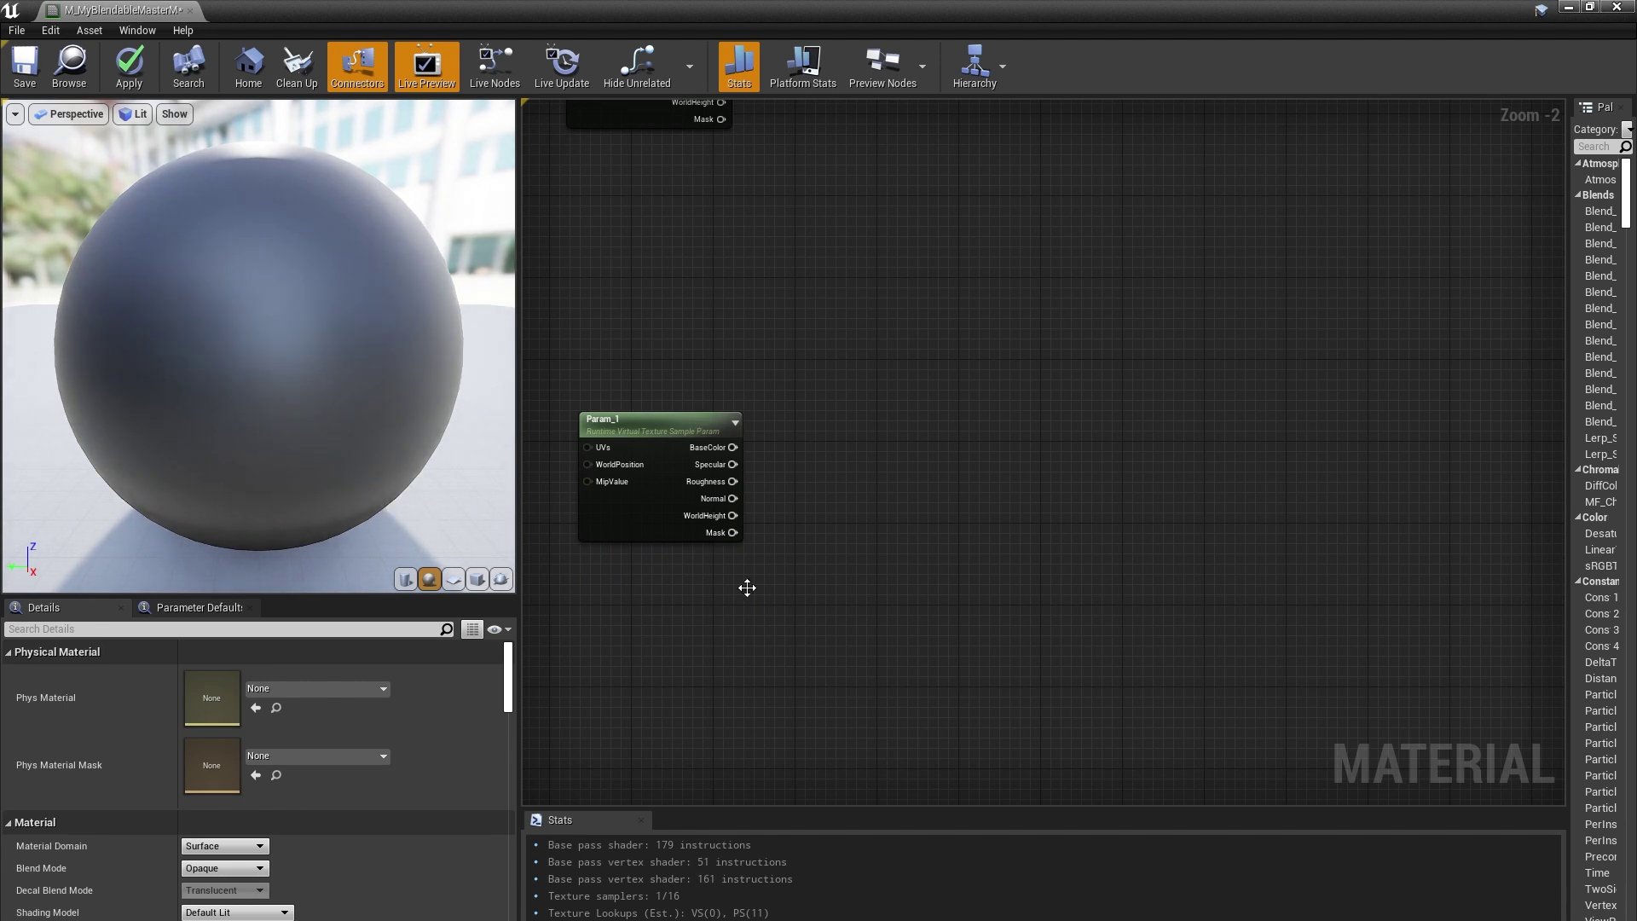
# - Add a scalar parameter named BlendDistance below the height texture sample
pyautogui.click(667, 578)
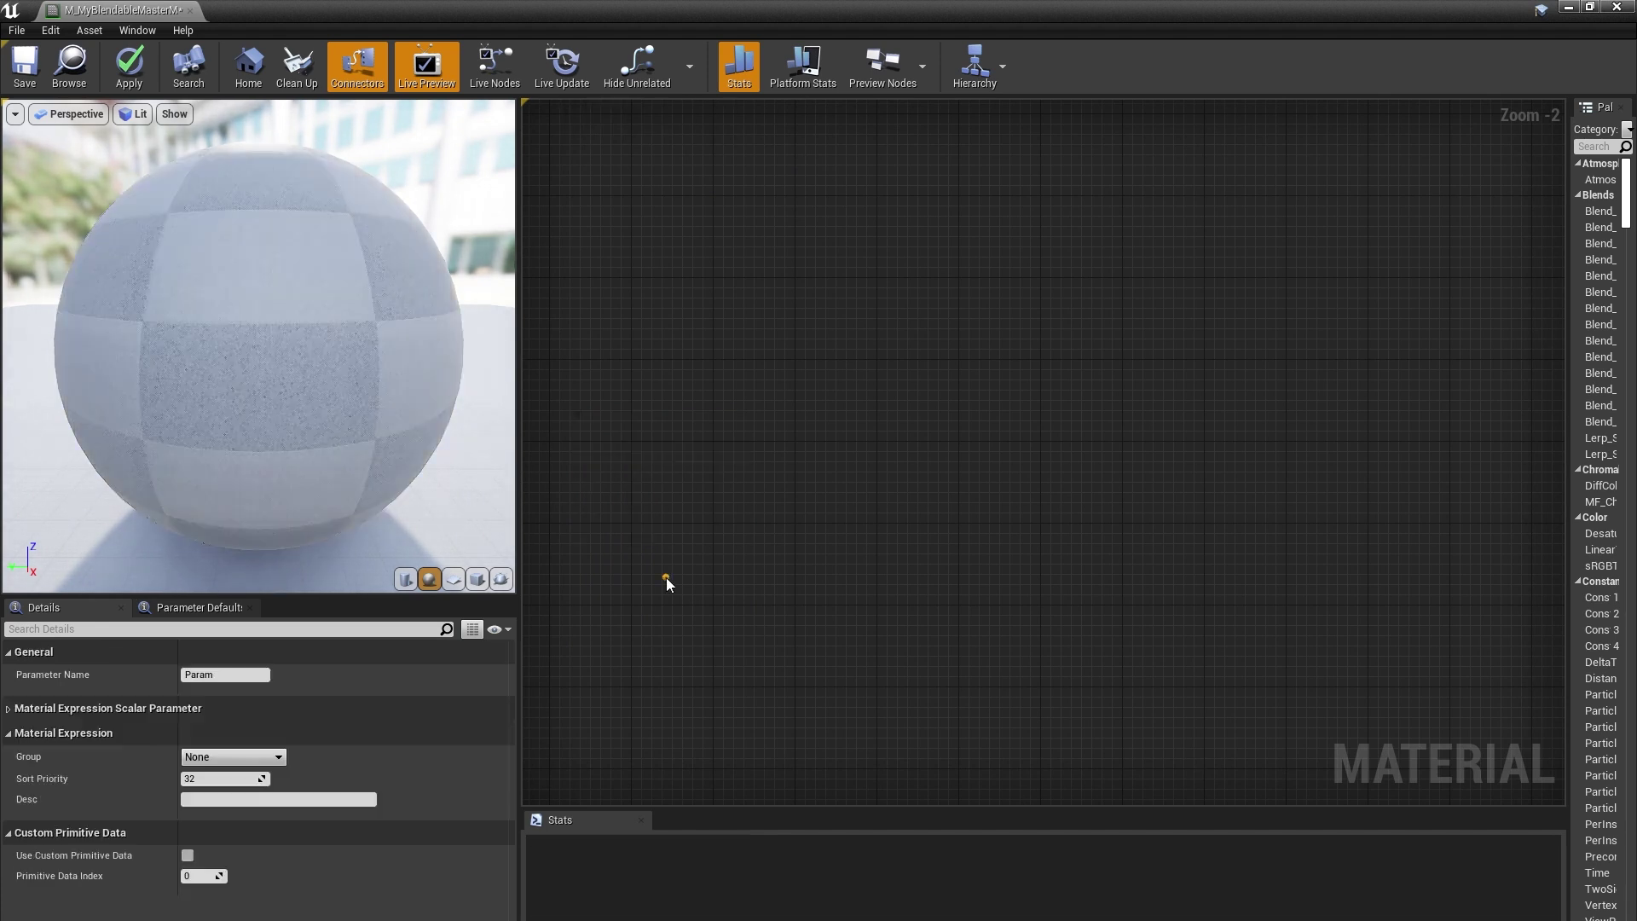
pyautogui.write('ssBlendD')
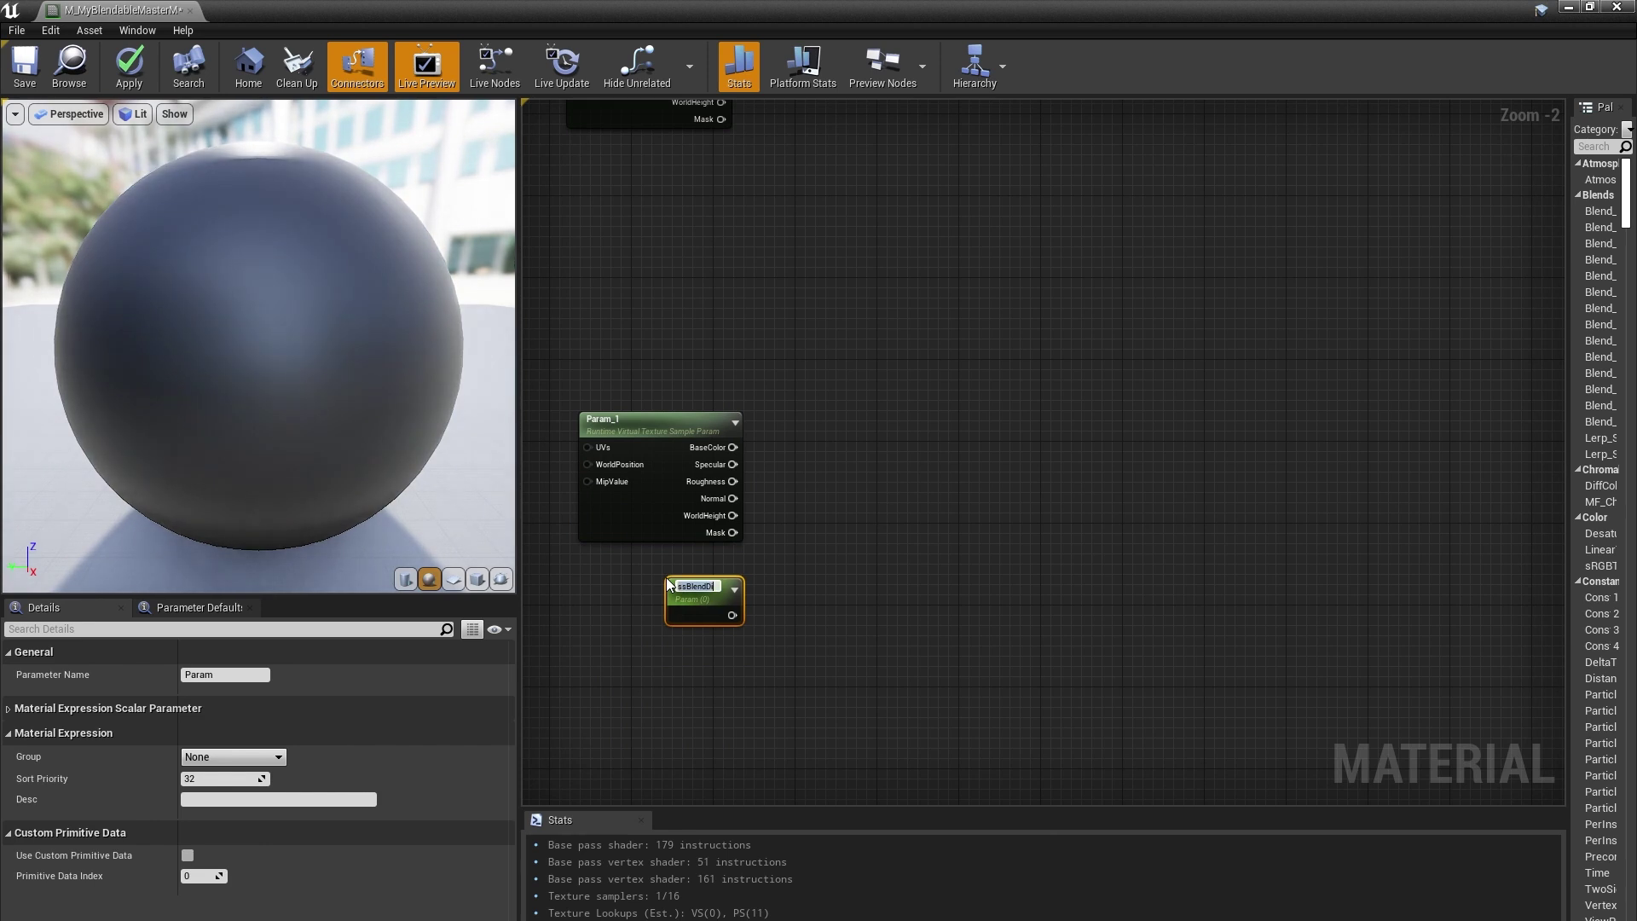
pyautogui.write('istance')
pyautogui.press('Return')
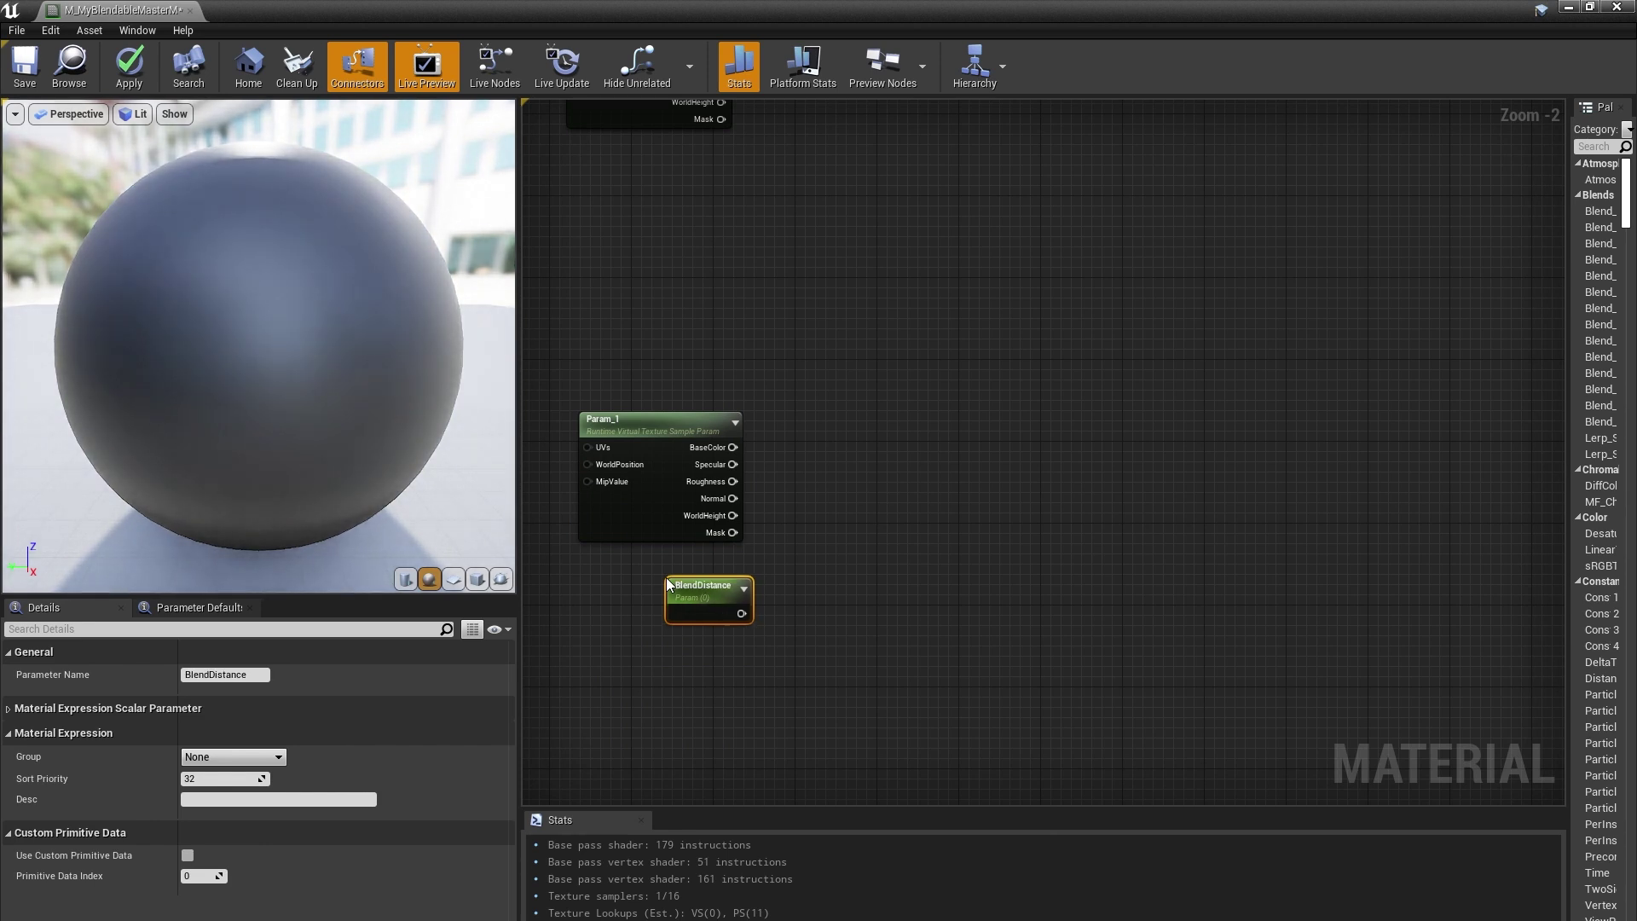
# - Add an Absolute World Position node below the BlendDistance parameter
pyautogui.rightClick(660, 684)
pyautogui.write('worldposition')
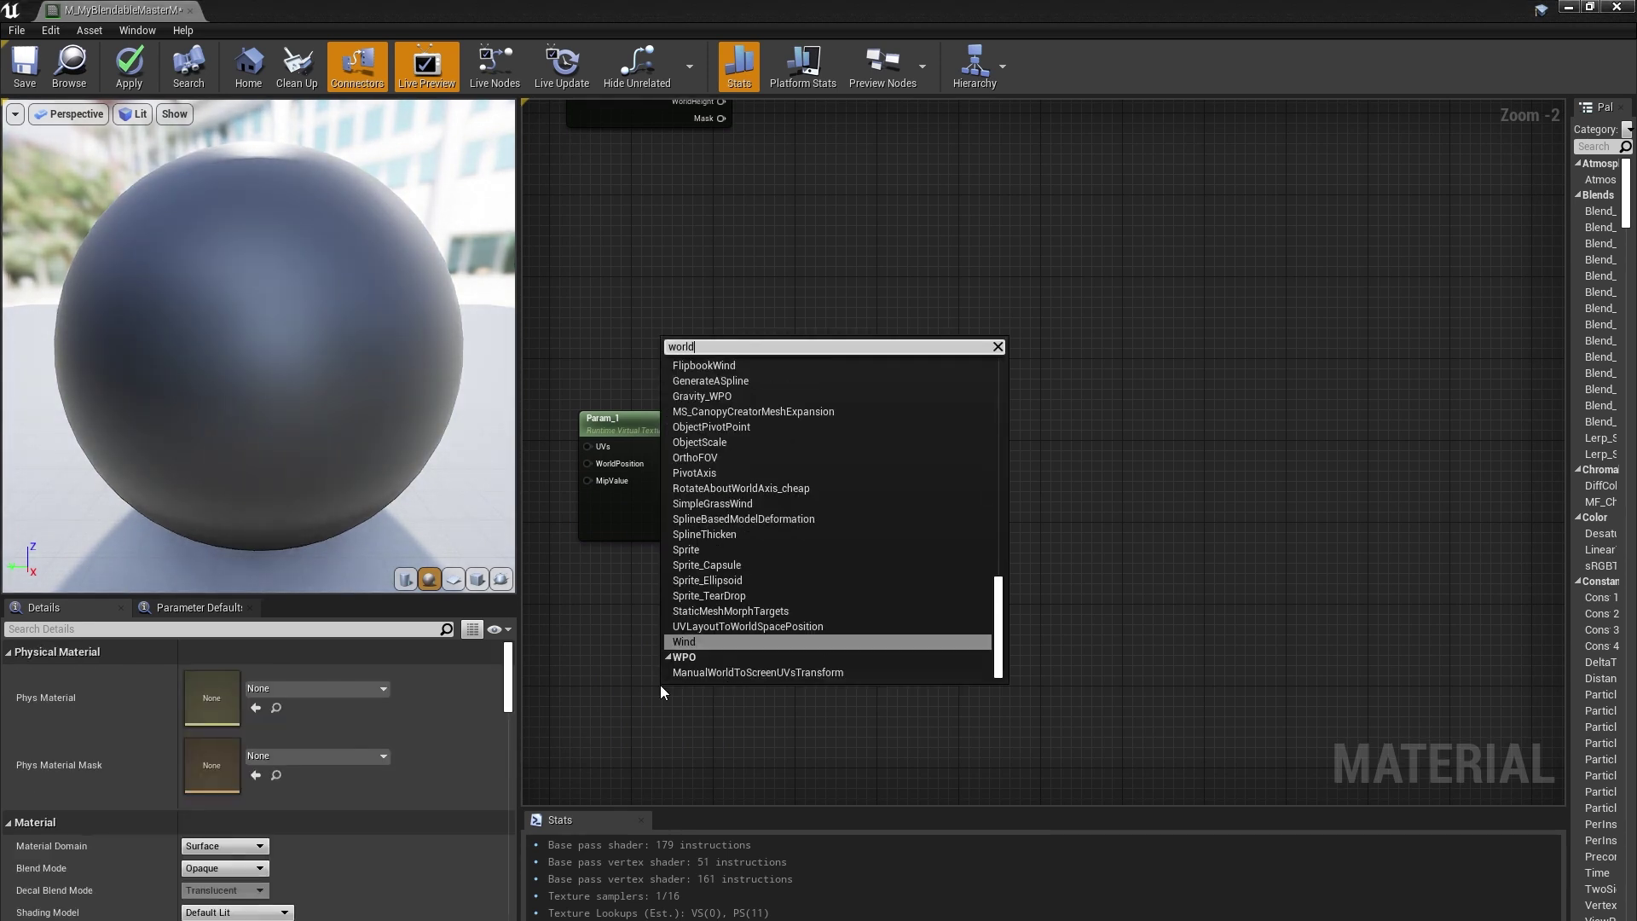
pyautogui.press('Return')
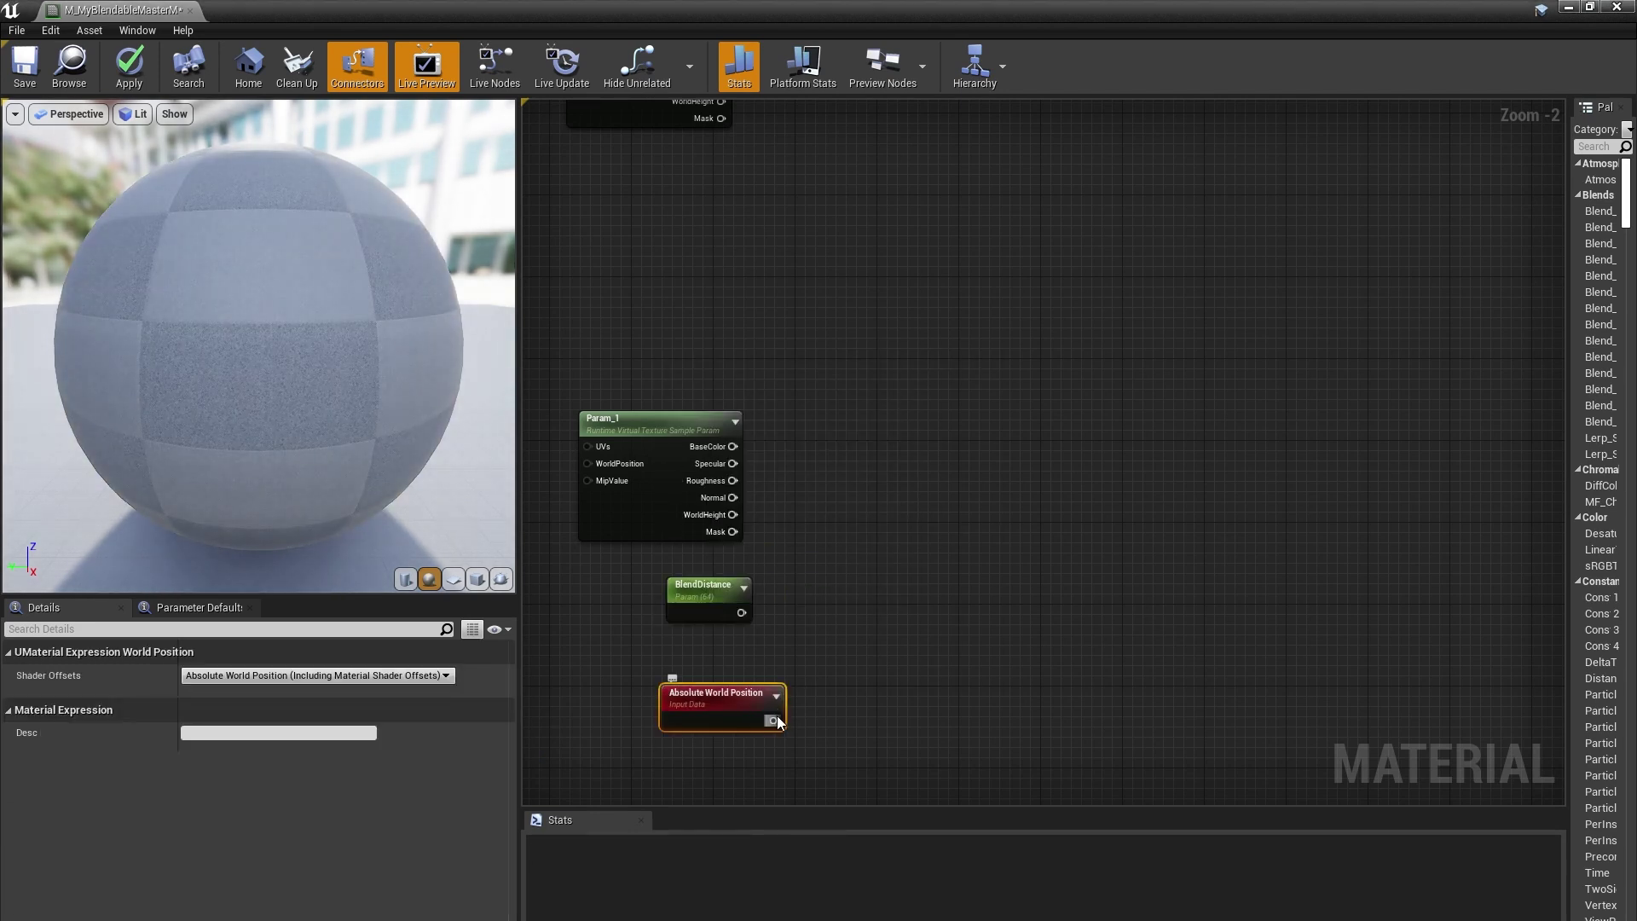
# - Connect the Absolute World Position to a ComponentMask node that passes only the B channel
pyautogui.moveTo(773, 721); pyautogui.dragTo(852, 703)
pyautogui.write('compon')
pyautogui.press('Return')
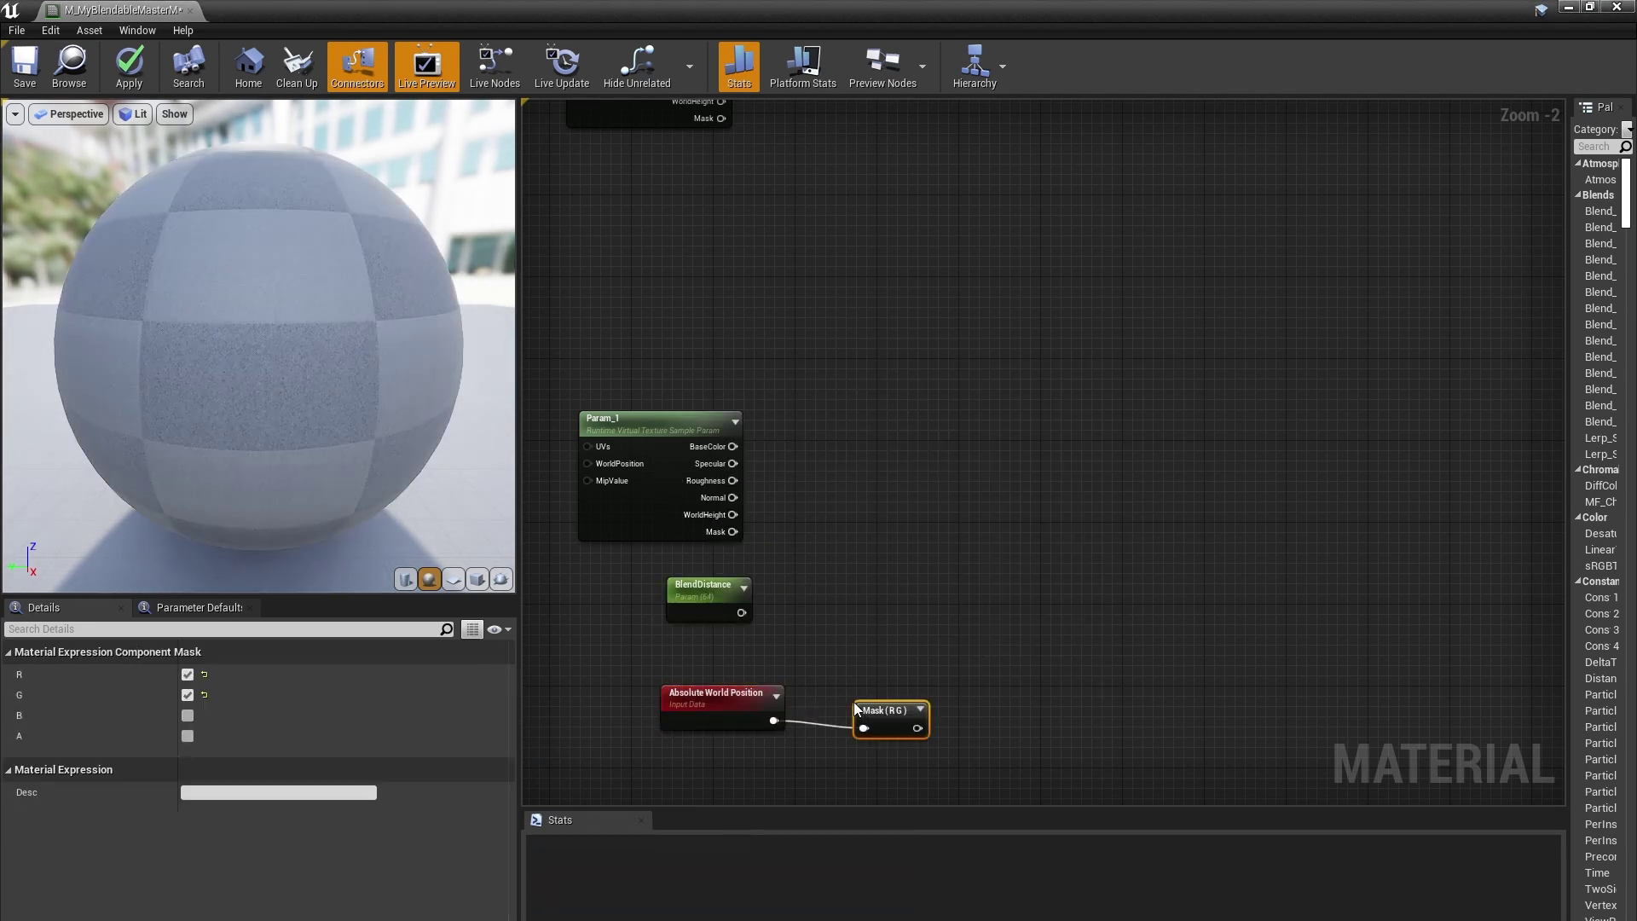
pyautogui.click(187, 715)
# - Subtract the height sample's WorldHeight from the masked world position and divide the result by BlendDistance
pyautogui.moveTo(909, 727); pyautogui.dragTo(732, 515)
pyautogui.write('subtract')
pyautogui.press('Return')
pyautogui.press('d')
pyautogui.click(1066, 632)
pyautogui.moveTo(1011, 591); pyautogui.dragTo(741, 612)
# - Invert the Divide result with a 1-x node placed level with it, and clamp the value with a Saturate node
pyautogui.moveTo(1110, 660); pyautogui.dragTo(1189, 658)
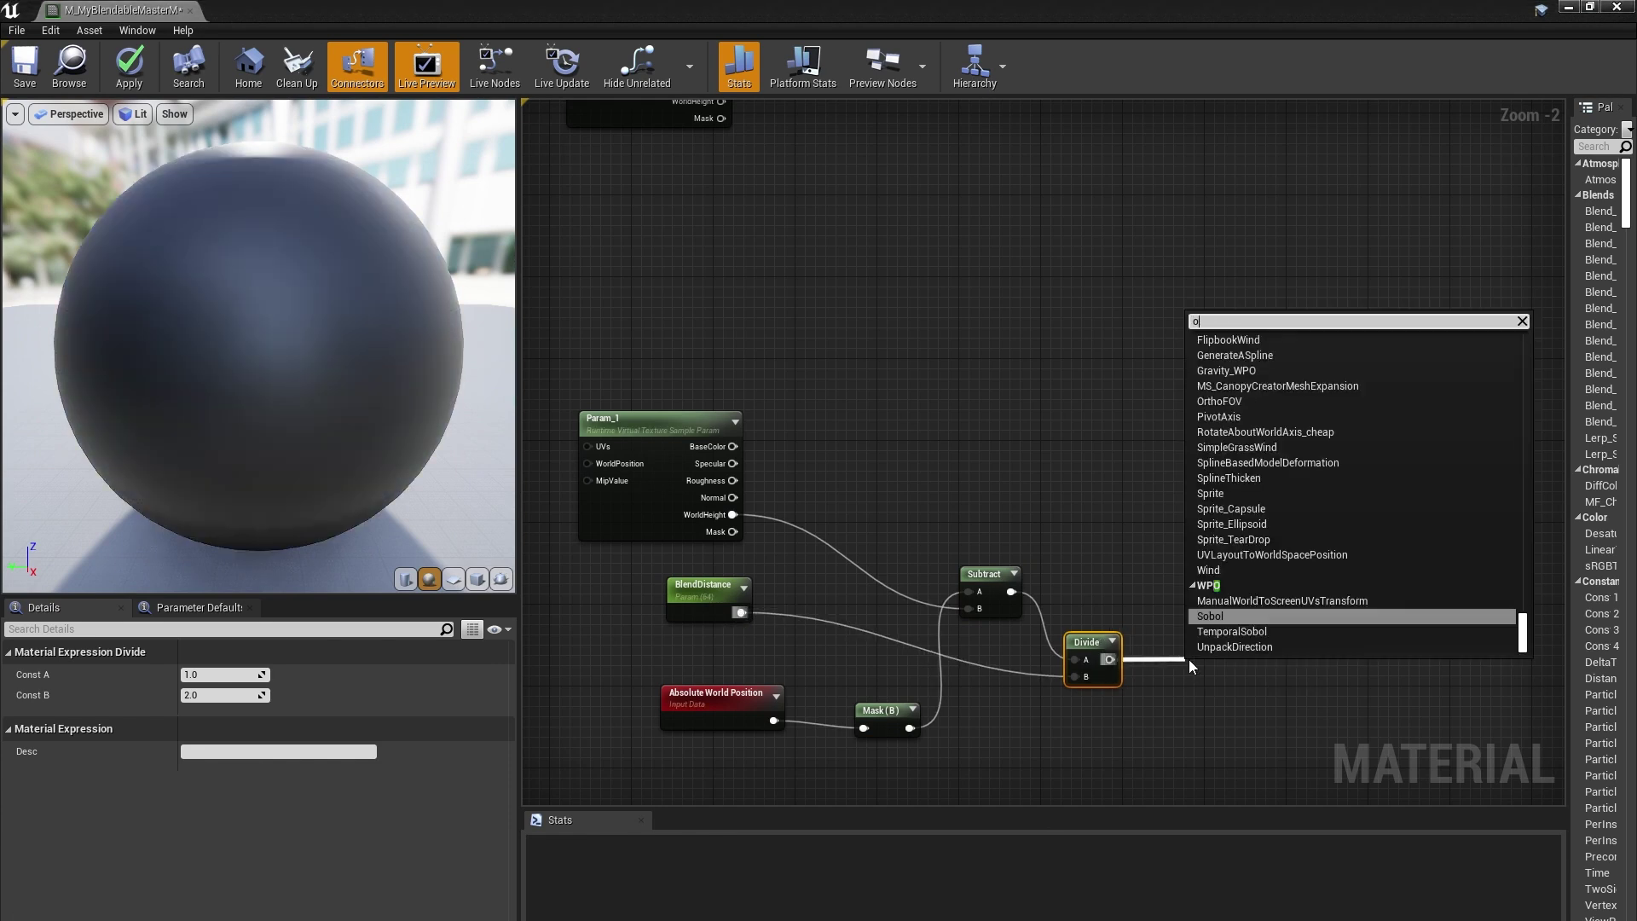
pyautogui.write('1-x')
pyautogui.press('Return')
pyautogui.moveTo(1271, 600); pyautogui.dragTo(1115, 493, button='right')
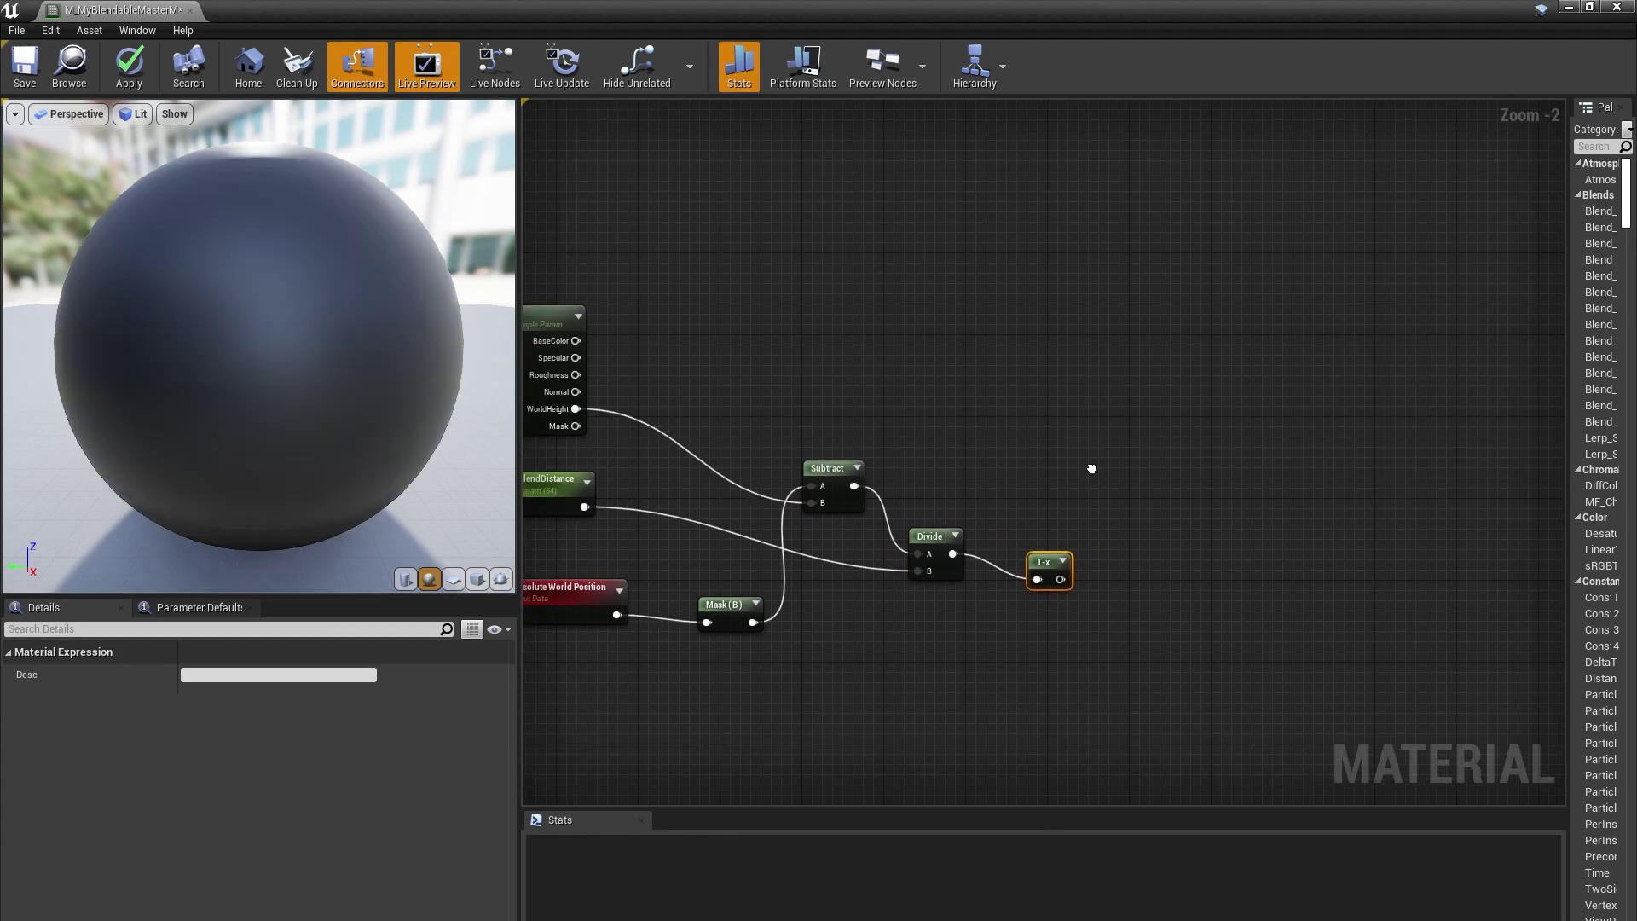
pyautogui.moveTo(1040, 566); pyautogui.dragTo(1098, 551)
pyautogui.click(1131, 641)
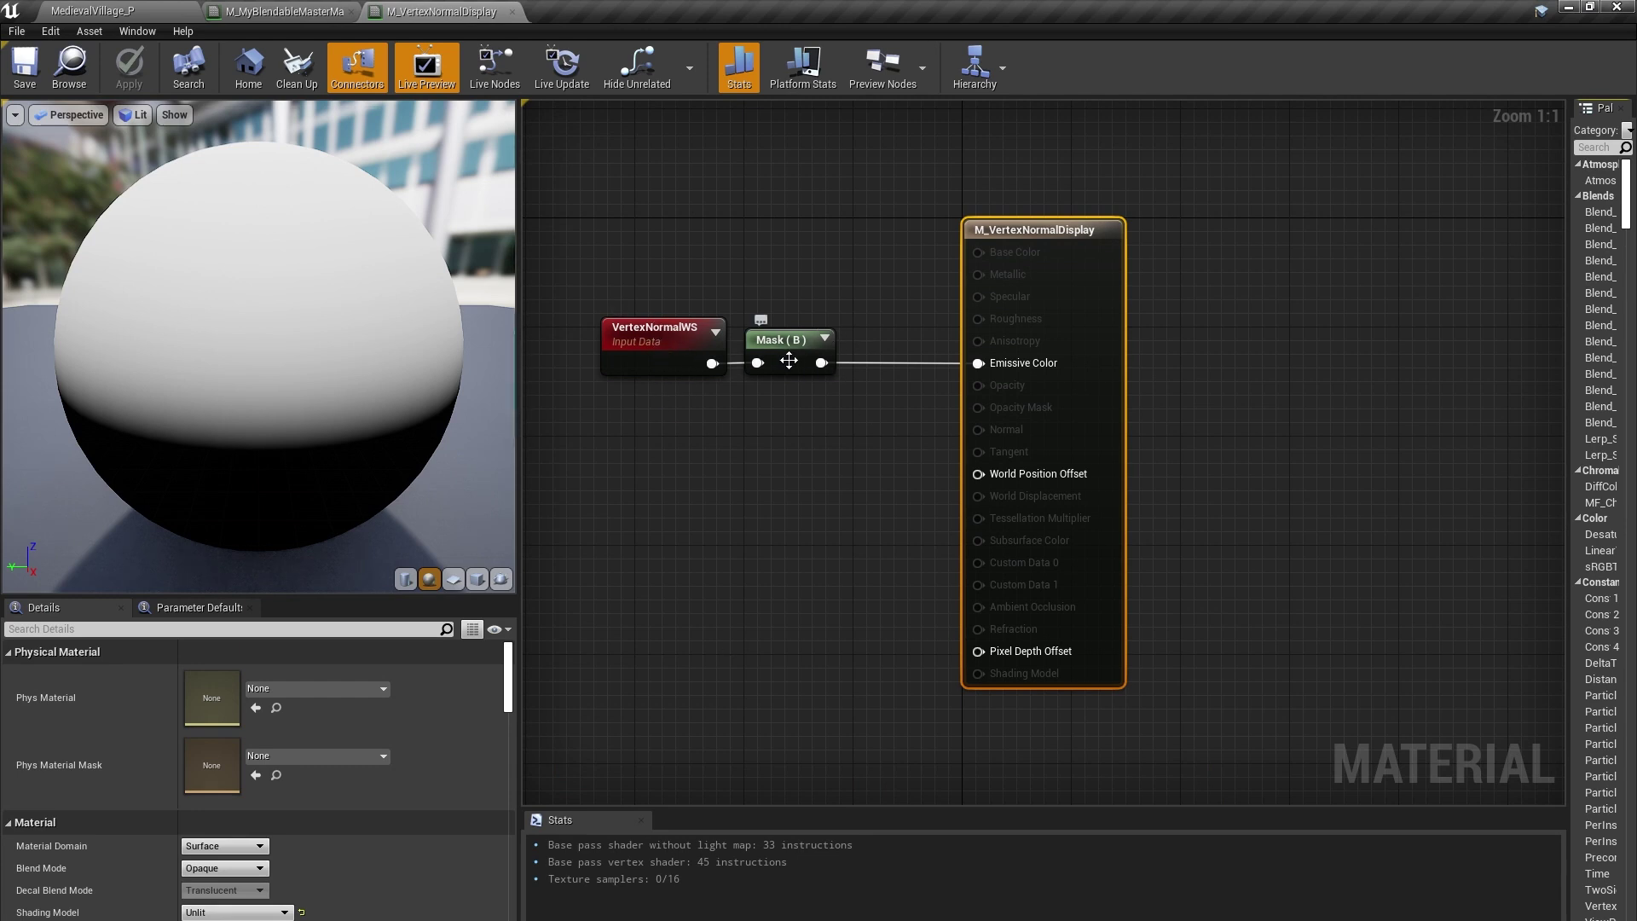
pyautogui.moveTo(324, 391); pyautogui.dragTo(323, 478, button='right')
pyautogui.moveTo(324, 391)
pyautogui.mouseDown()
pyautogui.moveTo(400, 391)
pyautogui.moveTo(323, 392)
pyautogui.mouseUp()
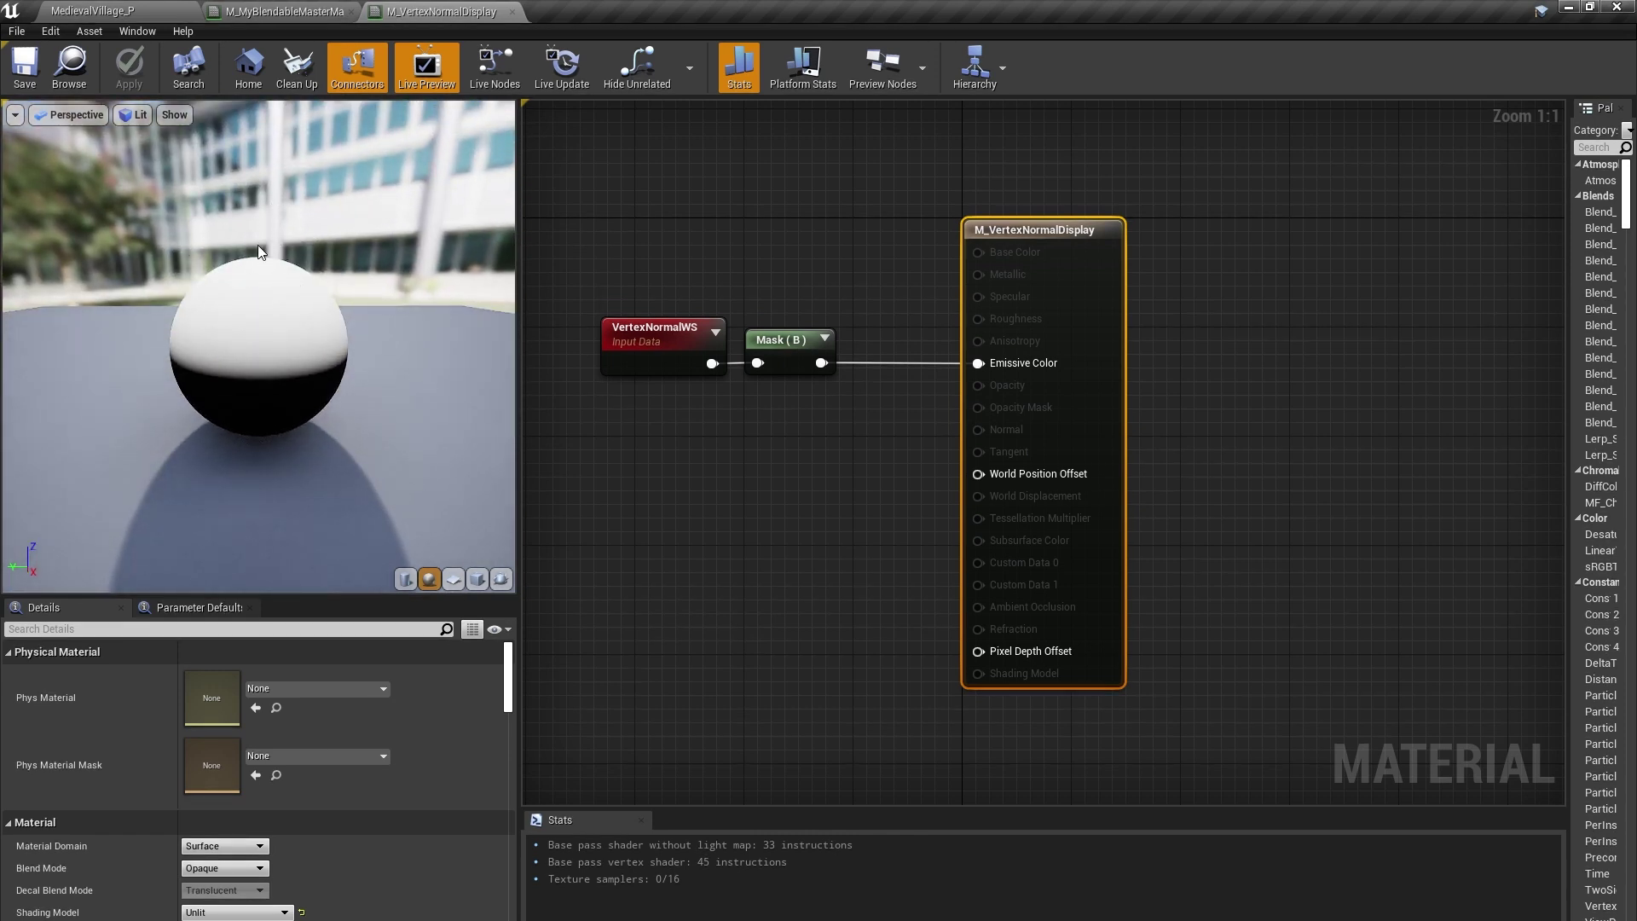
pyautogui.moveTo(278, 471); pyautogui.dragTo(273, 449)
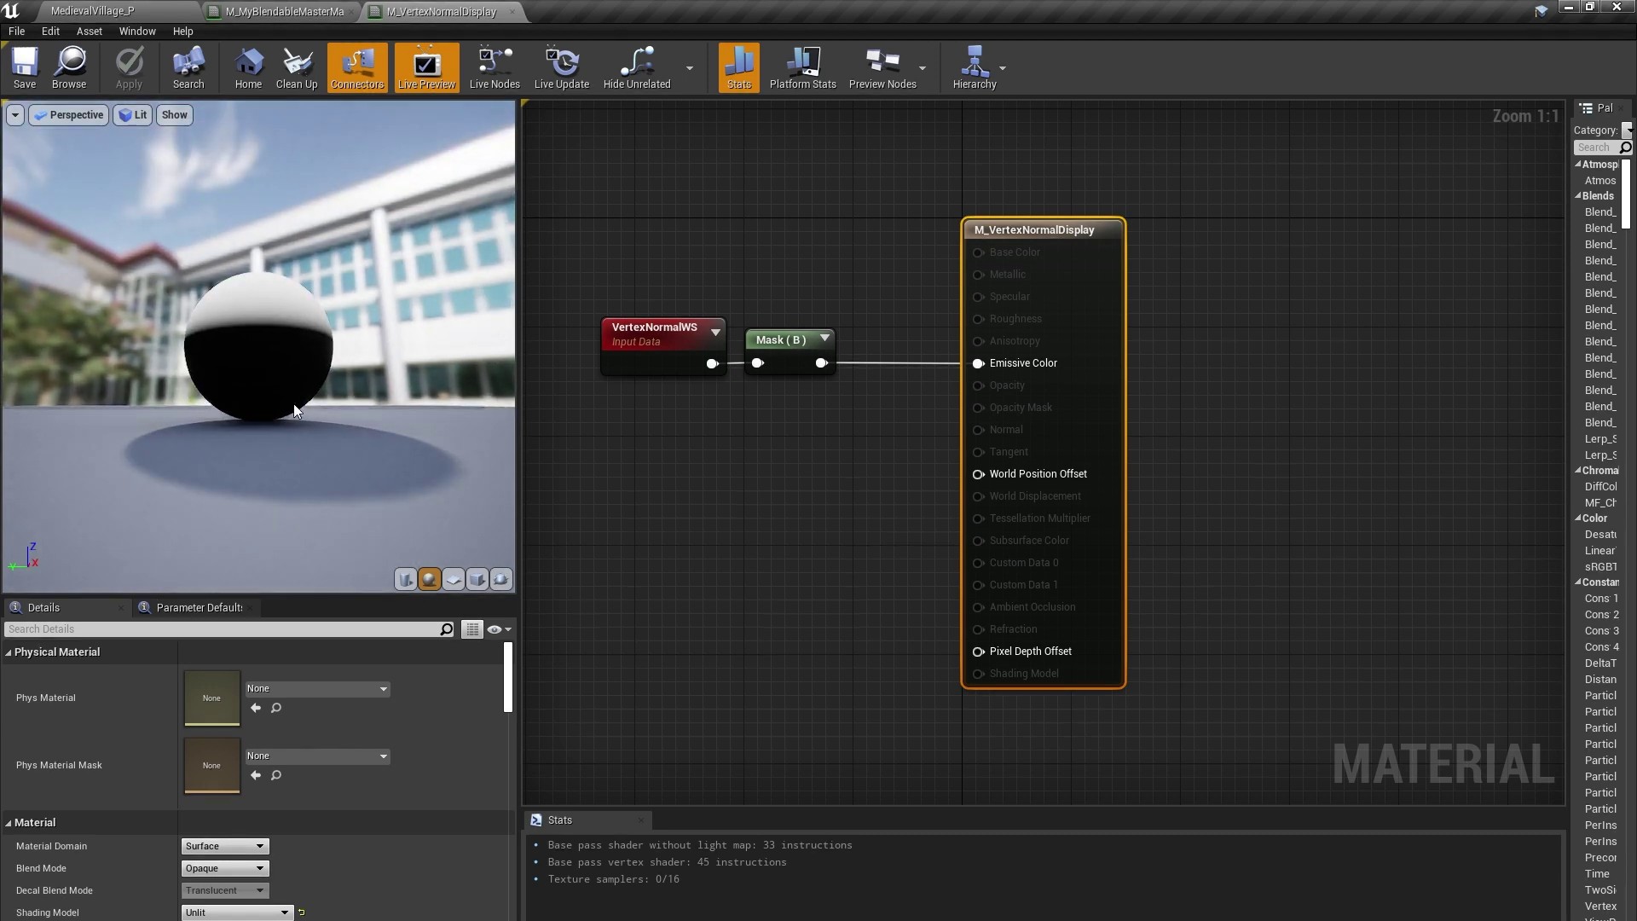
# - Return to the M_MyBlendableMasterMaterial graph and add a VertexNormalWS node below the 1-x and Saturate nodes
pyautogui.click(301, 14)
pyautogui.rightClick(757, 490)
pyautogui.write('vertnex')
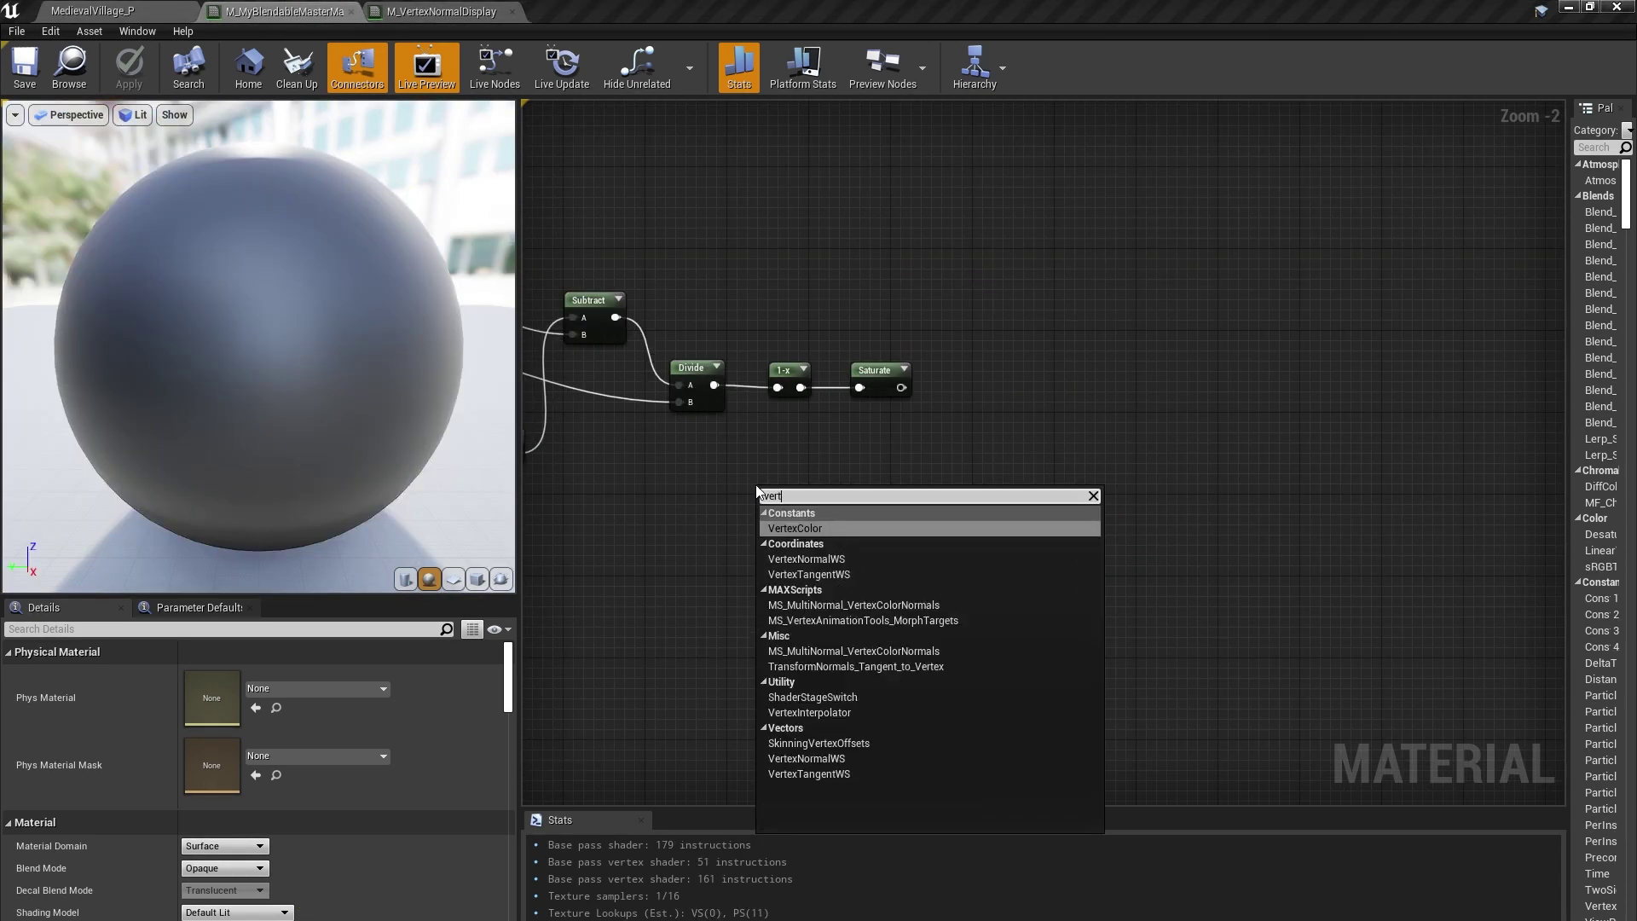
pyautogui.press('BackSpace')
pyautogui.press('BackSpace')
pyautogui.press('BackSpace')
pyautogui.write('exno')
pyautogui.press('Return')
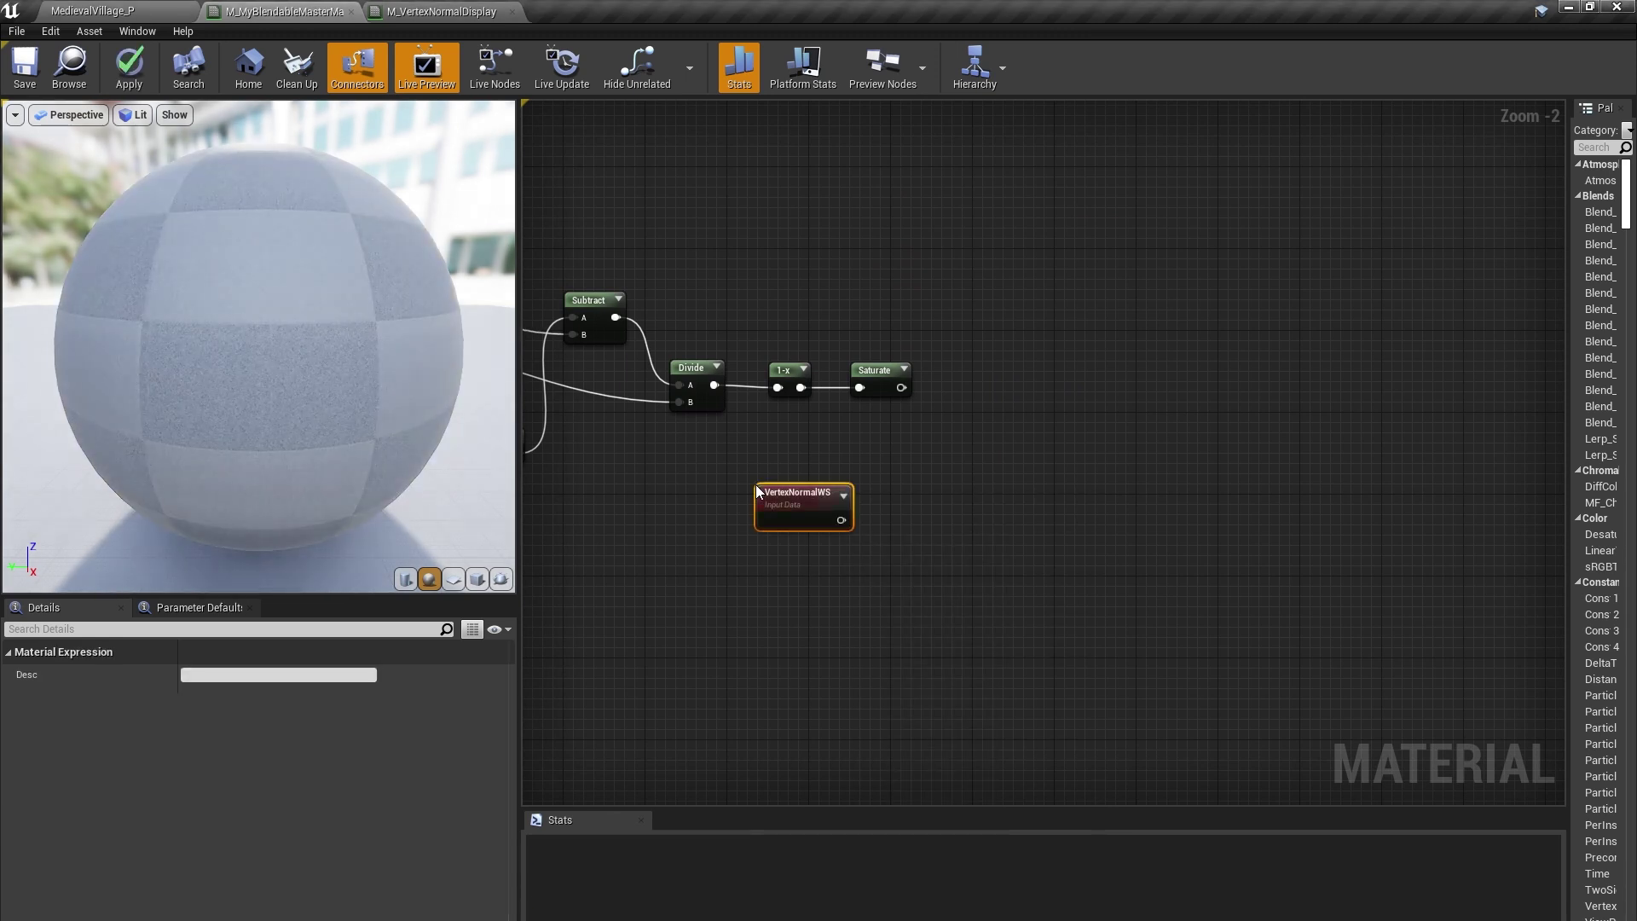
# - Connect VertexNormalWS to a ComponentMask node that passes only the B channel
pyautogui.moveTo(841, 520); pyautogui.dragTo(923, 509)
pyautogui.write('mask')
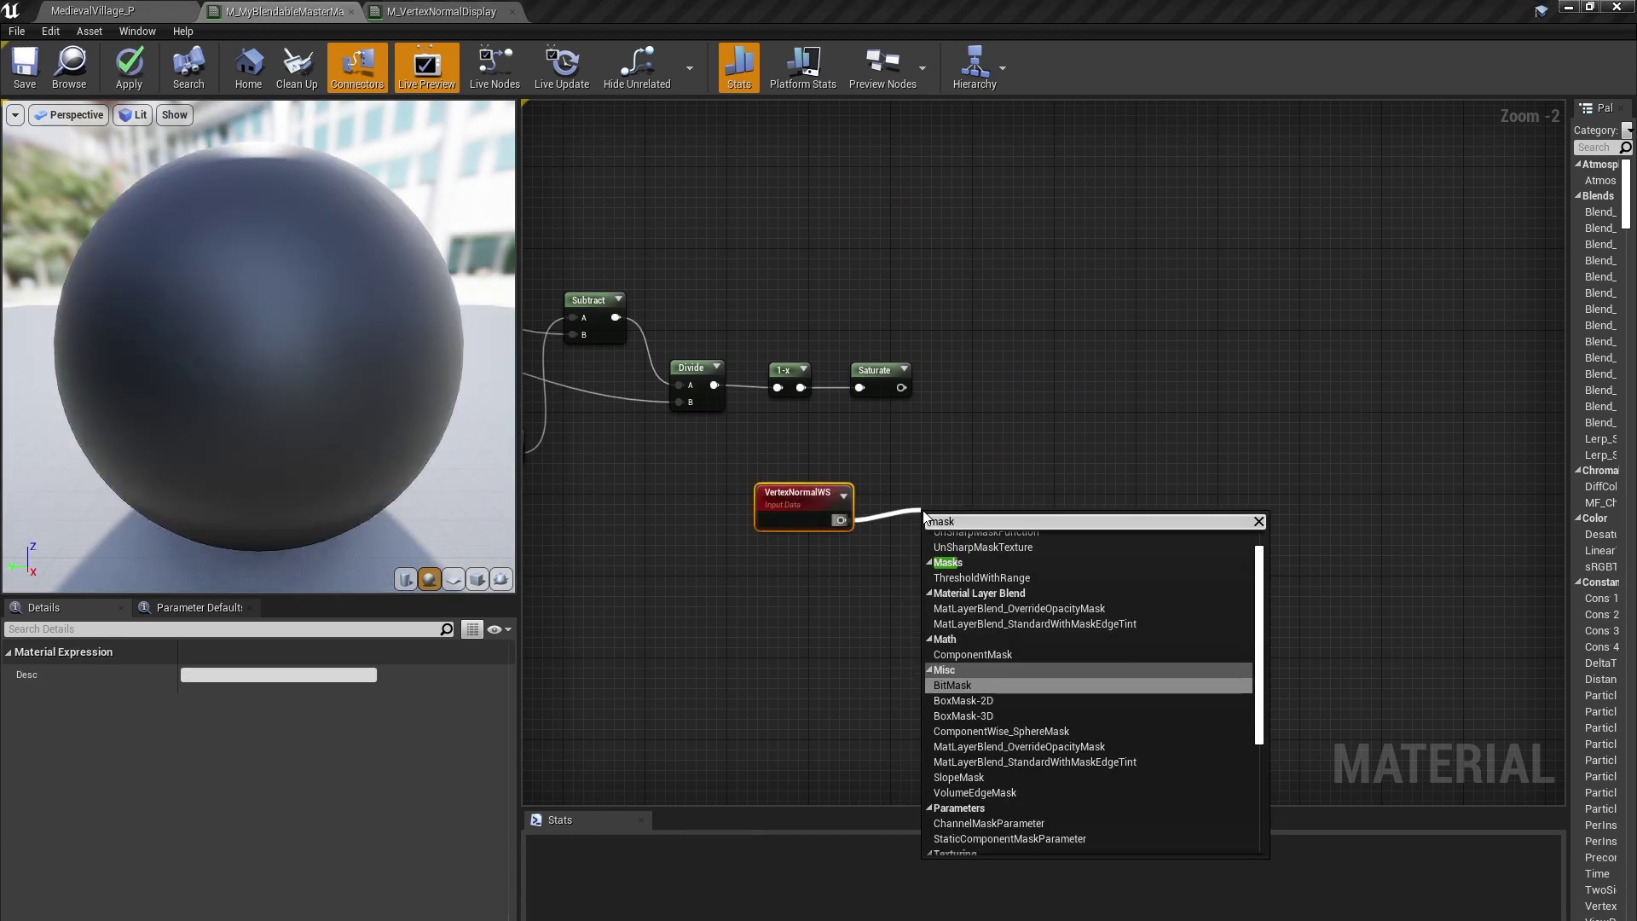
pyautogui.press('Return')
pyautogui.click(188, 715)
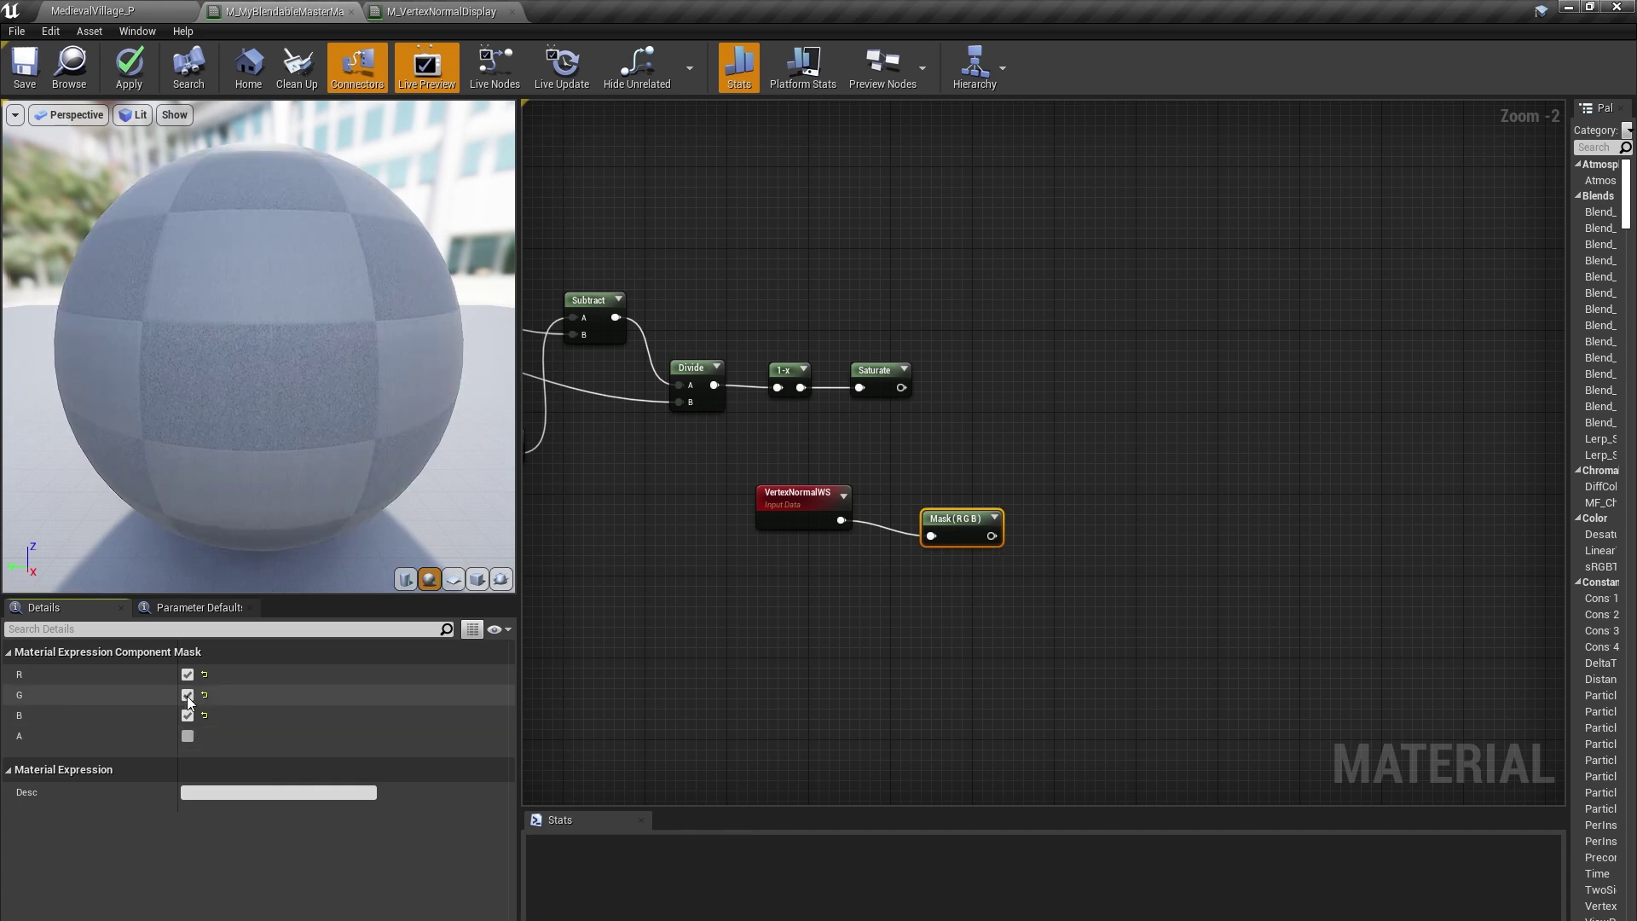
pyautogui.click(187, 695)
pyautogui.click(188, 675)
# - Clamp the masked vertex normal with a Saturate node
pyautogui.moveTo(978, 537); pyautogui.dragTo(1049, 528)
pyautogui.write('sat')
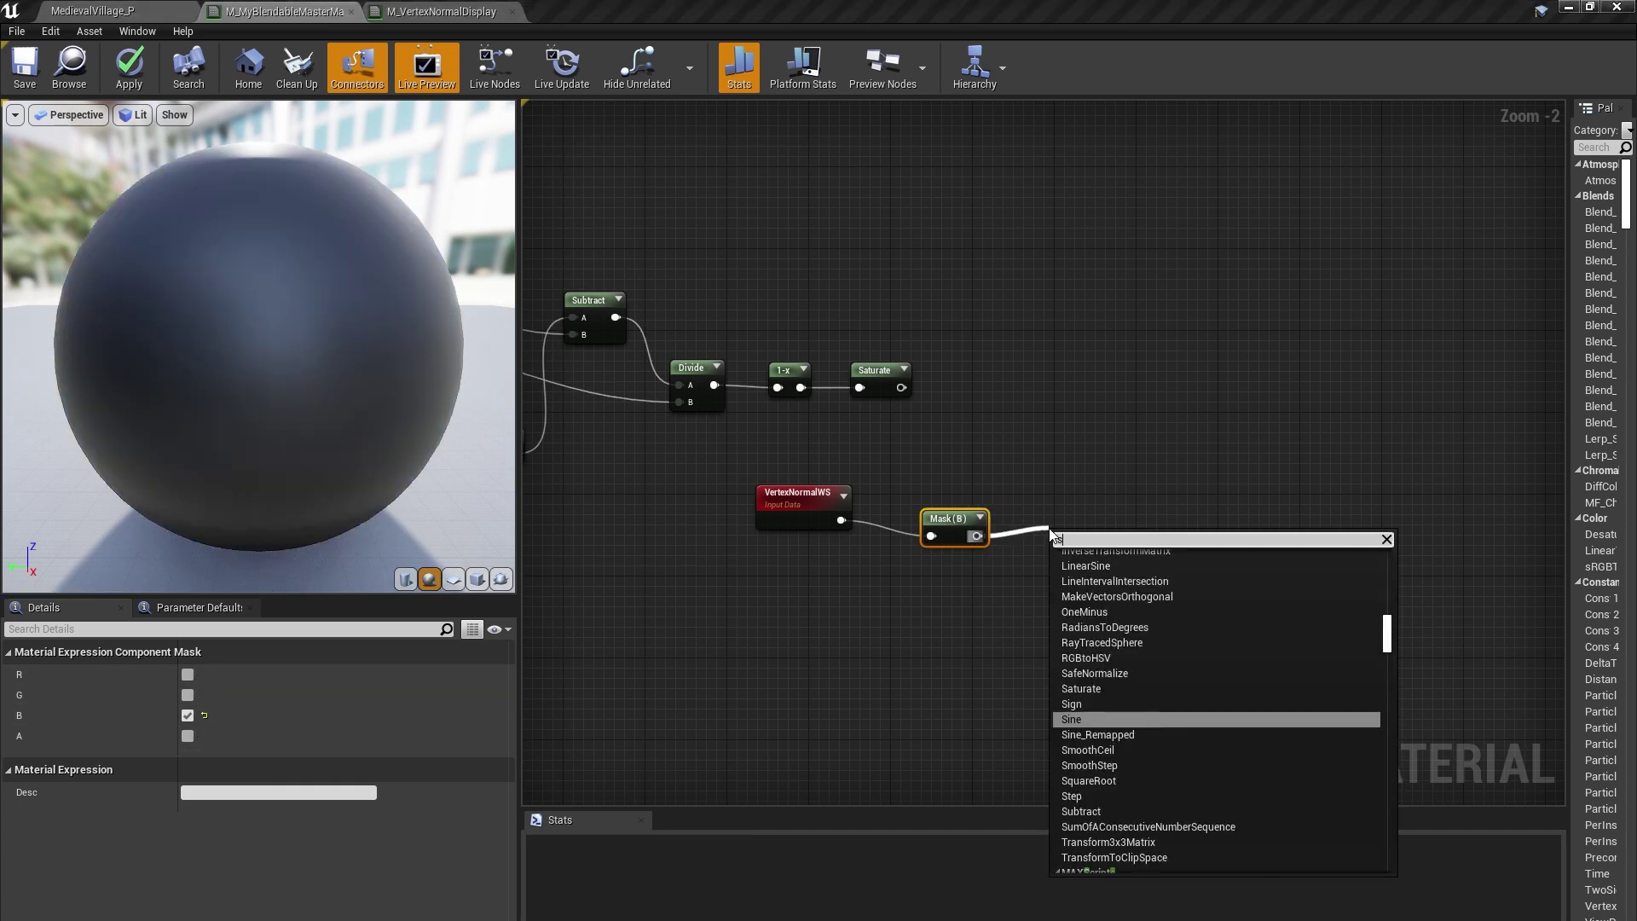
pyautogui.press('Return')
pyautogui.click(1120, 529)
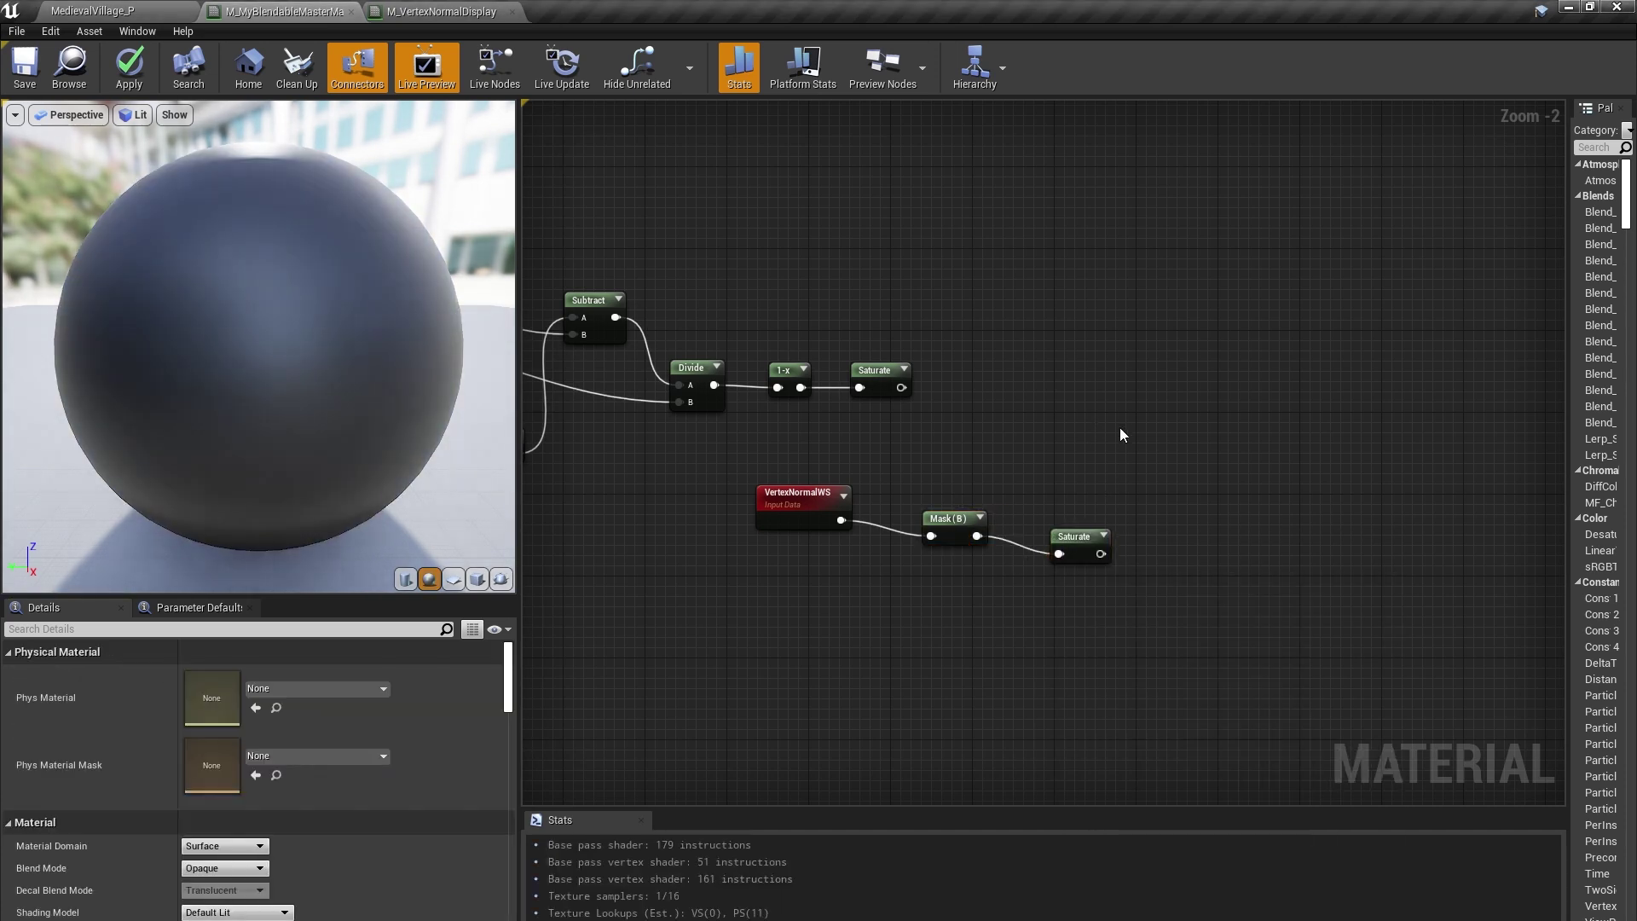
# - Multiply the two Saturate outputs and connect the product to the Alpha input of the BlendMaterialAttributes node
pyautogui.click(1119, 402)
pyautogui.moveTo(901, 387); pyautogui.dragTo(1132, 434)
pyautogui.moveTo(1104, 563); pyautogui.dragTo(1101, 555)
pyautogui.scroll(-3, 881, 622)
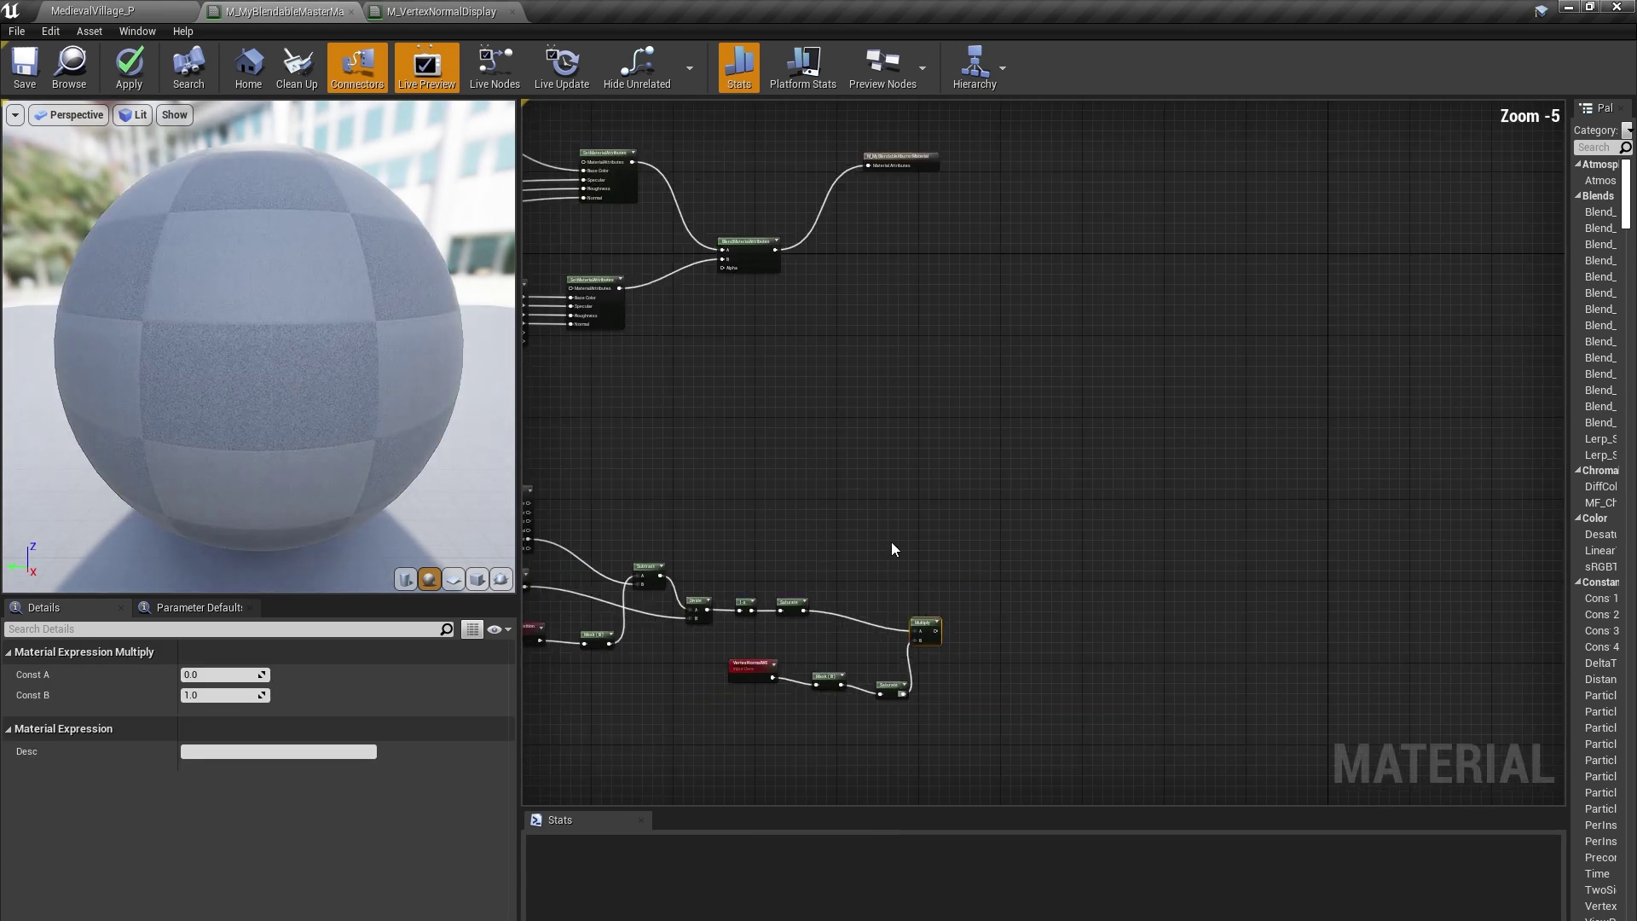
pyautogui.moveTo(723, 269); pyautogui.dragTo(723, 268)
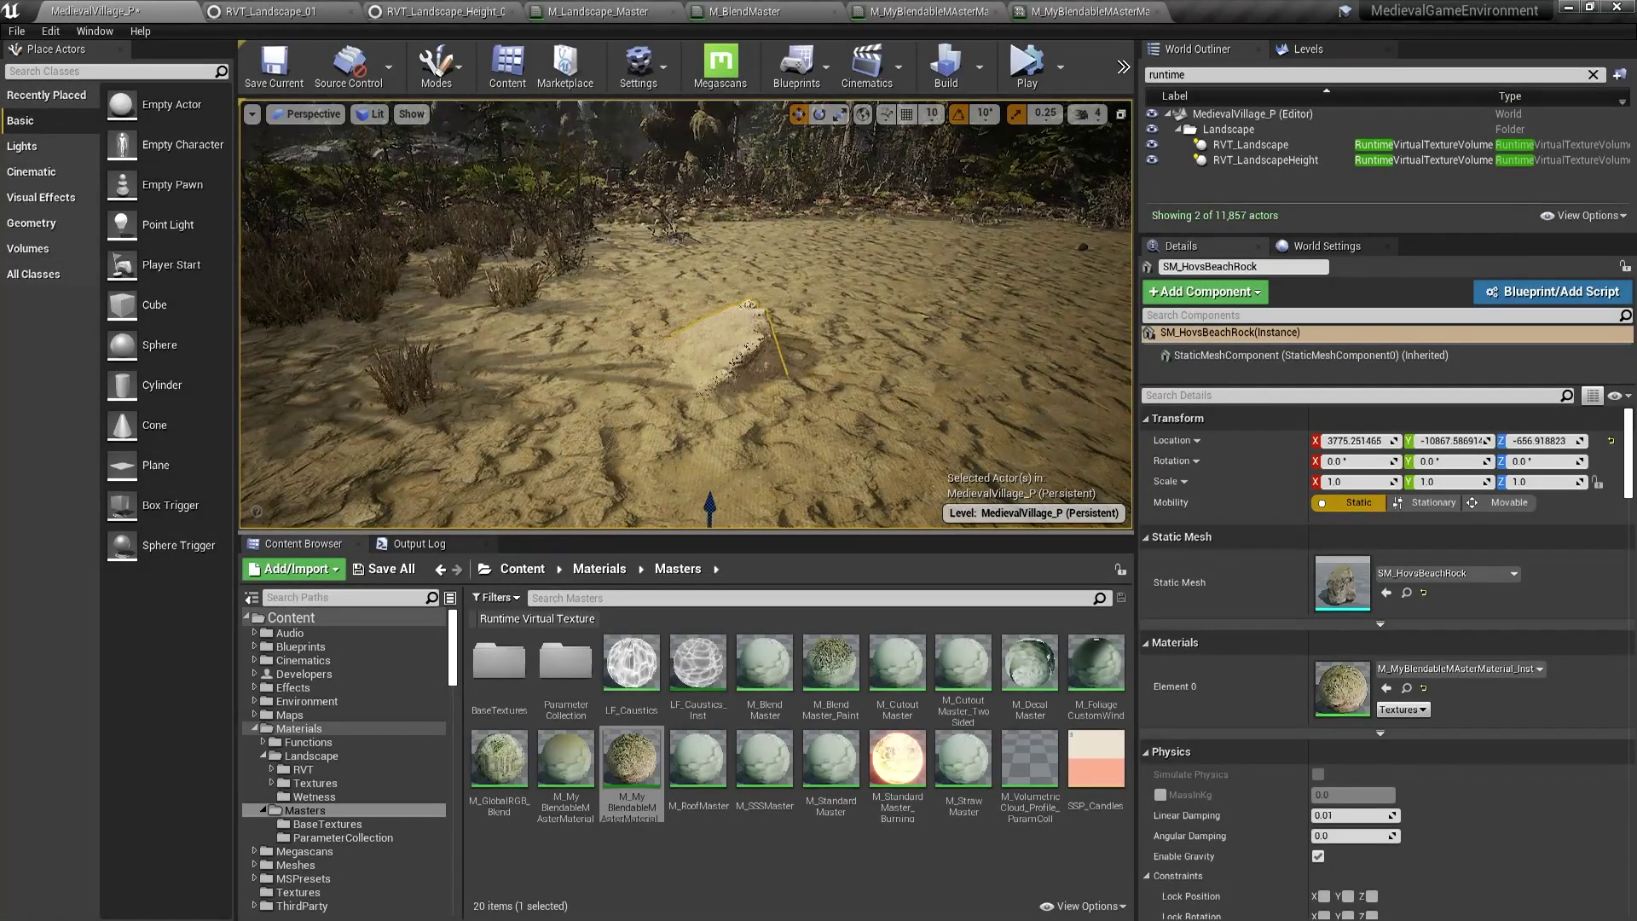
# - In the MedievalVillage_P level, reposition the SM_HovsBeachRock mesh on the sand and inspect how the meshes blend into the landscape
pyautogui.moveTo(710, 511); pyautogui.dragTo(735, 487)
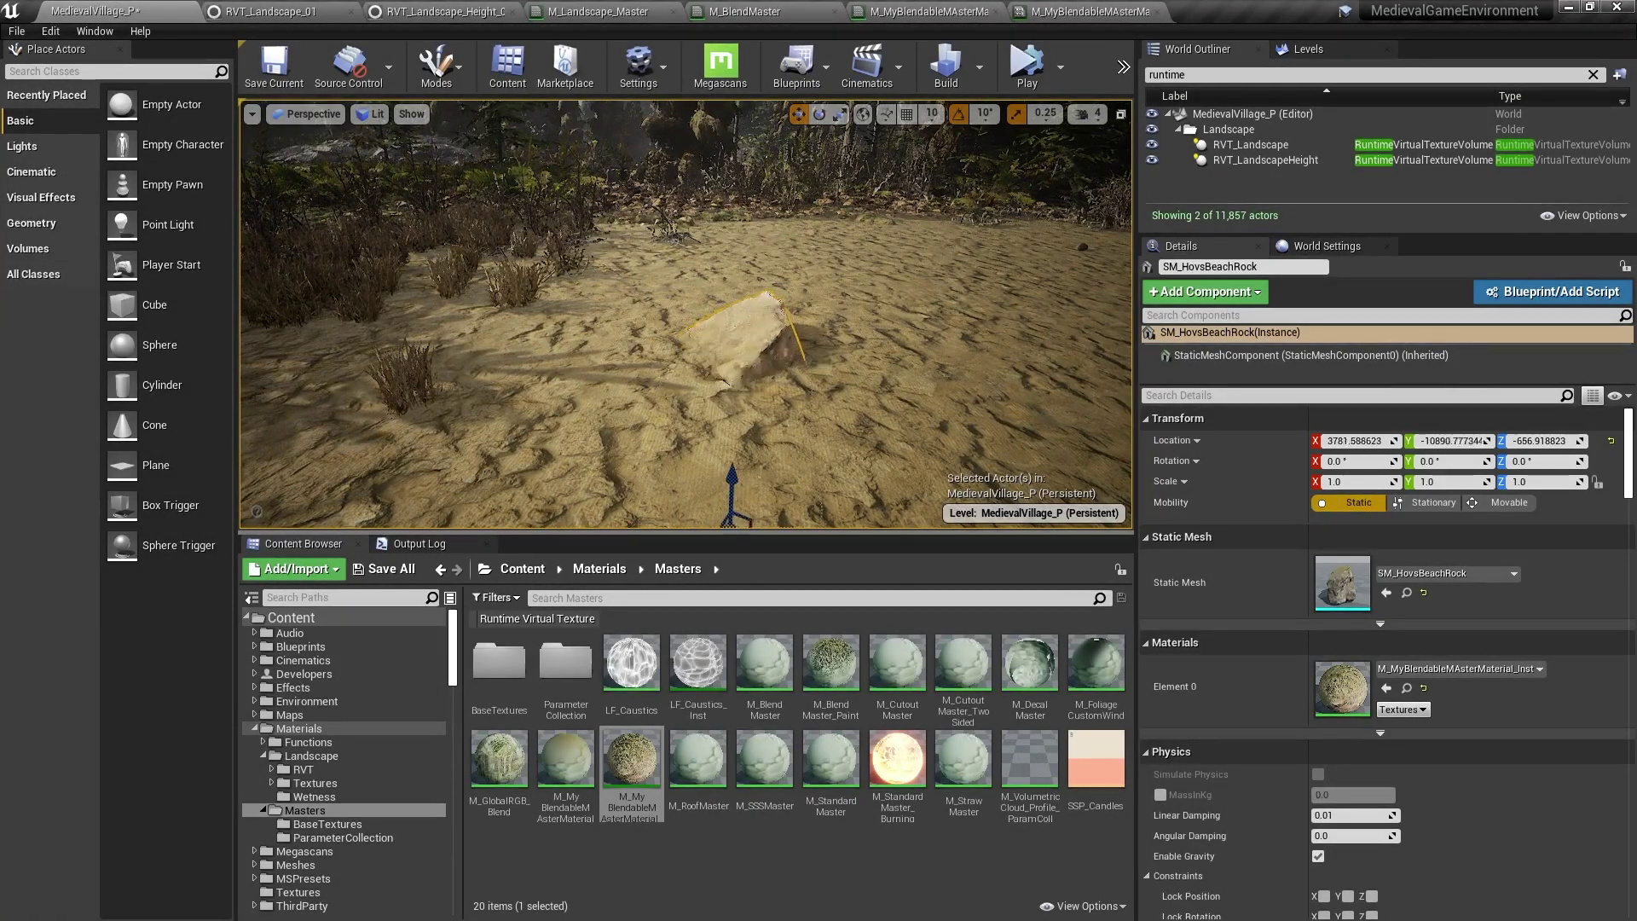
pyautogui.moveTo(742, 441); pyautogui.dragTo(766, 449, button='right')
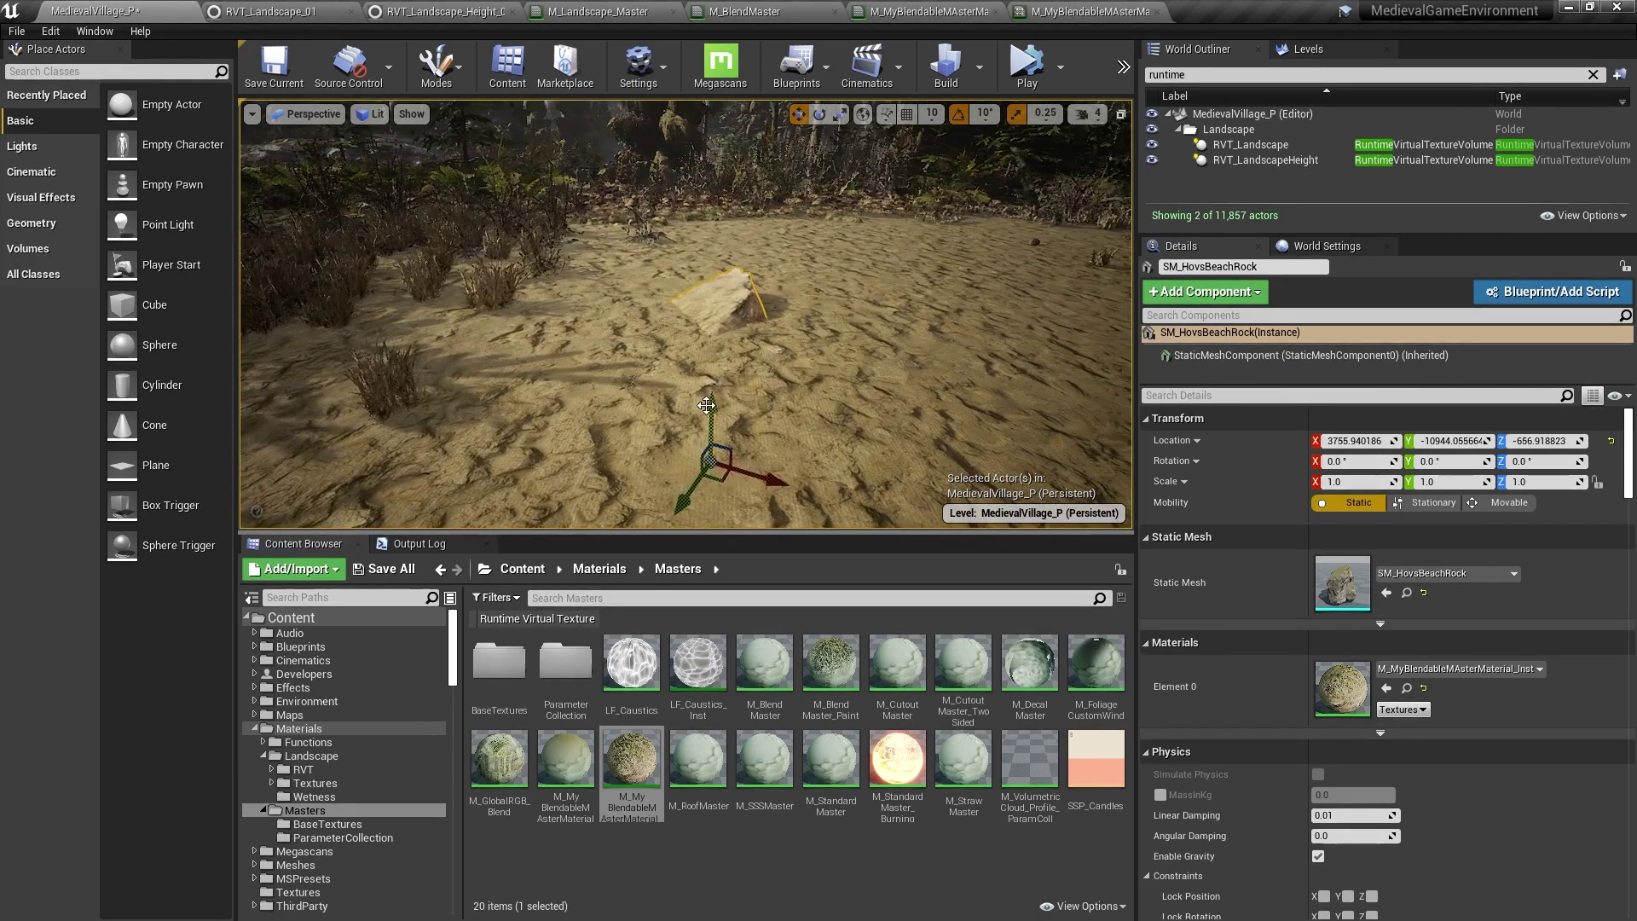
pyautogui.moveTo(713, 419); pyautogui.dragTo(713, 386)
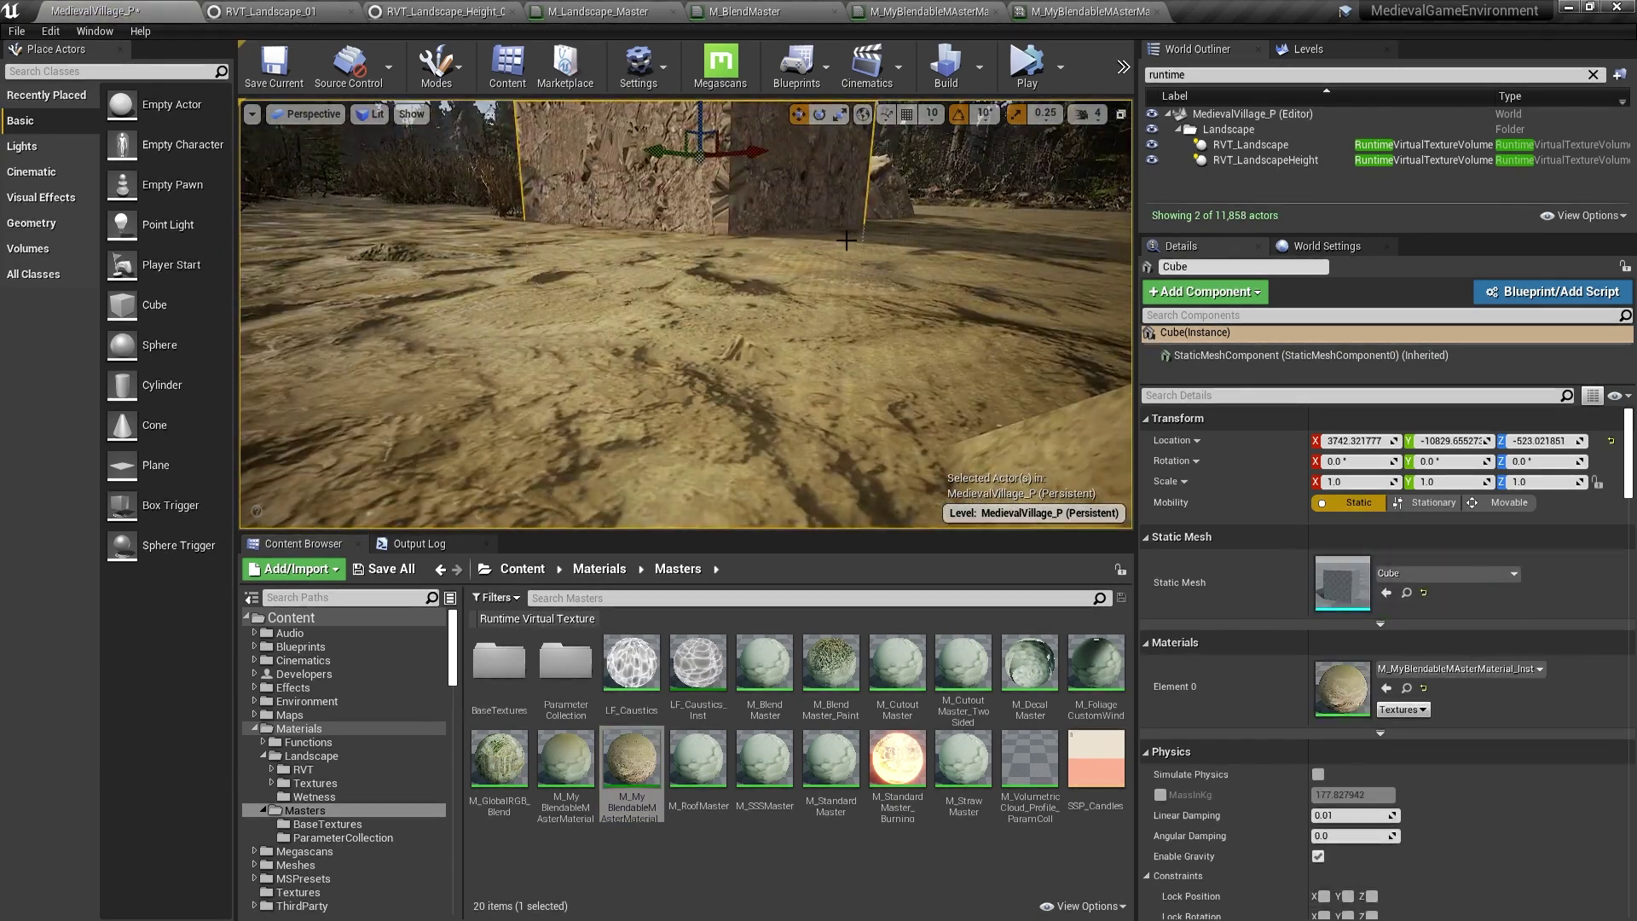
pyautogui.moveTo(759, 223); pyautogui.dragTo(810, 248, button='right')
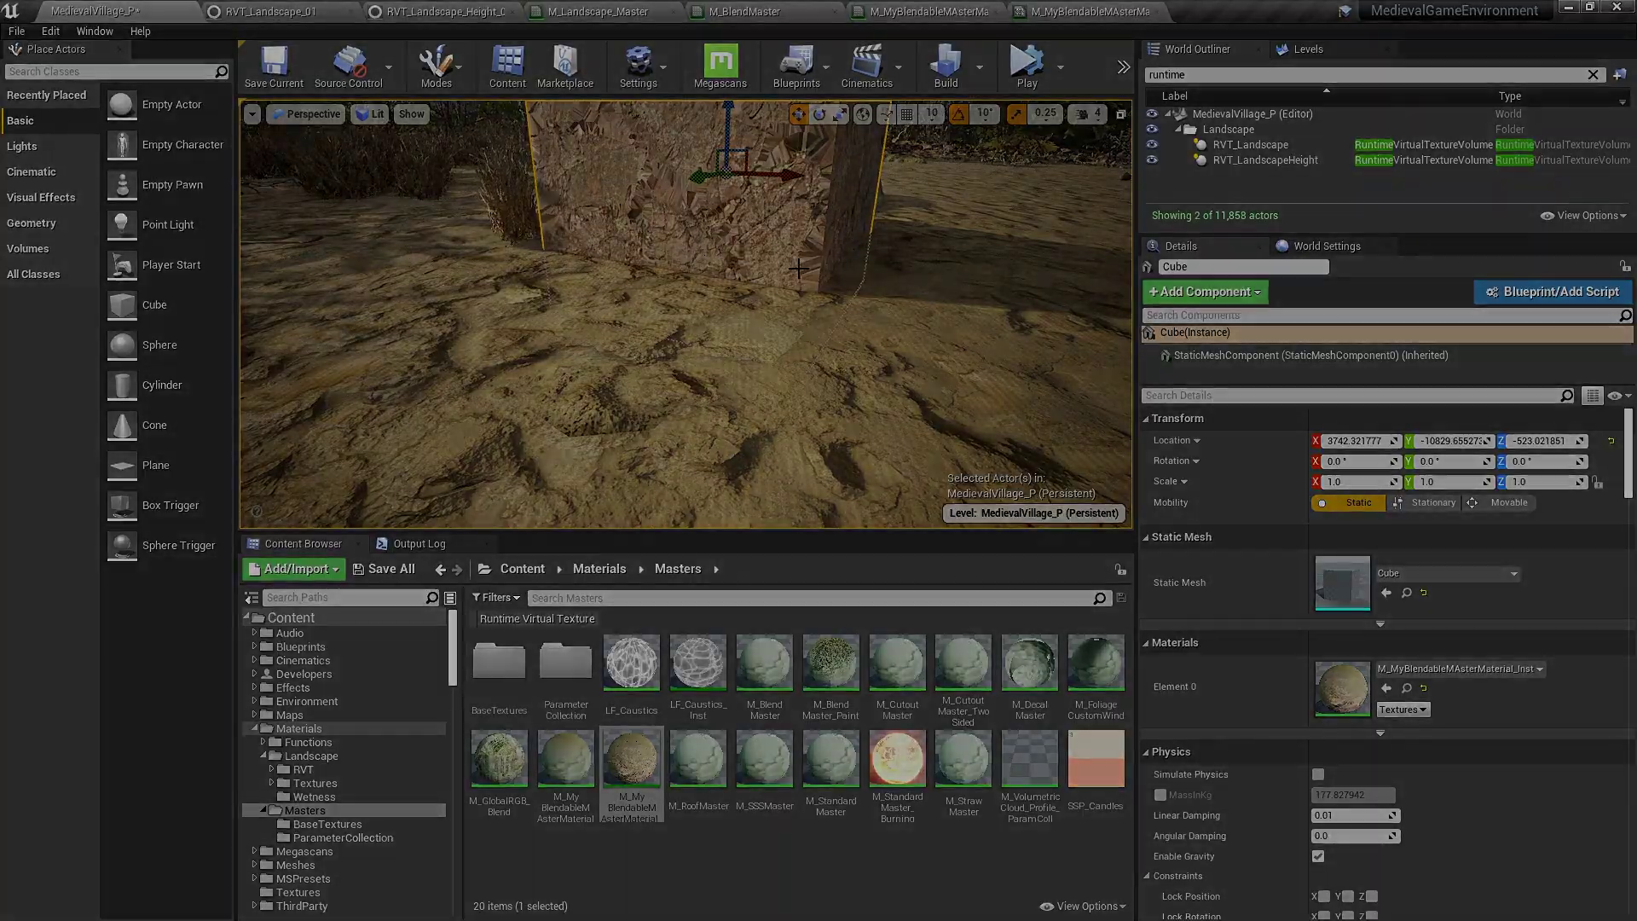